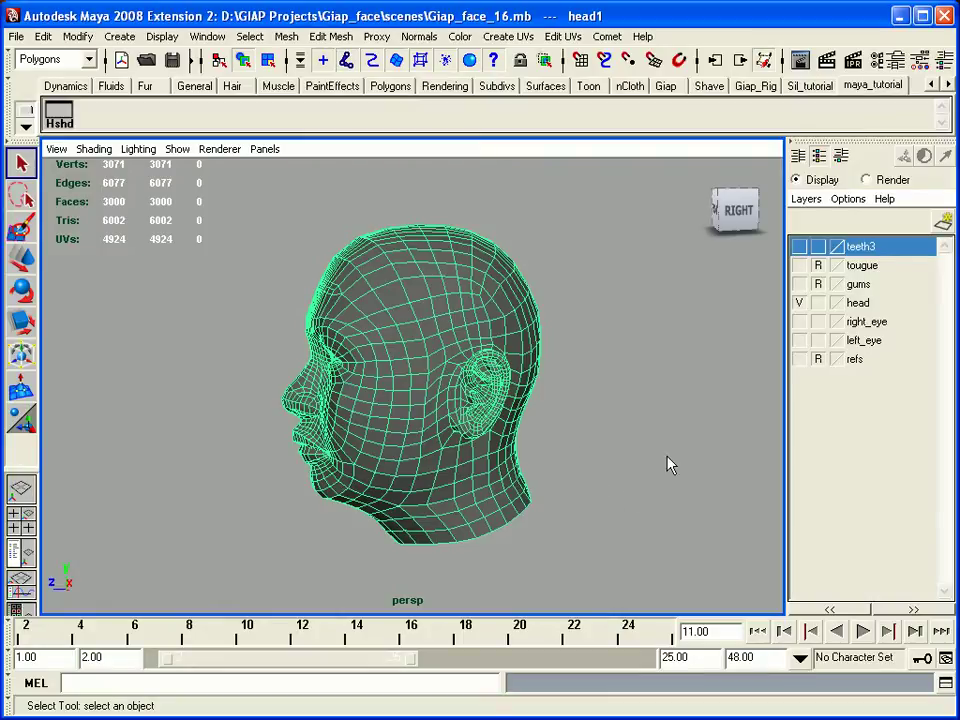
Check the head in four-view, deselect it, and return to the single perspective view
key(space)
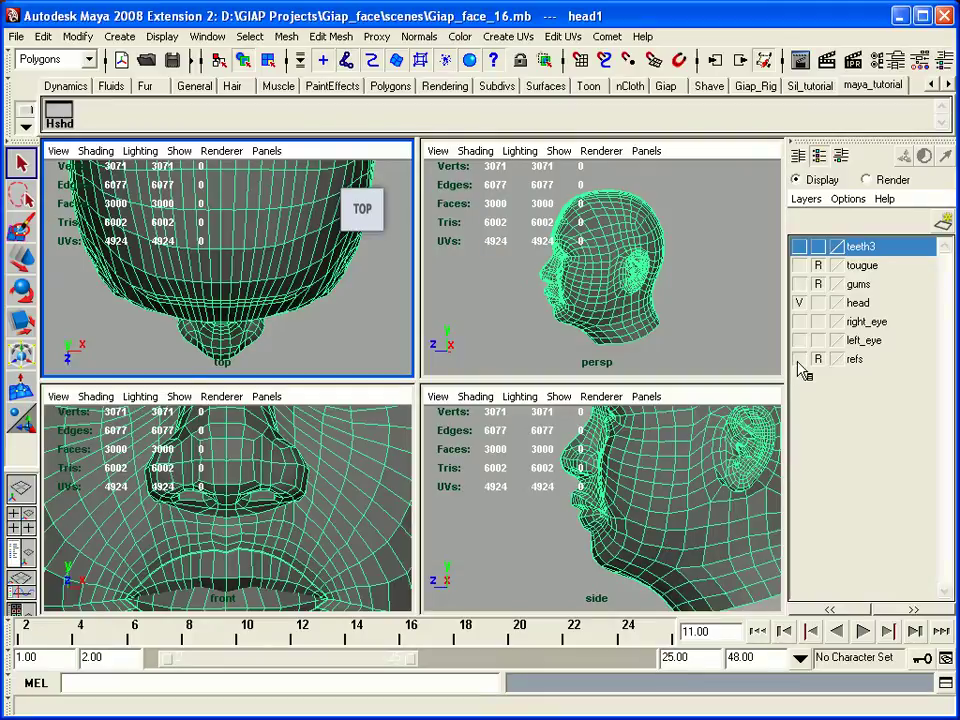
click(708, 331)
key(space)
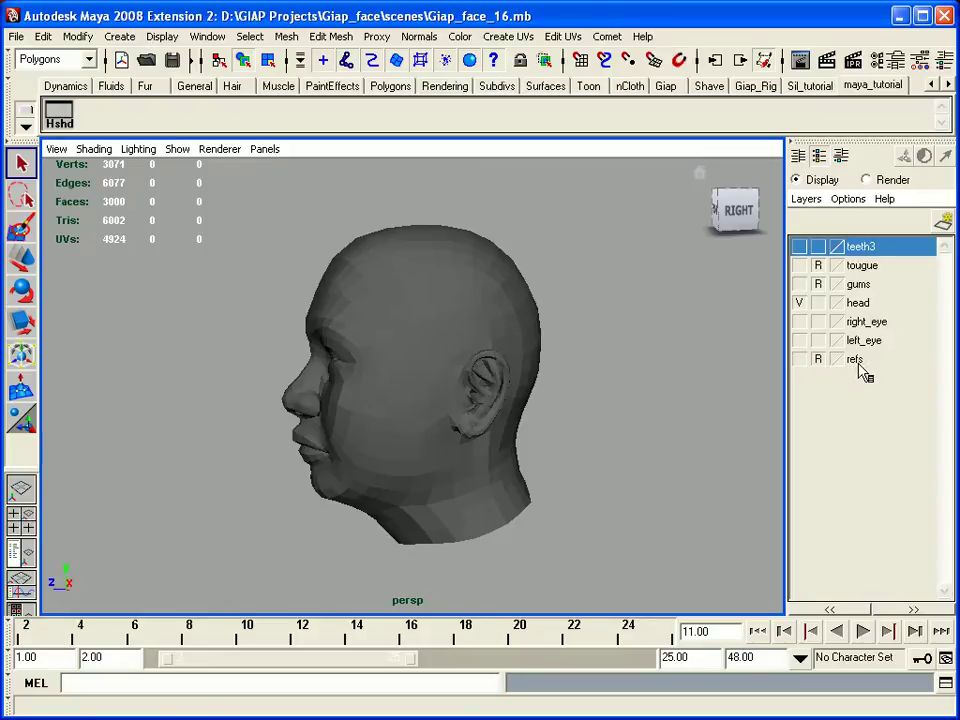
Show the refs layer and check the wireframe head against the side reference photo
click(799, 360)
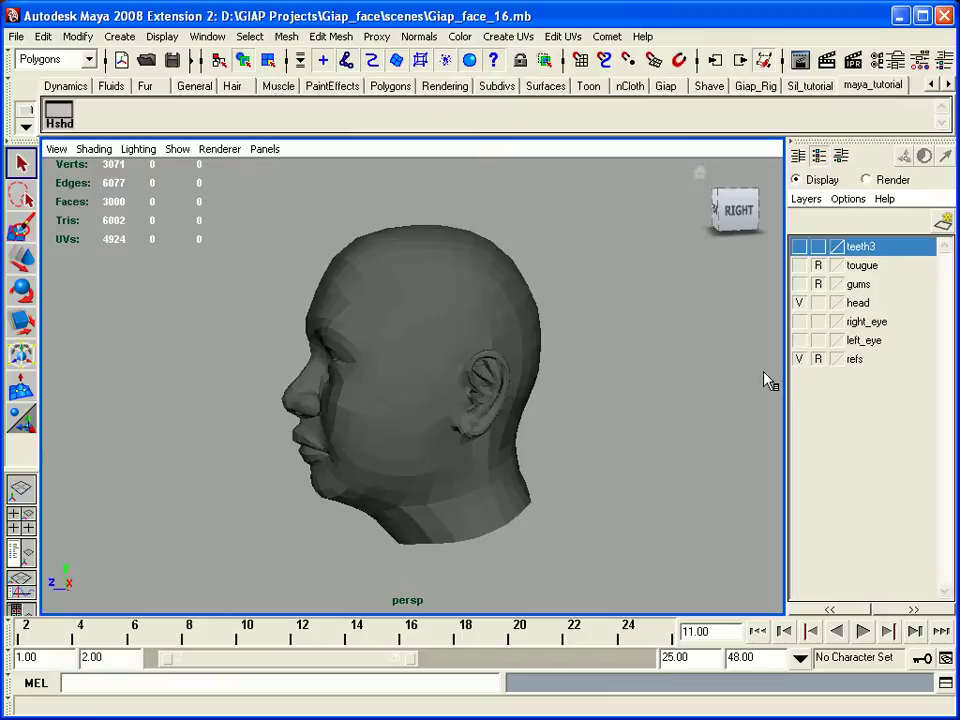
alt+drag(574, 450, 462, 450)
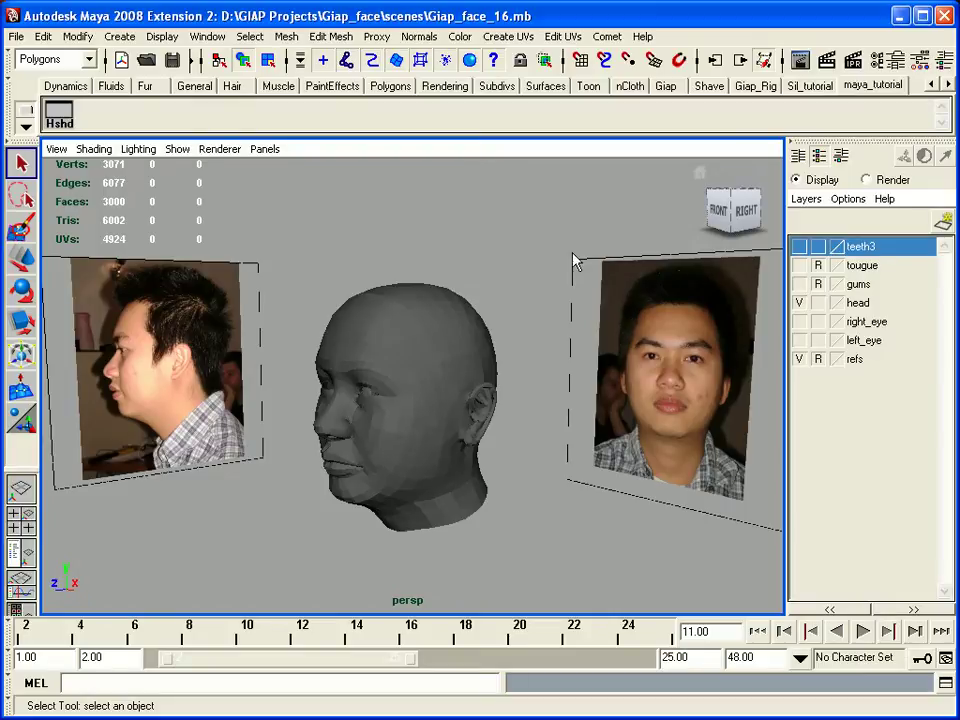
key(space)
key(space)
alt+right_drag(577, 487, 313, 452)
alt+middle_drag(373, 490, 445, 462)
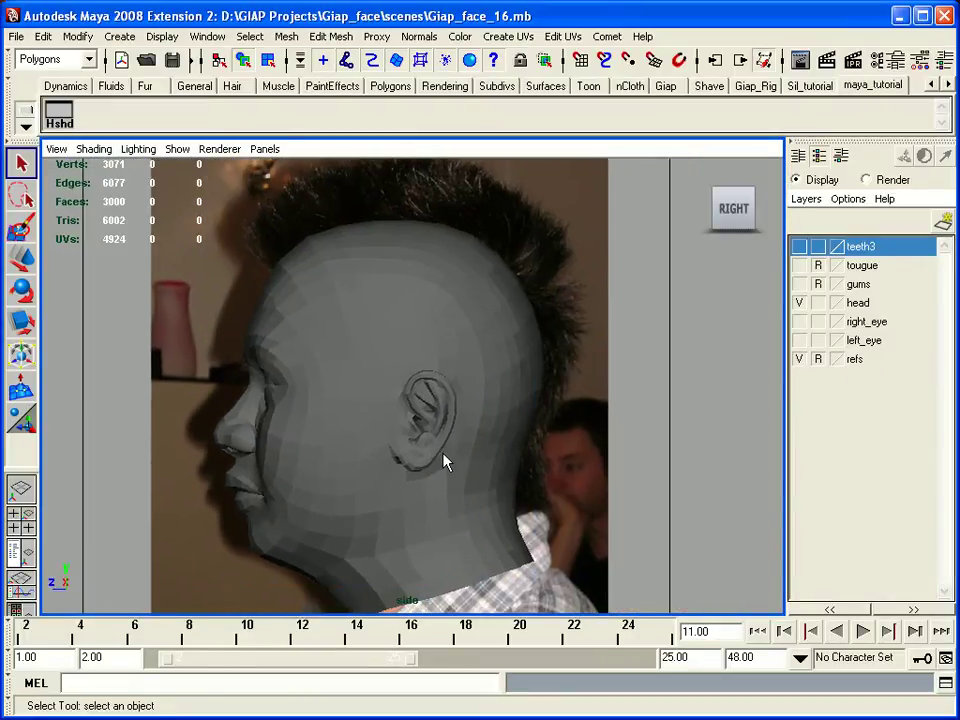
key(4)
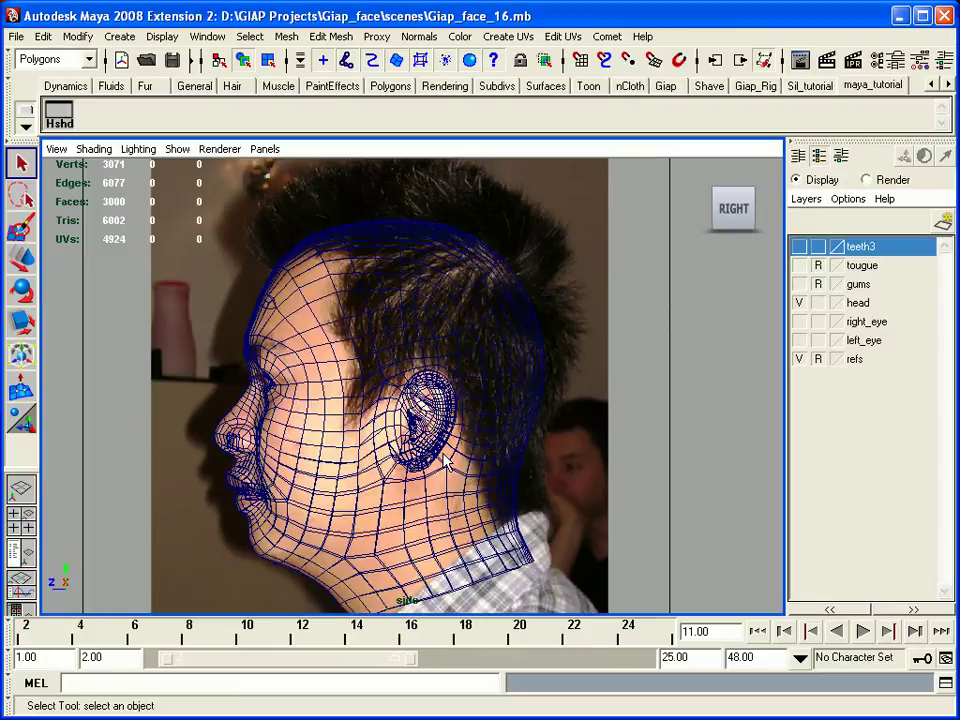
alt+middle_drag(446, 461, 496, 433)
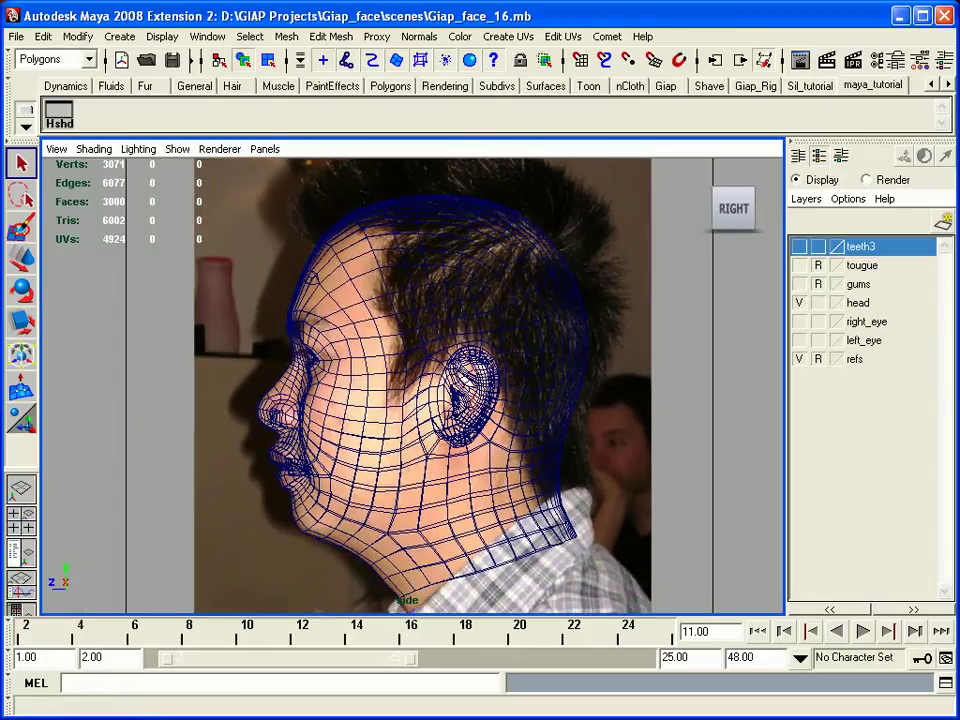
click(801, 303)
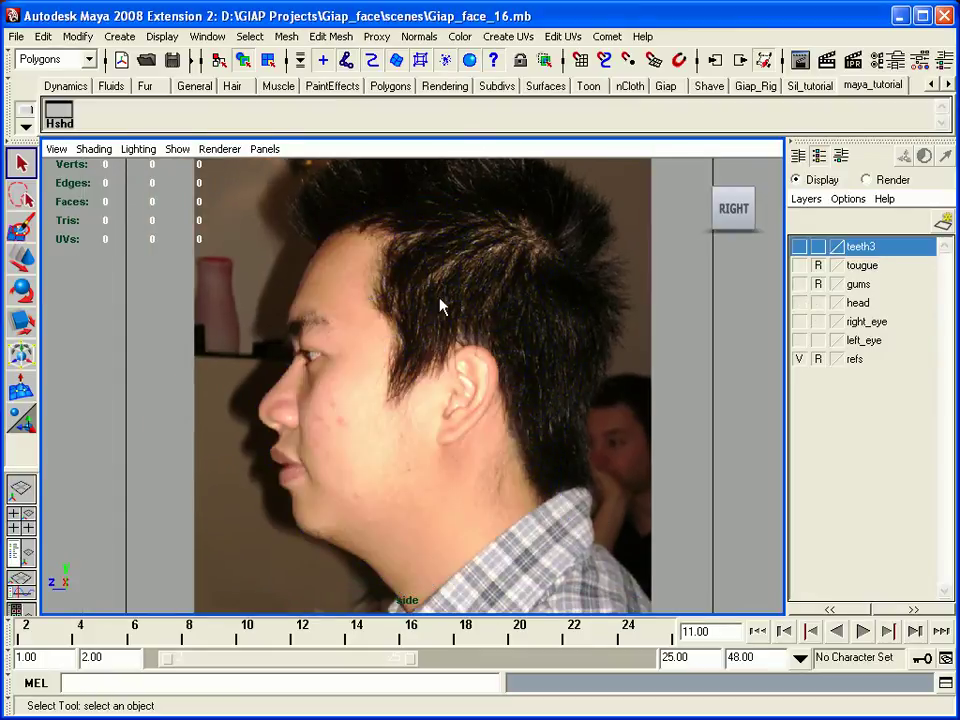
click(799, 302)
Compare the wireframe head against the front reference photo
key(space)
key(space)
scroll(414, 467, down, 5)
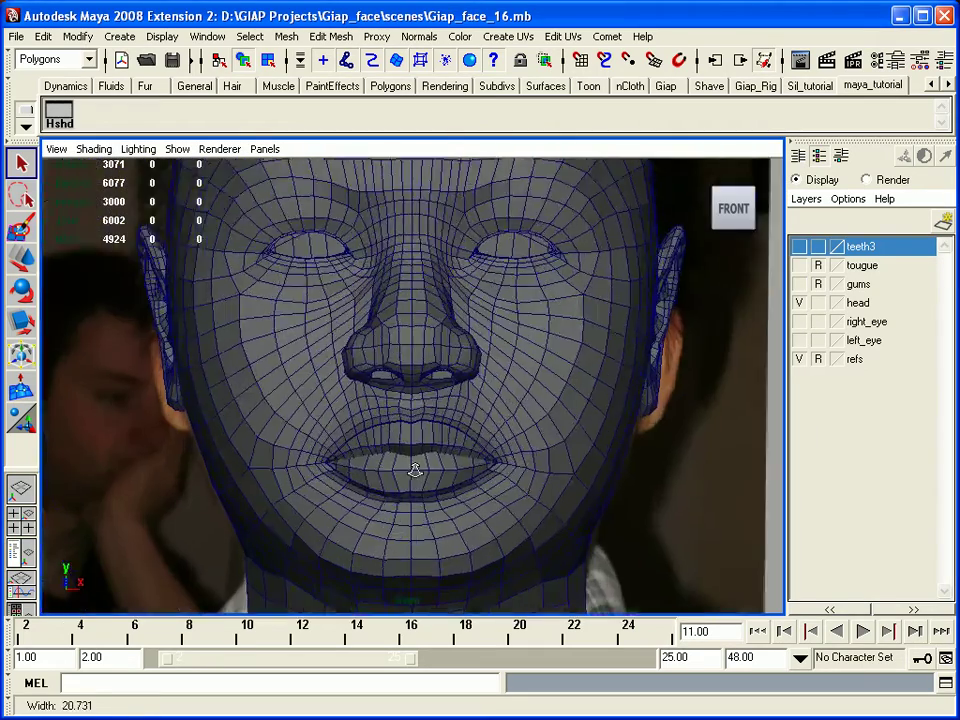
key(4)
scroll(507, 435, down, 2)
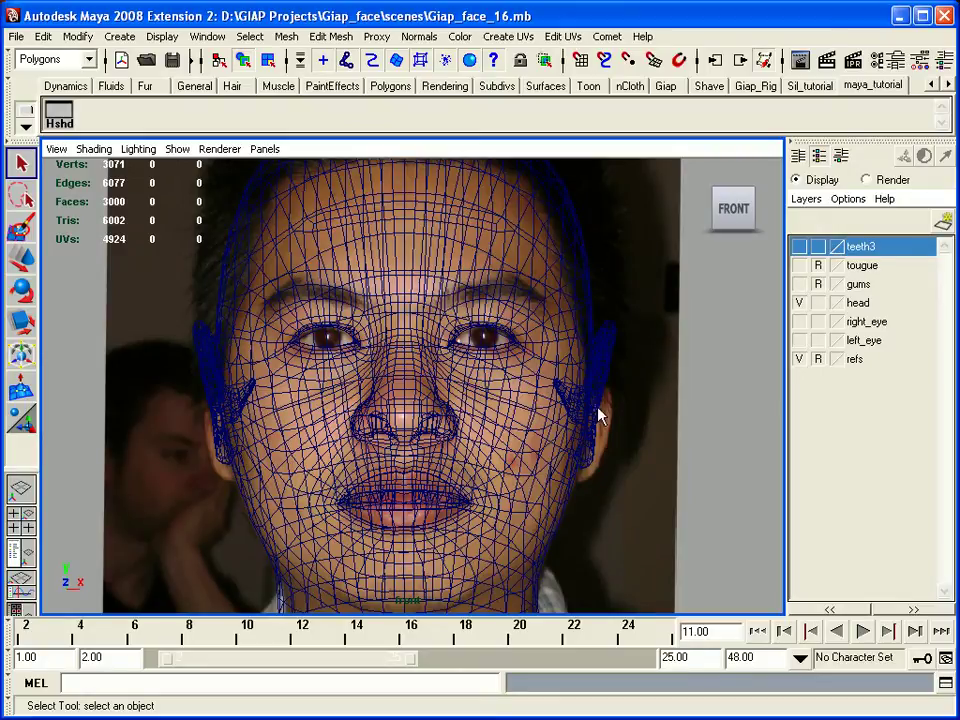
key(space)
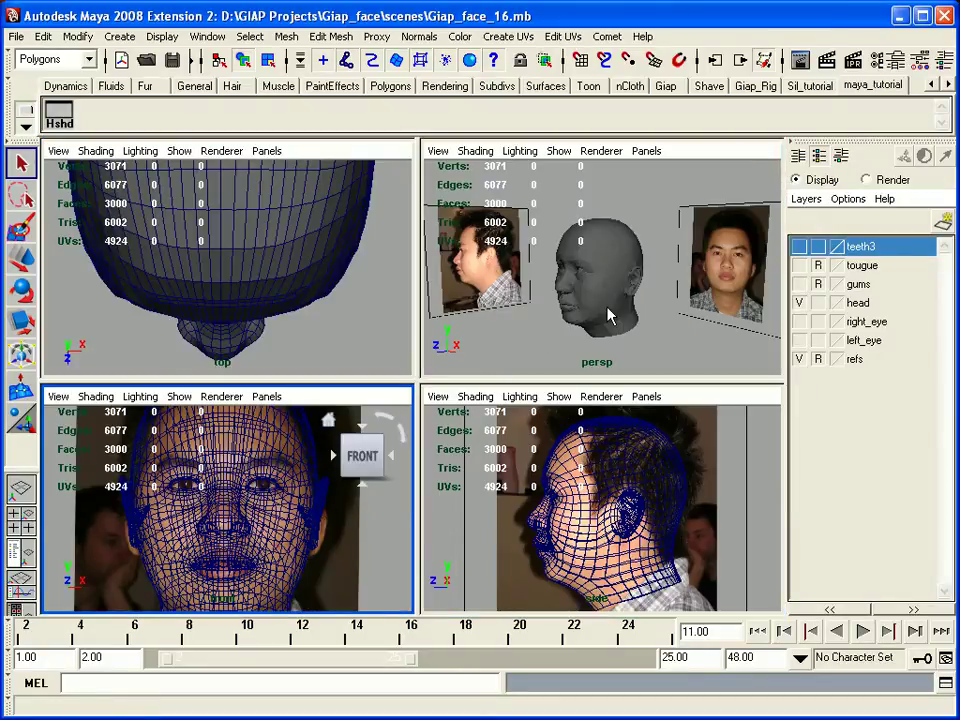
Orbit the enlarged perspective view to the head's right-side profile and select the mesh
key(space)
alt+drag(450, 437, 369, 444)
alt+right_drag(369, 444, 497, 443)
mouse_move(497, 443)
alt+mouse_down()
mouse_move(512, 463)
mouse_move(421, 440)
mouse_move(506, 439)
mouse_move(450, 467)
mouse_move(521, 452)
mouse_move(514, 435)
mouse_move(511, 455)
alt+mouse_up()
click(500, 451)
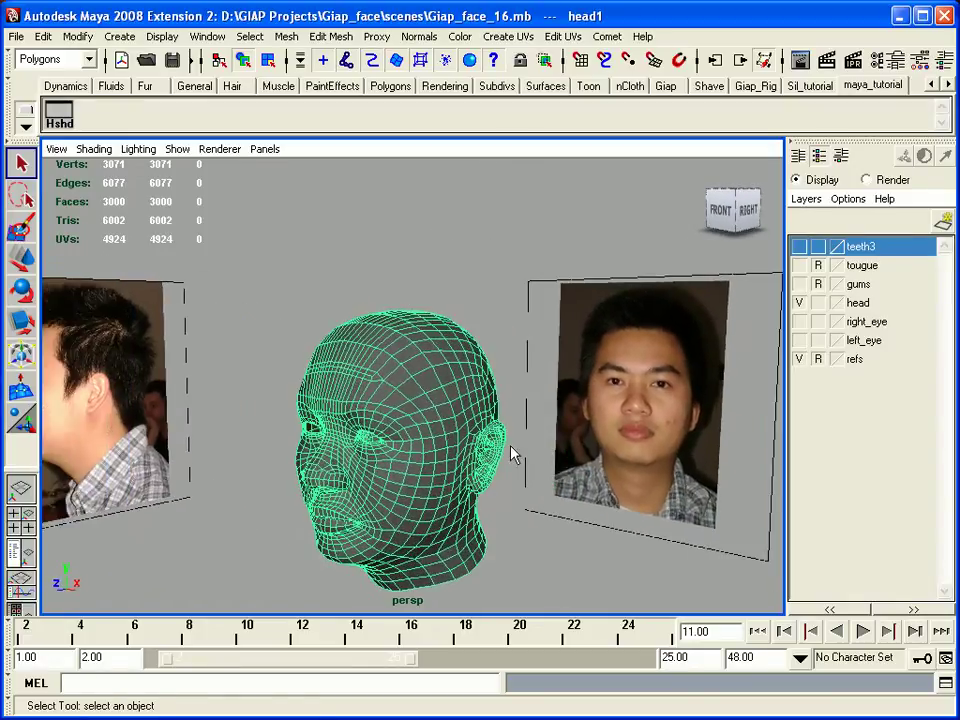
click(801, 360)
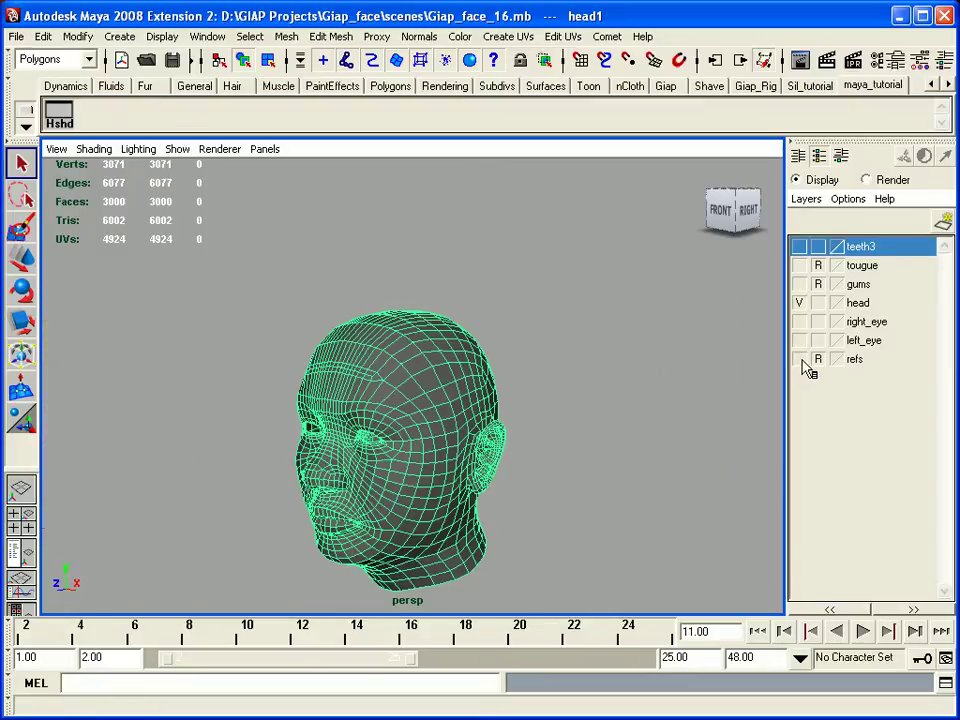
alt+middle_drag(563, 379, 566, 357)
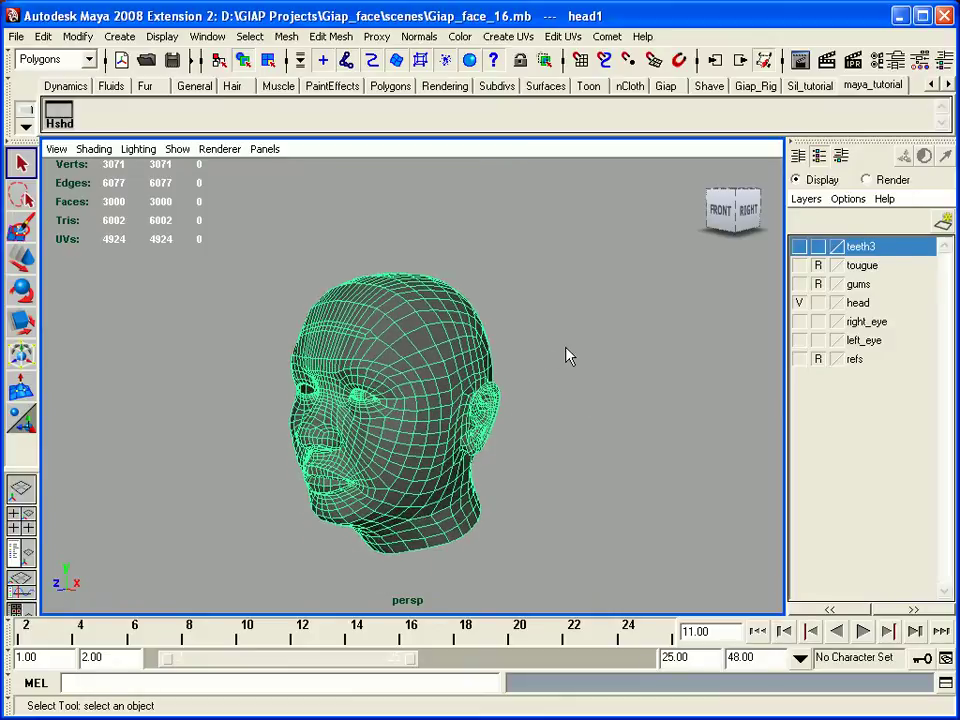
click(582, 352)
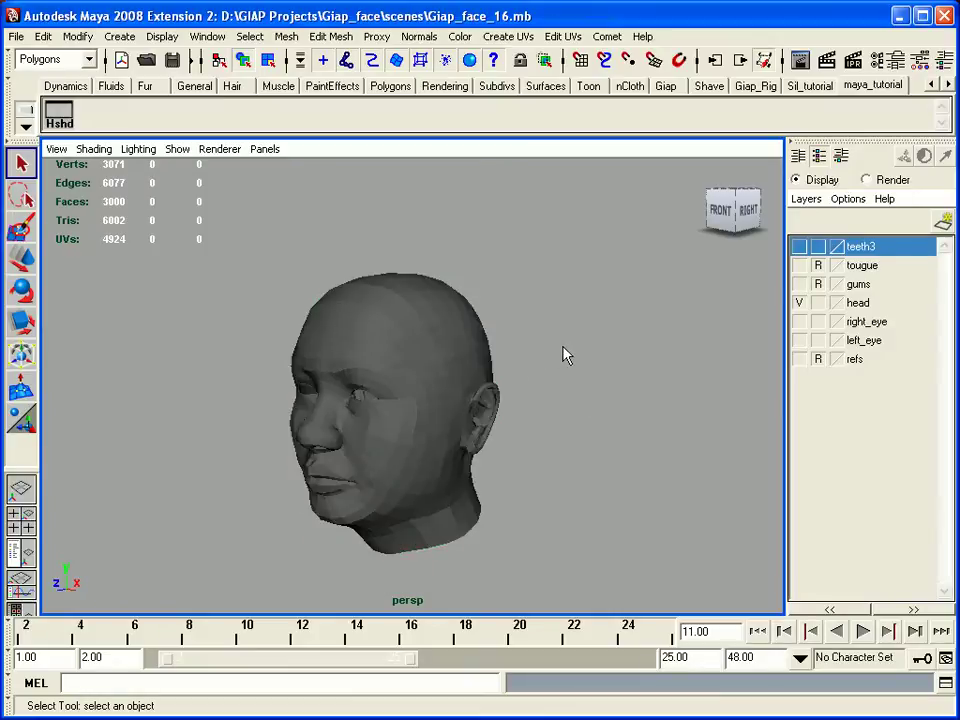
alt+drag(432, 428, 358, 468)
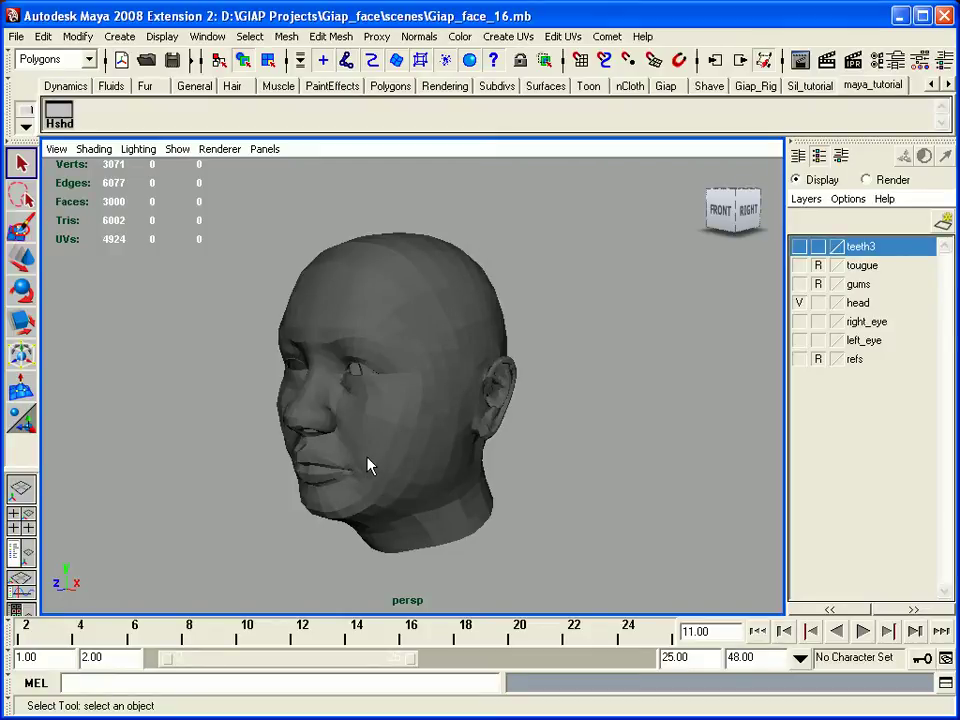
click(386, 289)
click(240, 259)
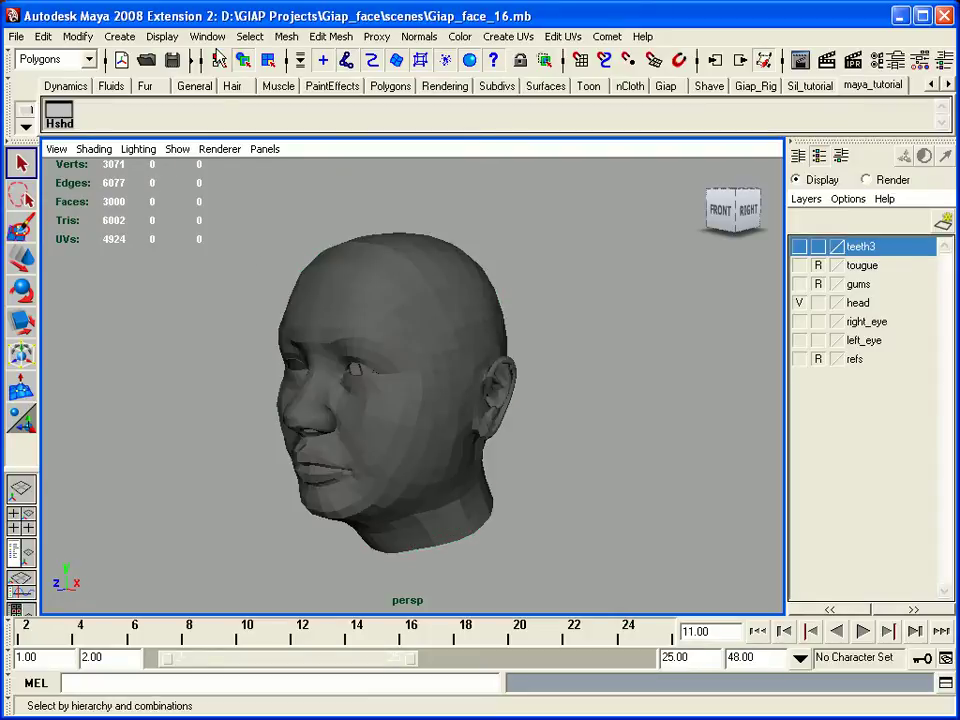
Browse the Window menu's editor list without choosing anything
click(214, 42)
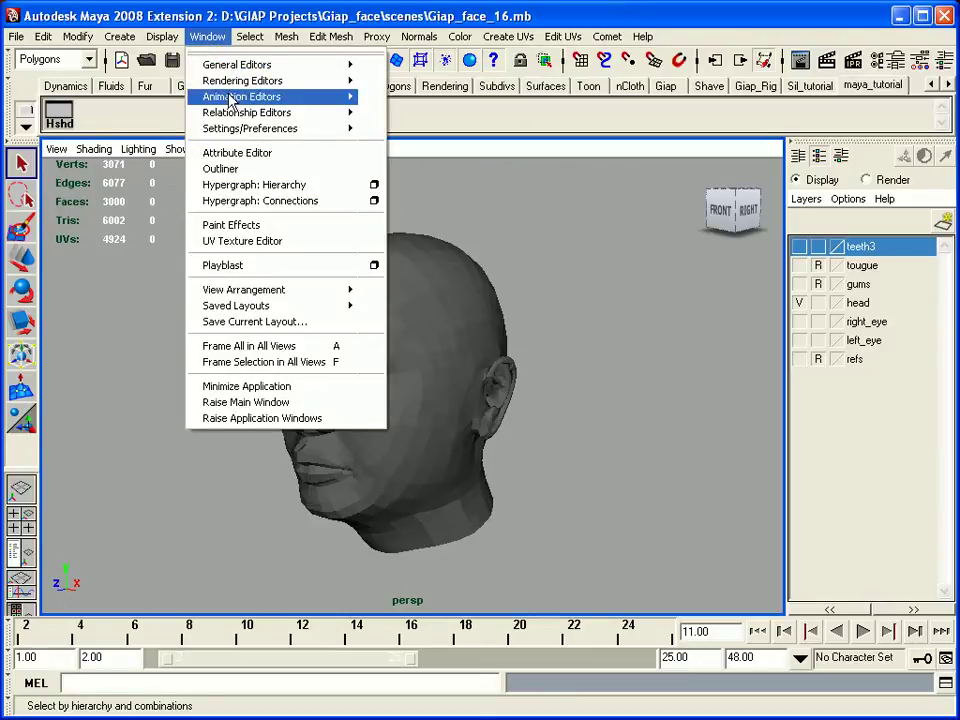
mouse_move(240, 86)
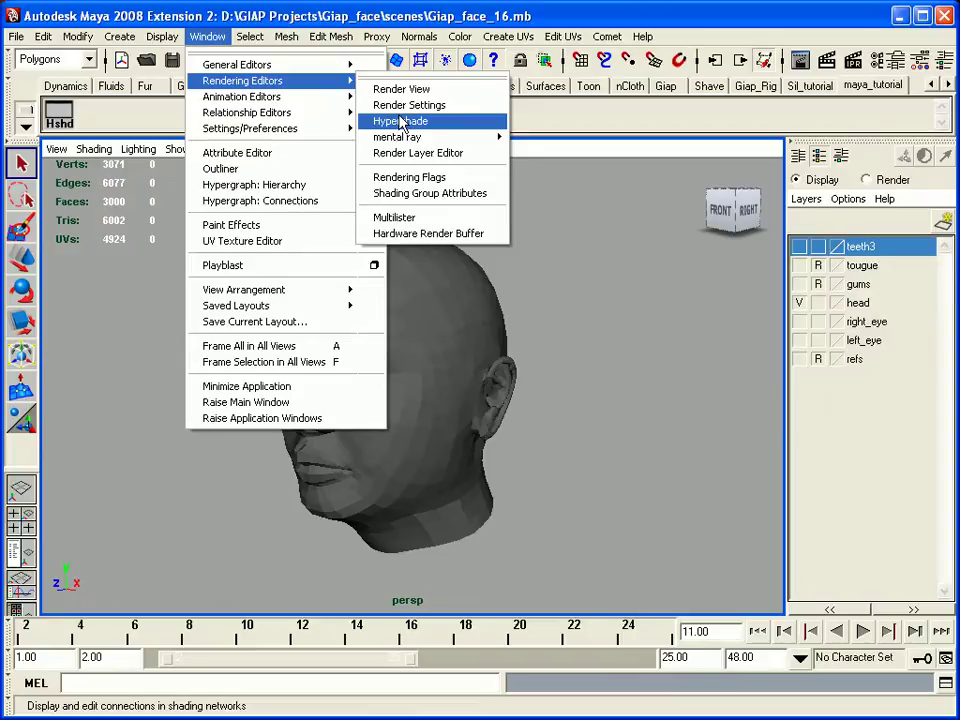
click(118, 92)
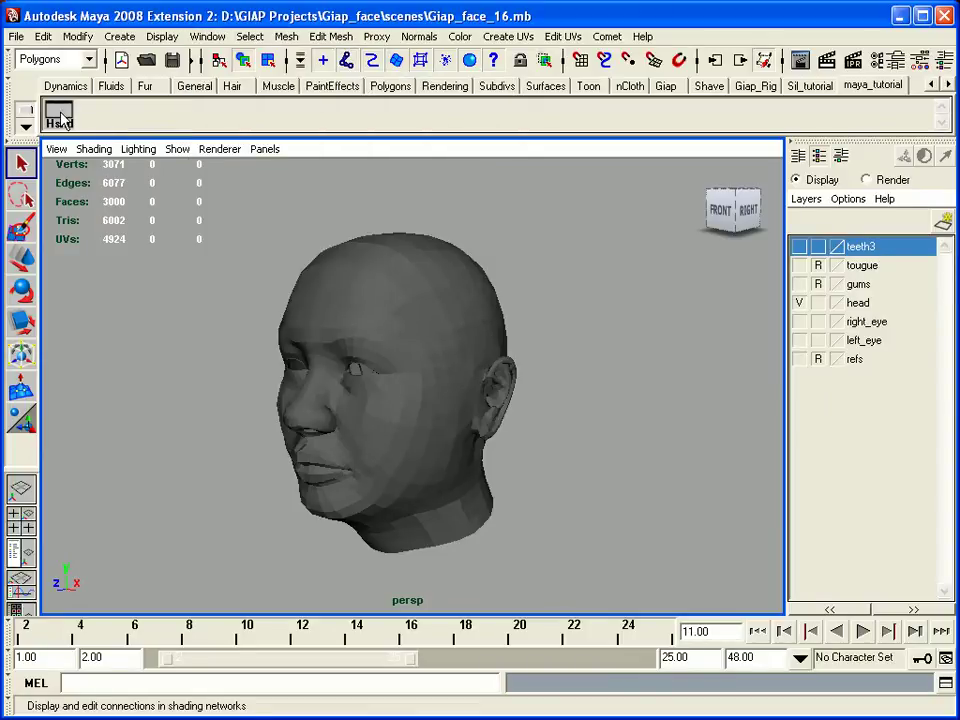
In Hypershade, try deleting lambert1, which is refused as non-deletable, then close it
click(62, 126)
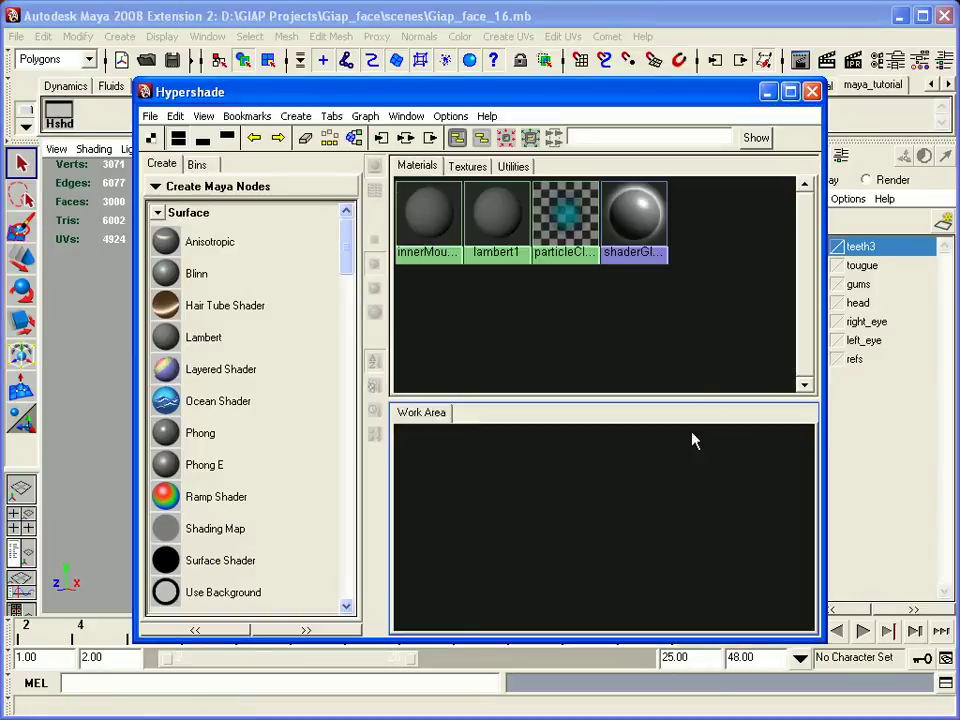
drag(512, 104, 607, 107)
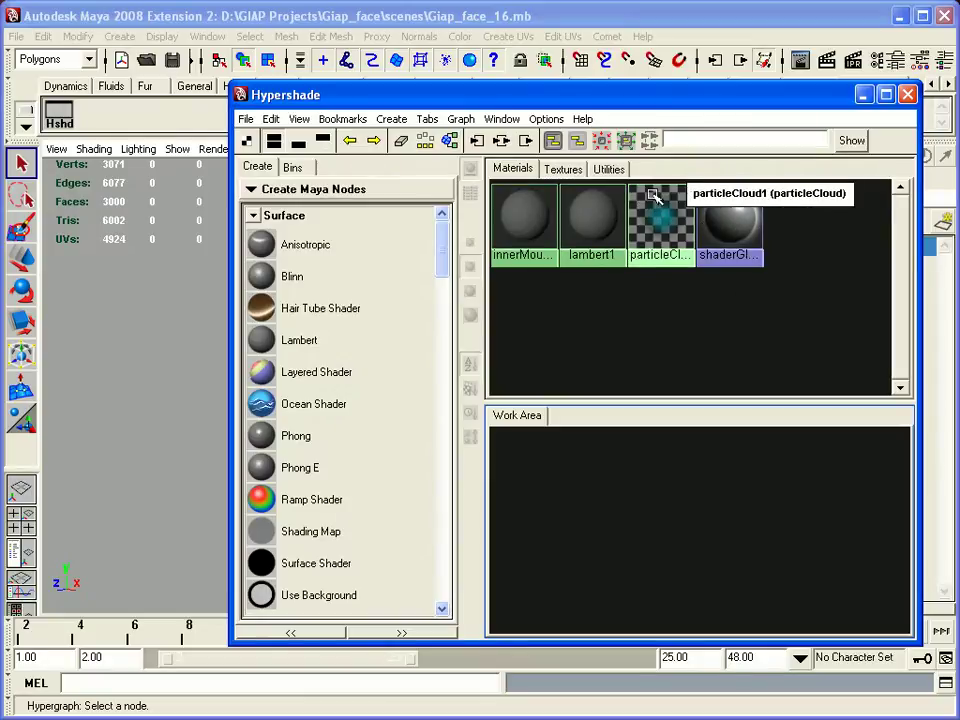
click(592, 220)
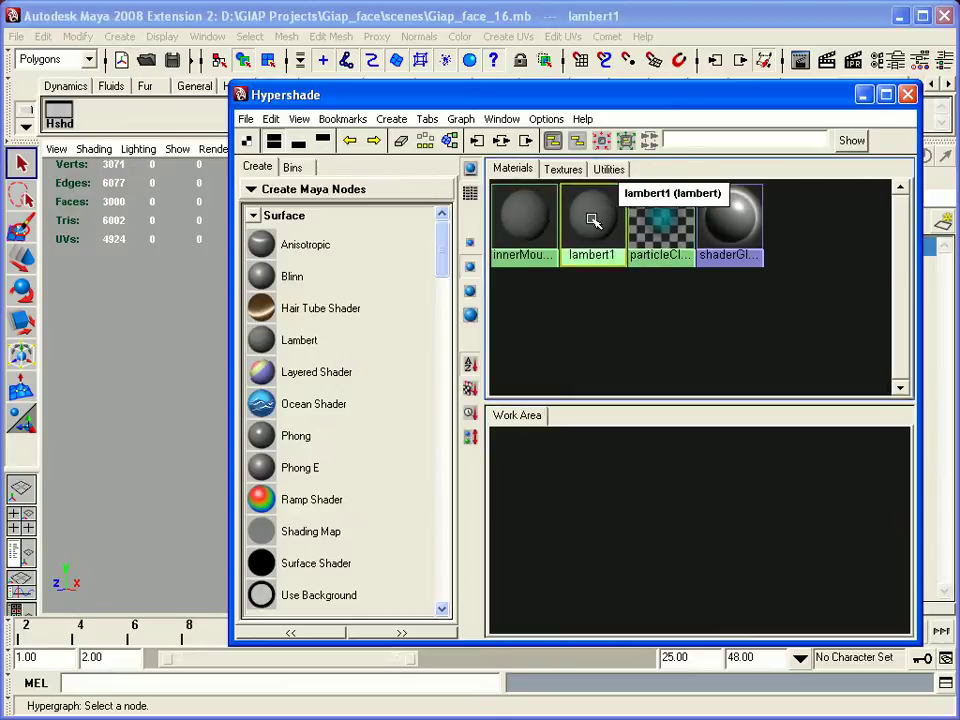
key(Delete)
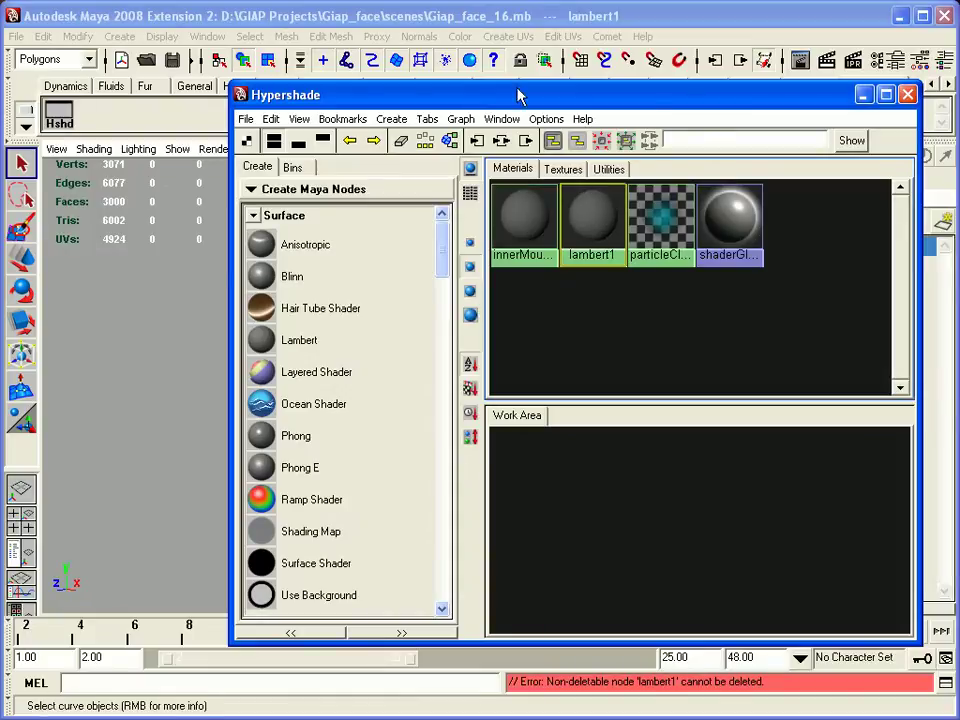
click(907, 95)
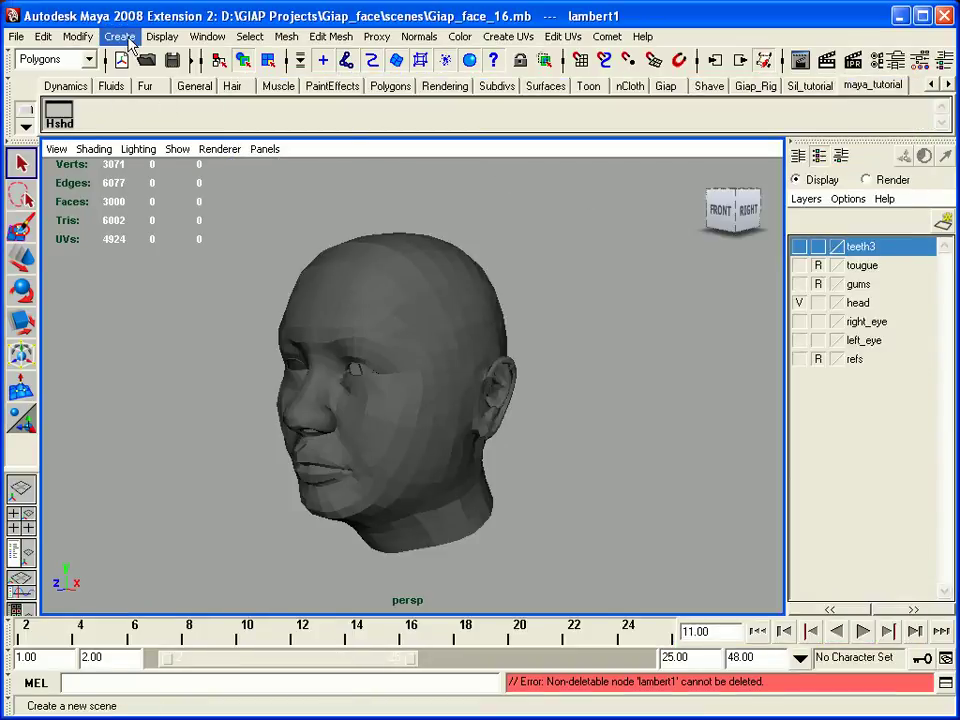
click(121, 37)
mouse_move(195, 82)
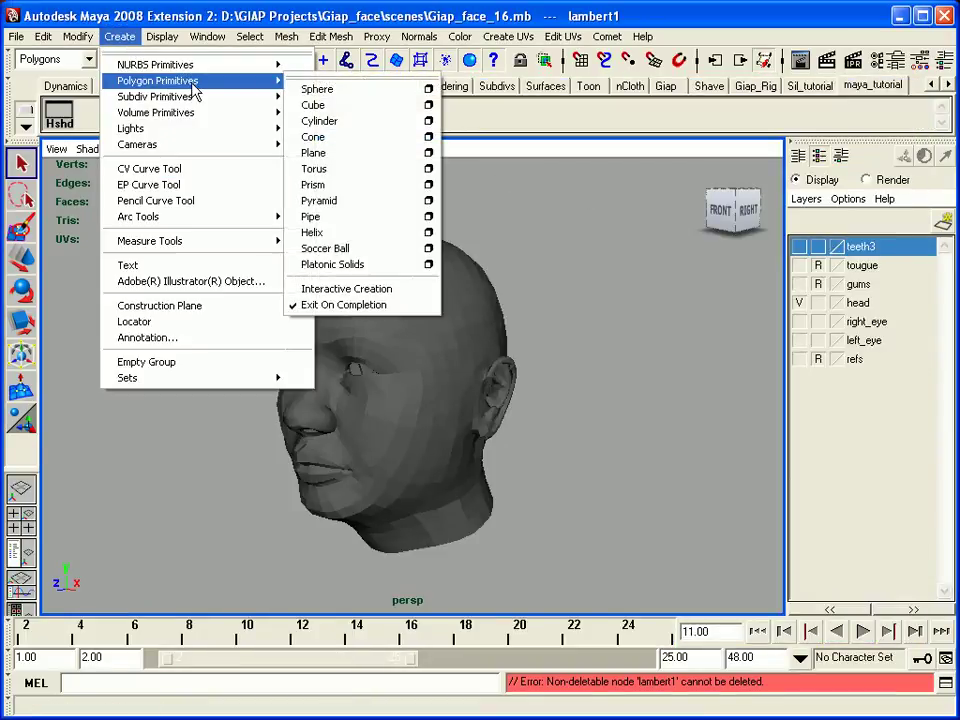
click(318, 89)
key(w)
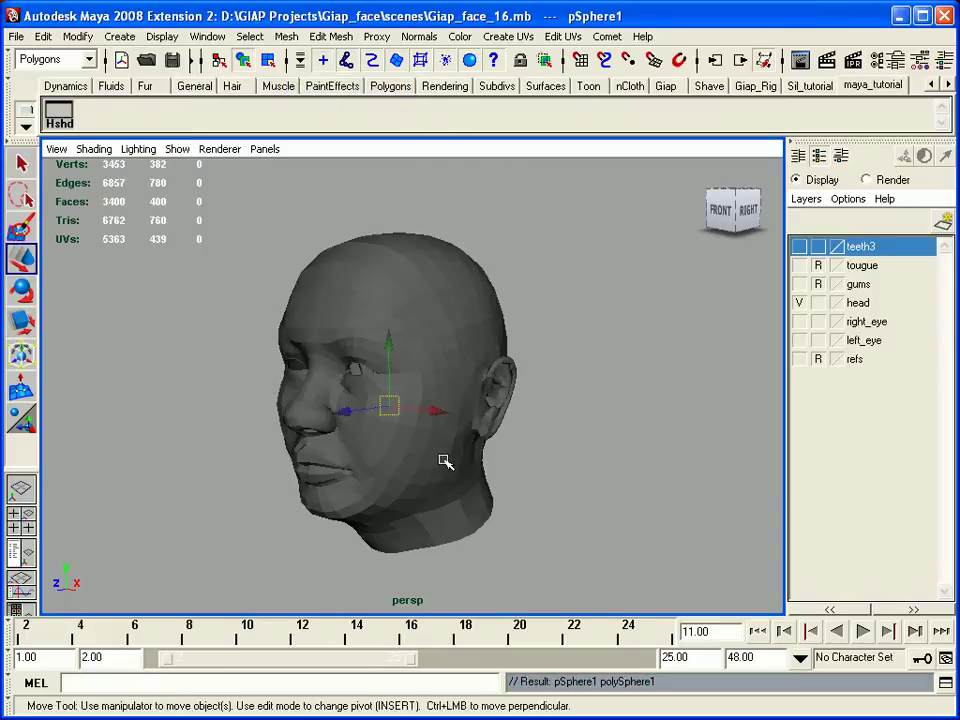
drag(347, 416, 163, 480)
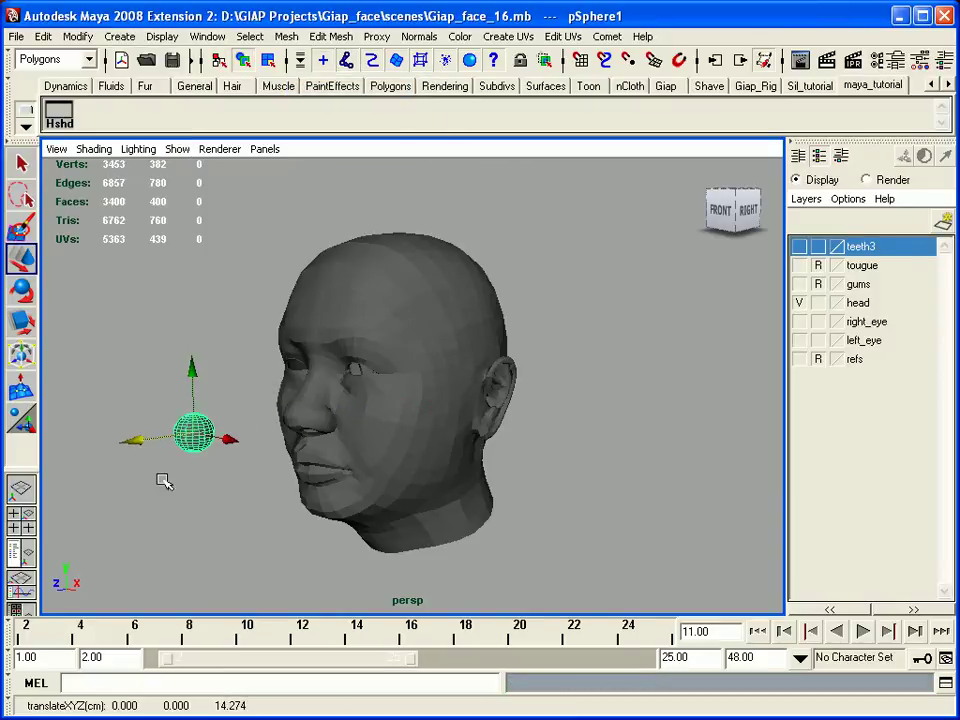
key(r)
drag(205, 428, 310, 393)
click(148, 320)
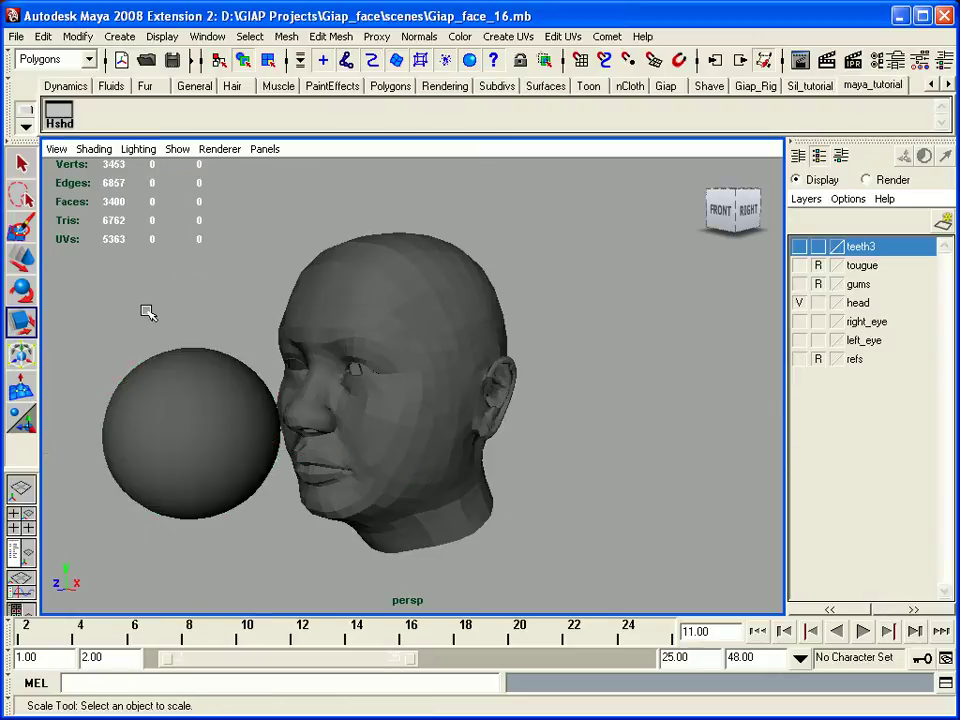
click(176, 405)
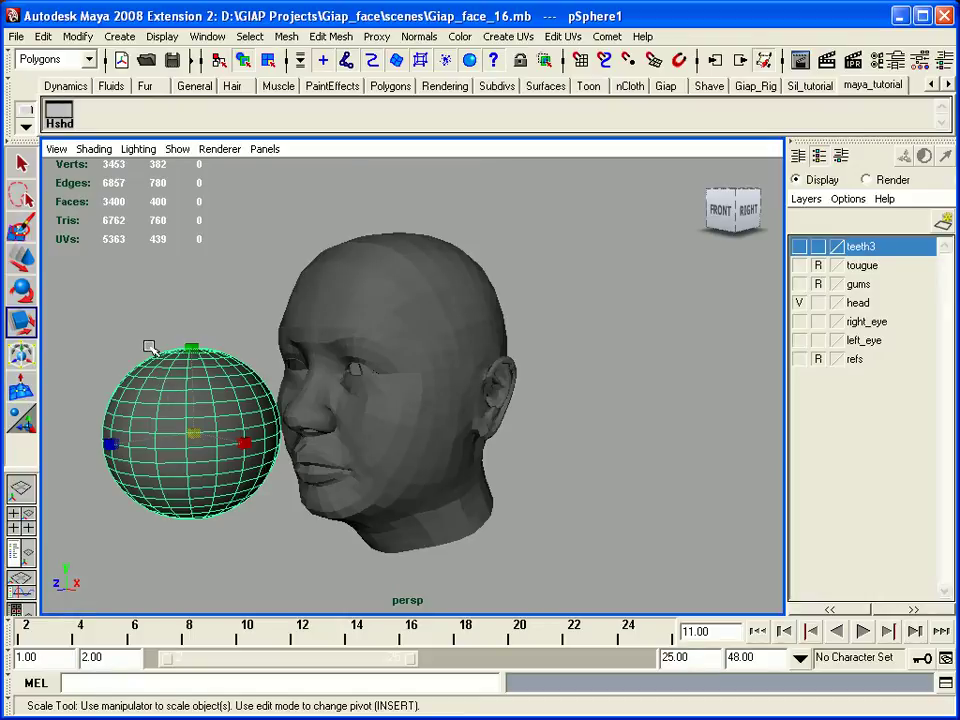
click(176, 298)
click(176, 422)
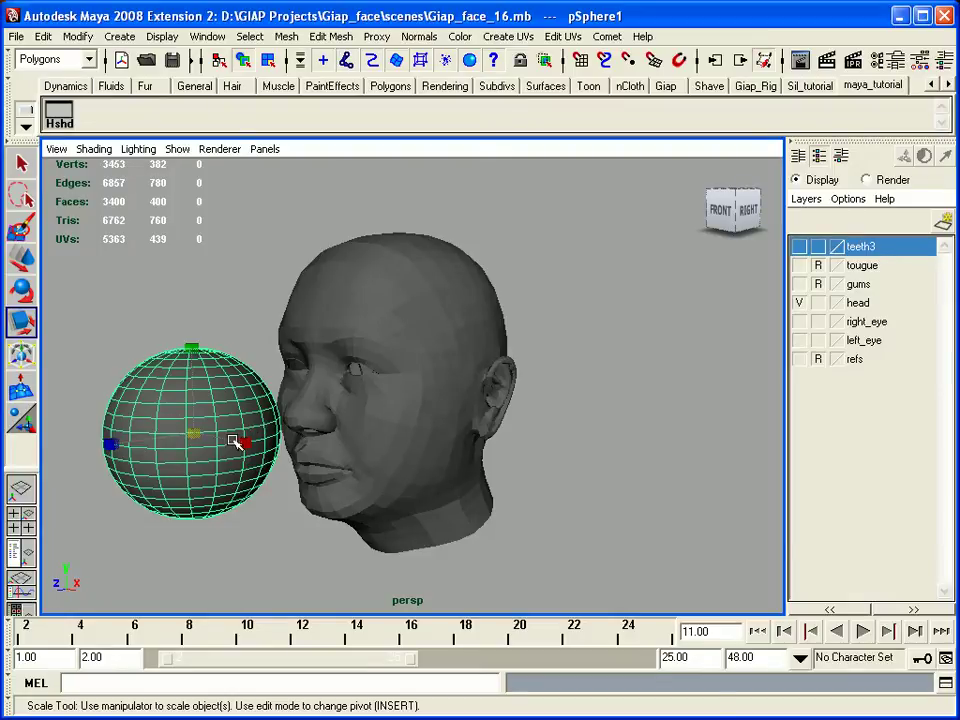
click(112, 345)
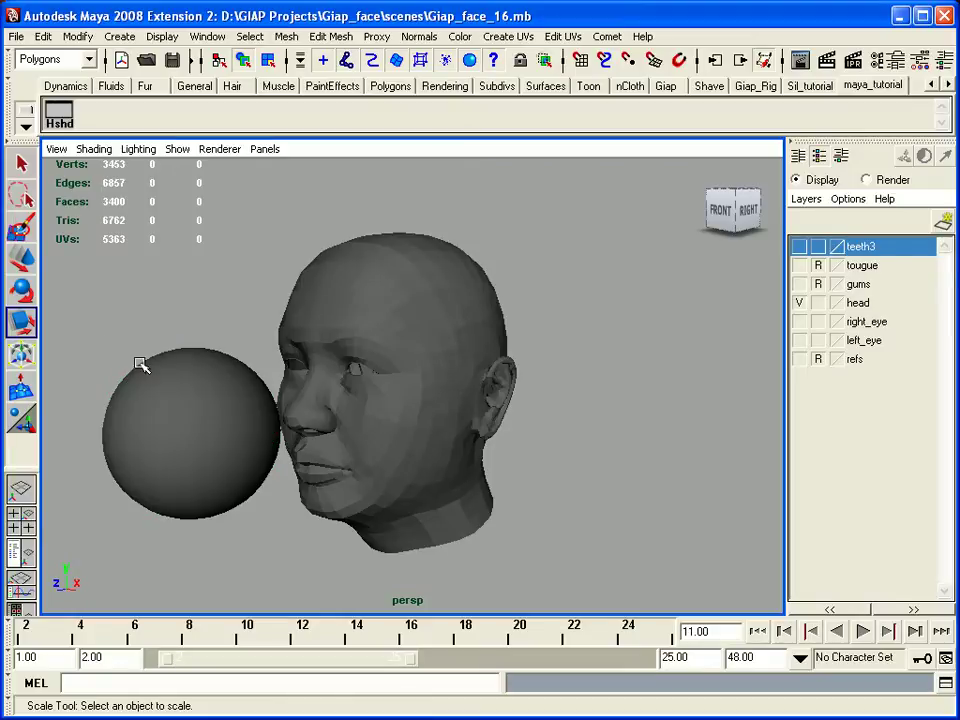
Create blinn1 in Hypershade and set its Color to a rich green in the Color Chooser
click(60, 120)
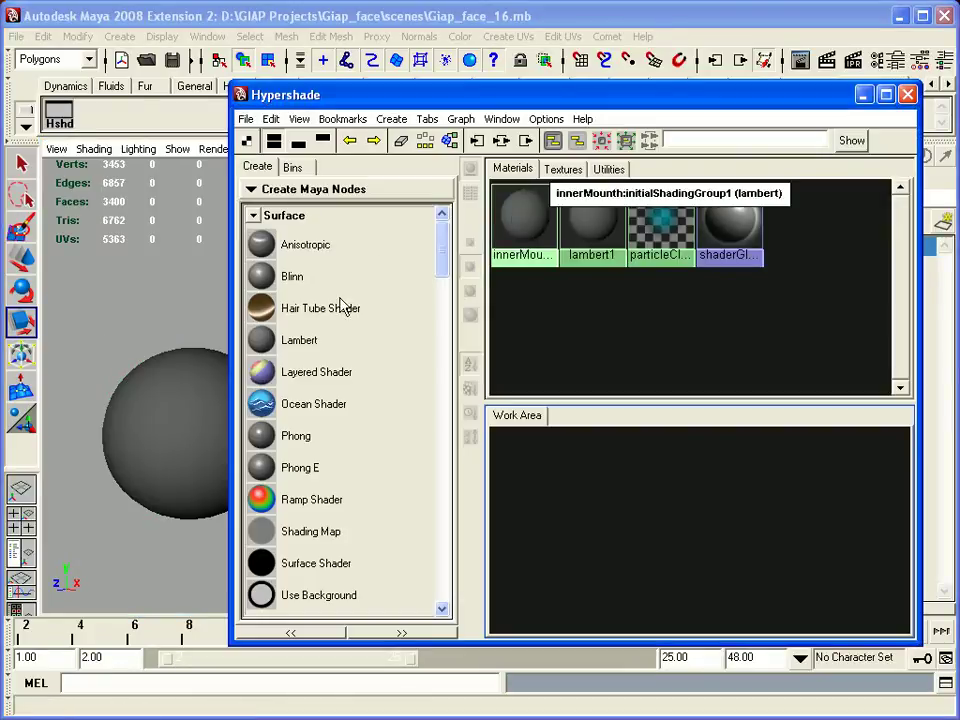
click(291, 276)
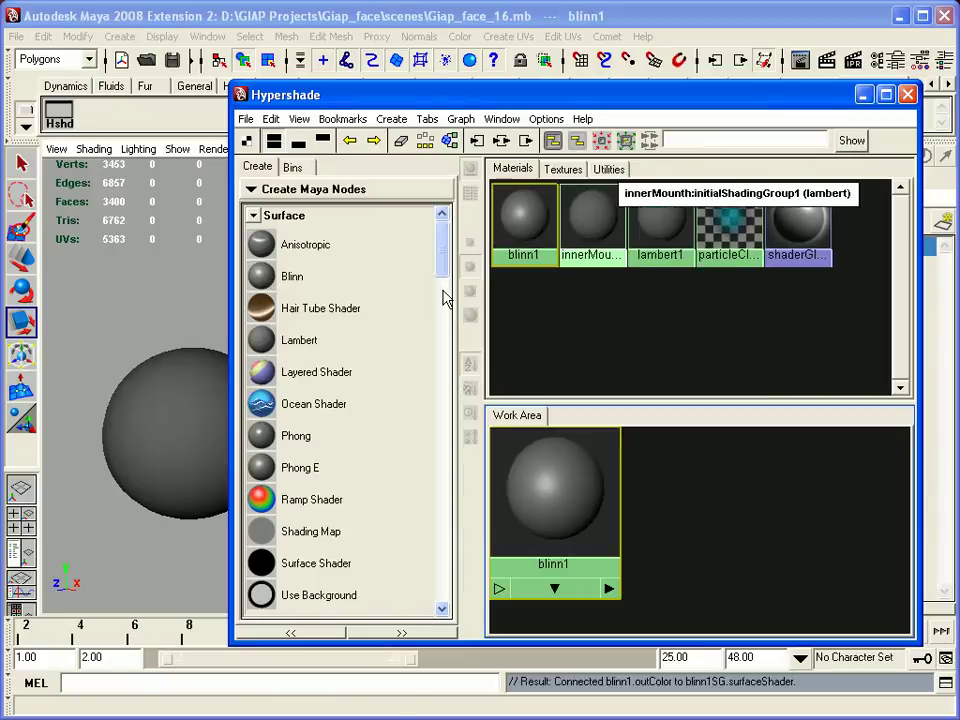
double_click(521, 214)
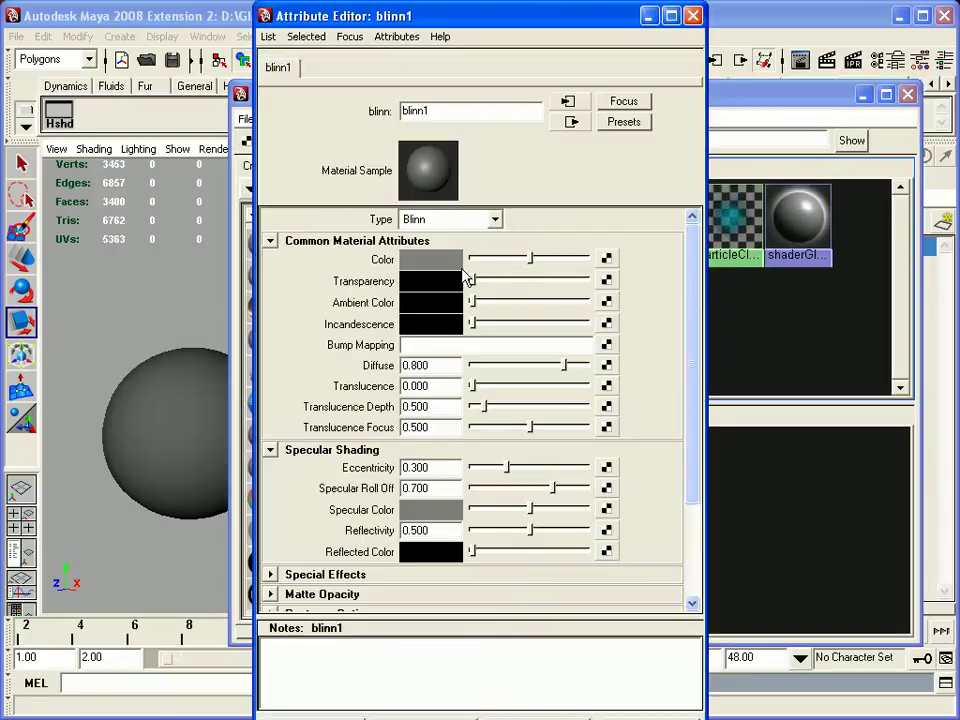
click(430, 262)
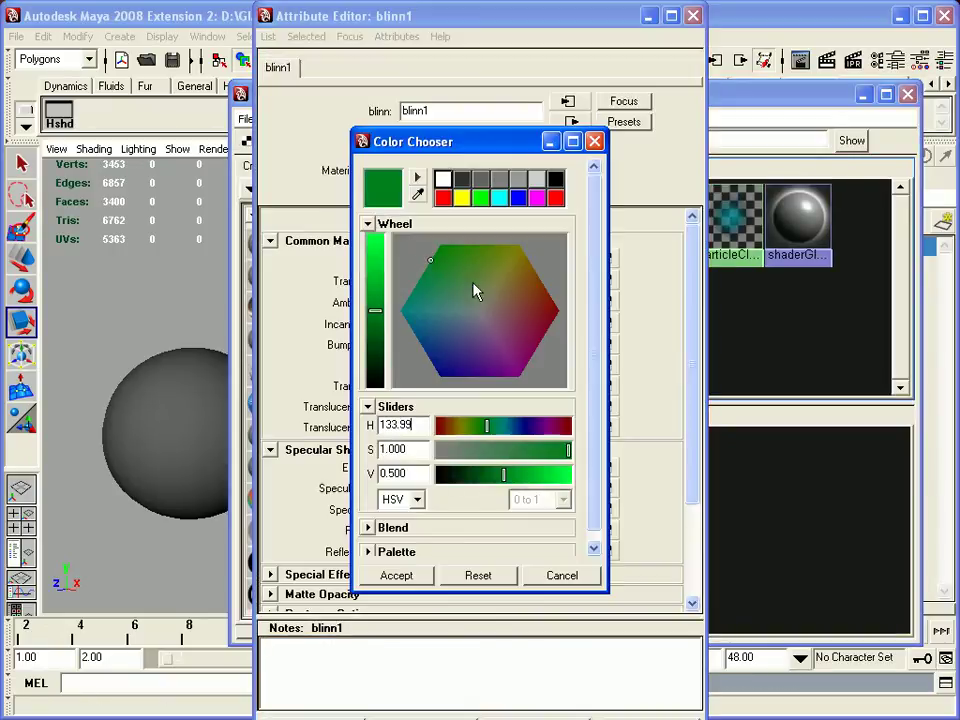
click(470, 272)
click(450, 263)
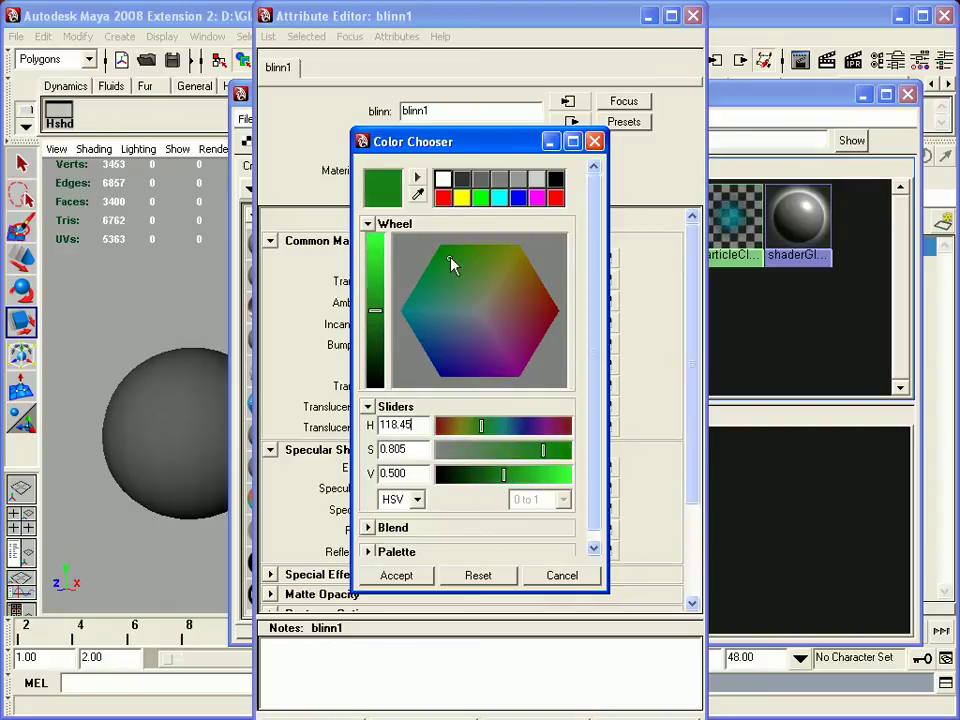
click(400, 577)
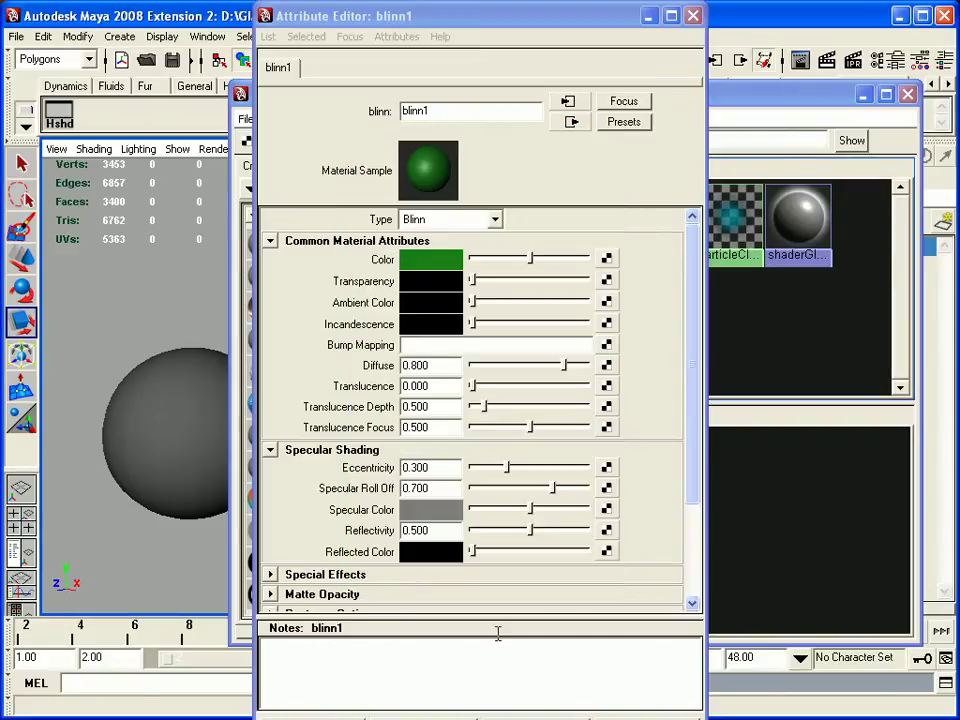
drag(505, 14, 491, 0)
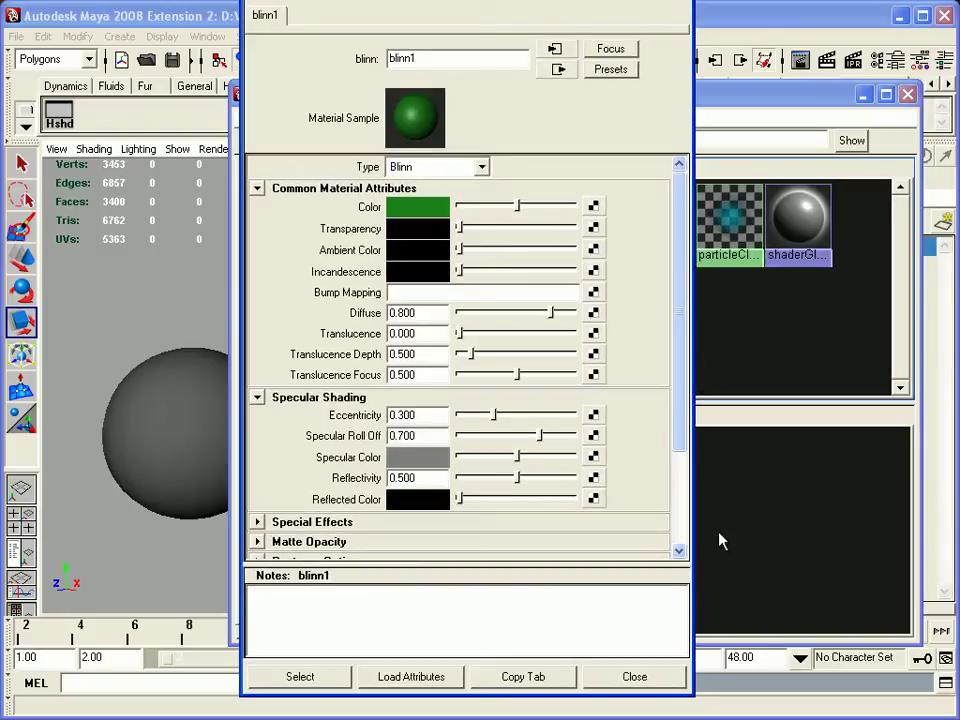
drag(697, 706, 592, 585)
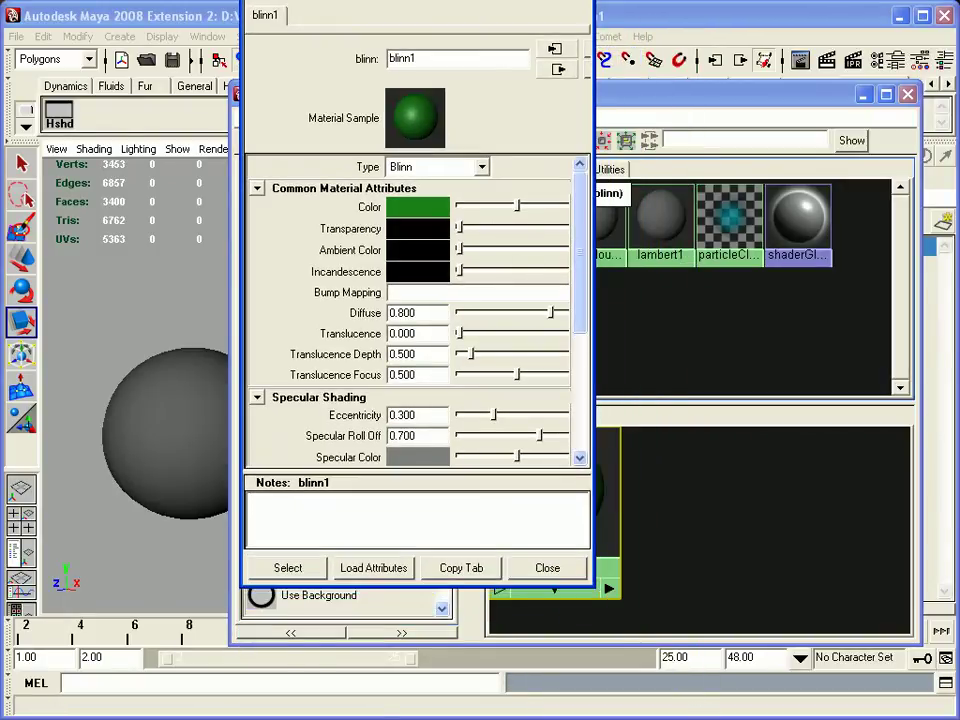
drag(400, 2, 439, 104)
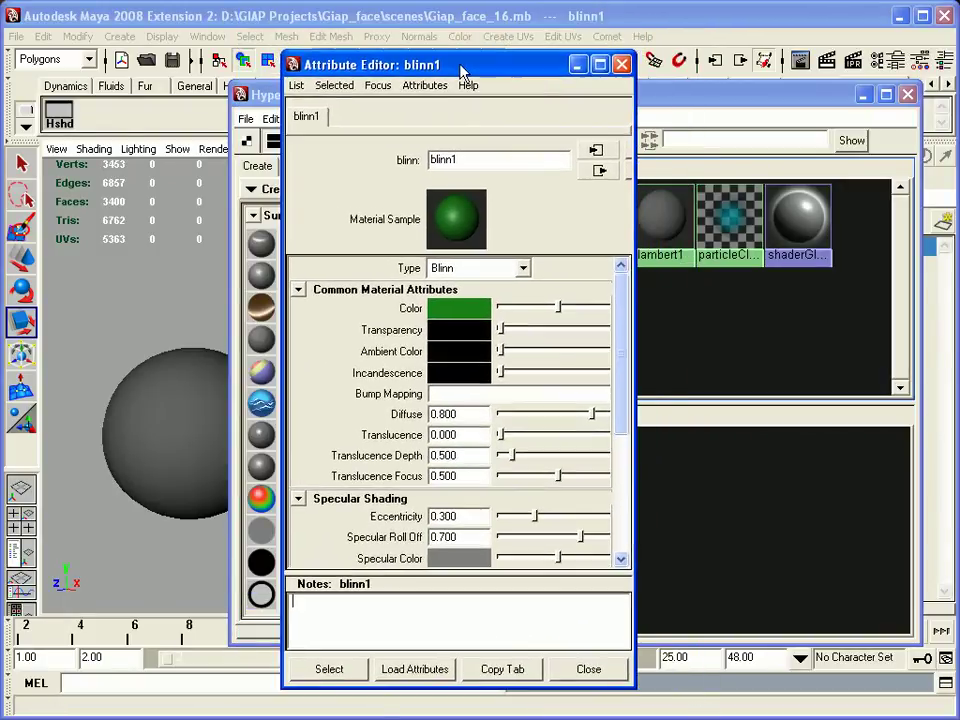
click(585, 669)
Assign blinn1 to the selected sphere with Assign Material To Selection
click(183, 418)
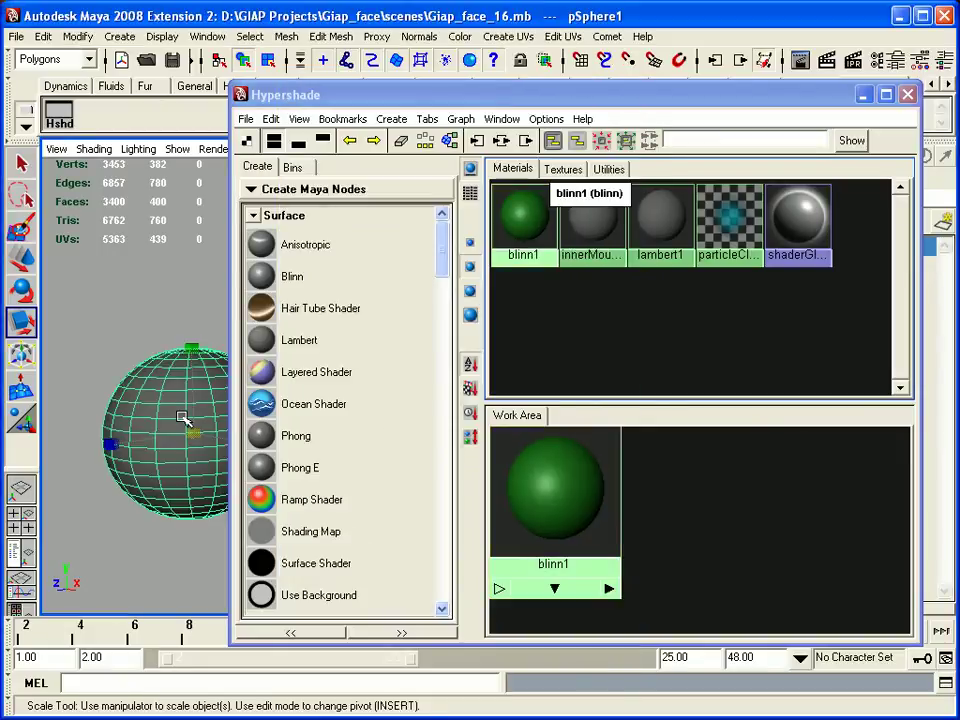
right_click(516, 218)
right_drag(516, 218, 510, 186)
click(141, 315)
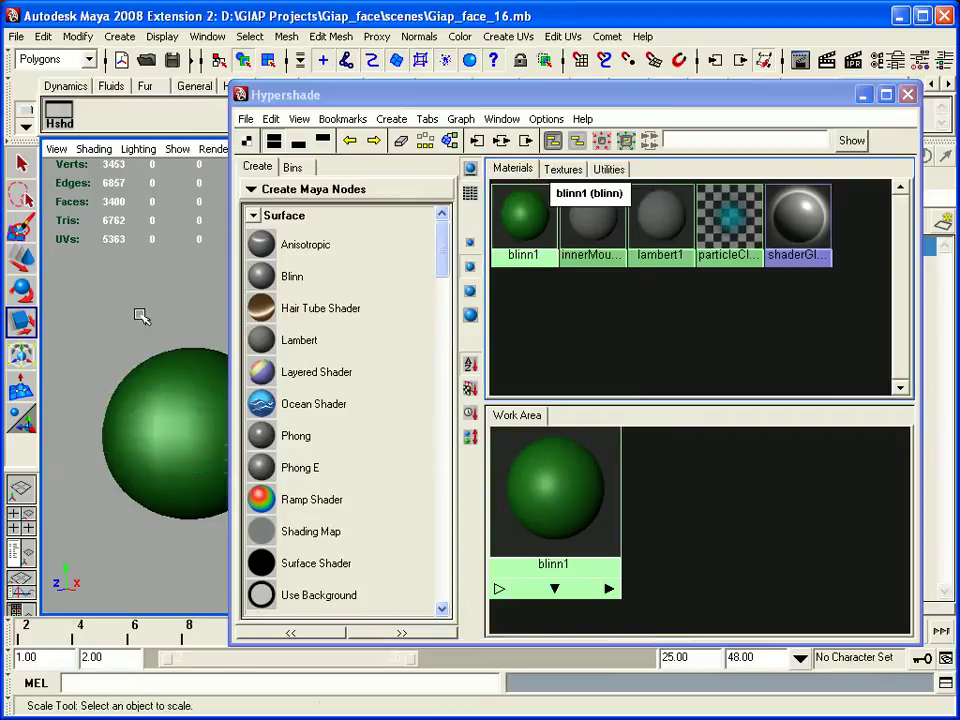
Deselect the sphere and middle-drag the blinn1 swatch onto it to turn it green
click(175, 406)
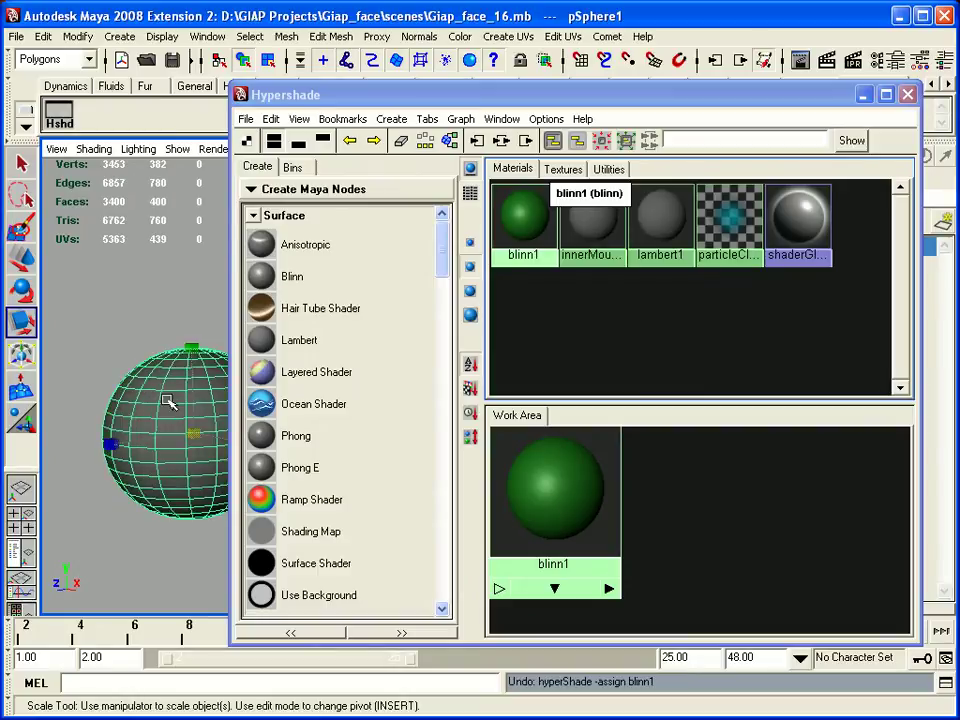
click(130, 302)
click(190, 385)
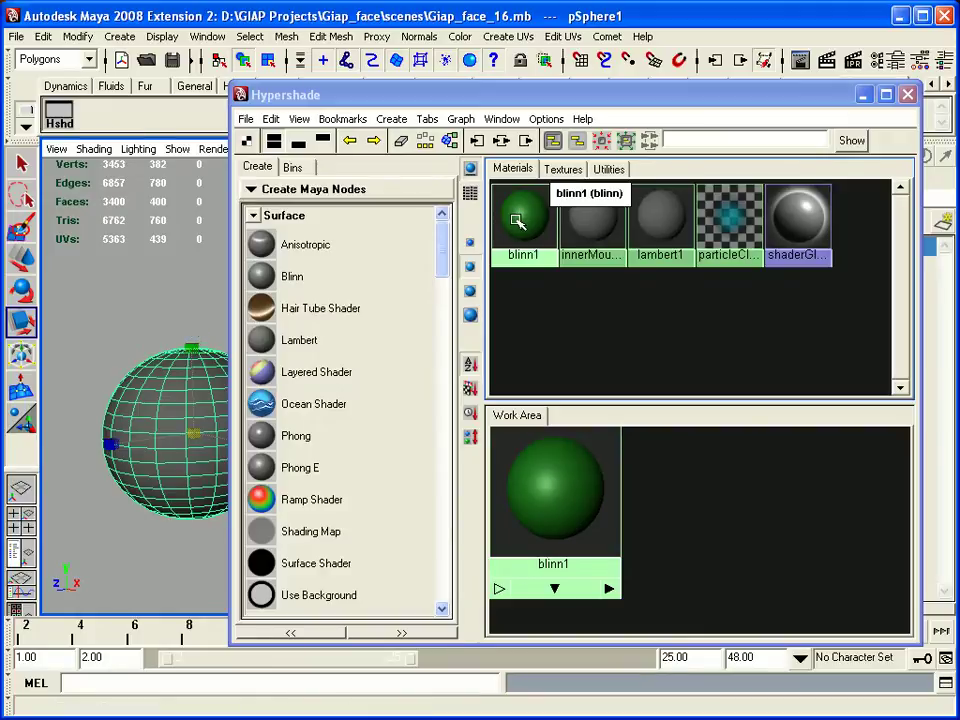
click(88, 256)
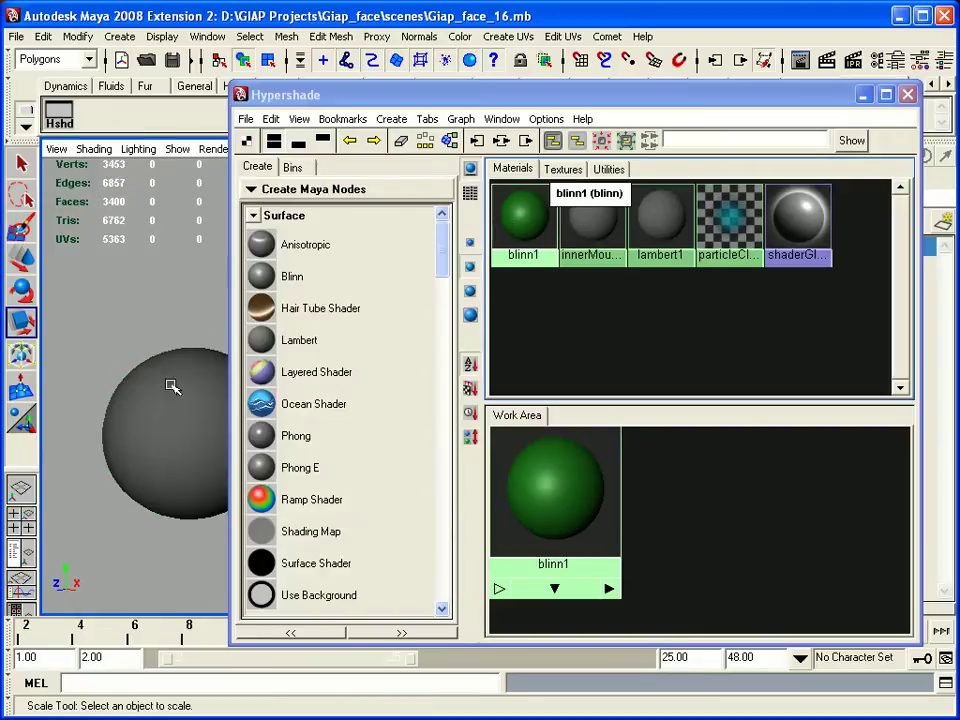
middle_drag(525, 222, 526, 230)
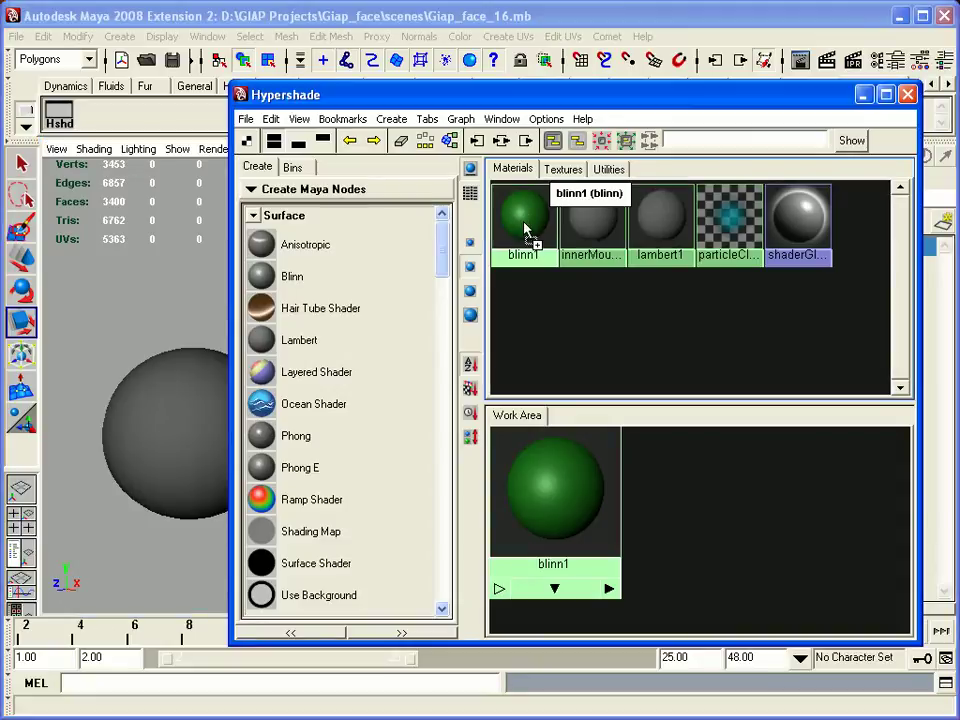
middle_drag(525, 230, 182, 432)
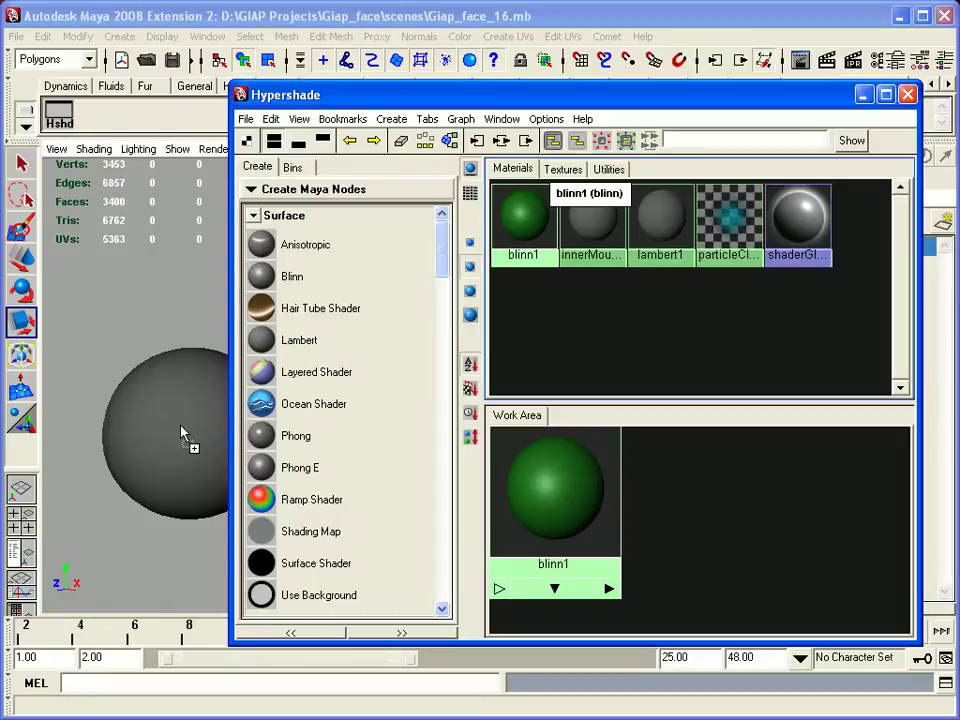
middle_drag(182, 432, 182, 427)
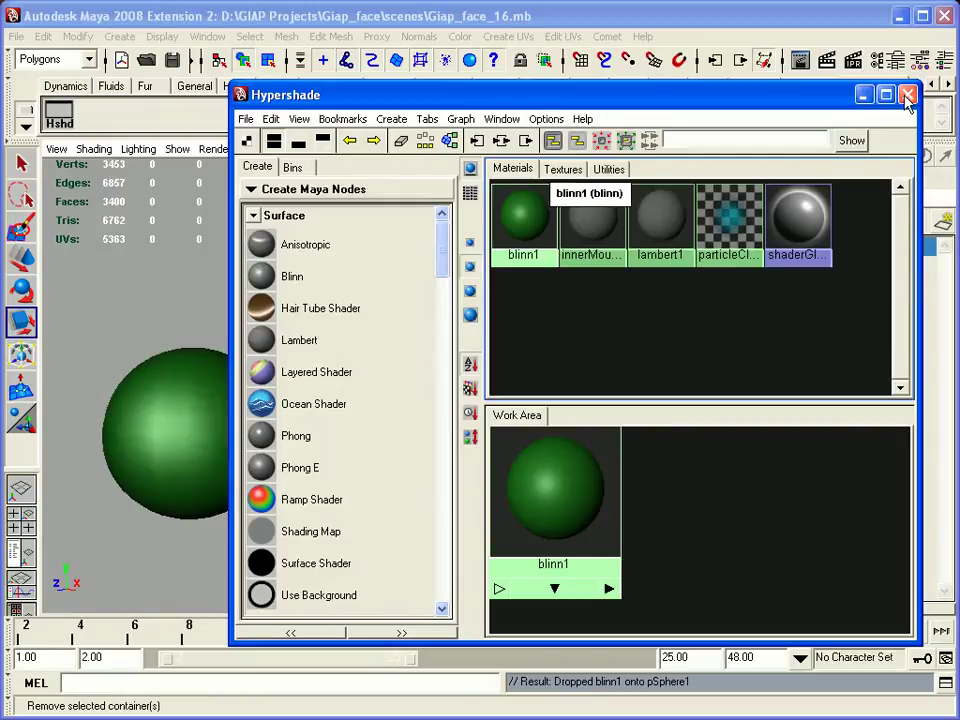
Close Hypershade and delete the green sphere pSphere1
click(907, 97)
alt+drag(521, 459, 338, 493)
click(193, 476)
alt+right_drag(193, 476, 378, 463)
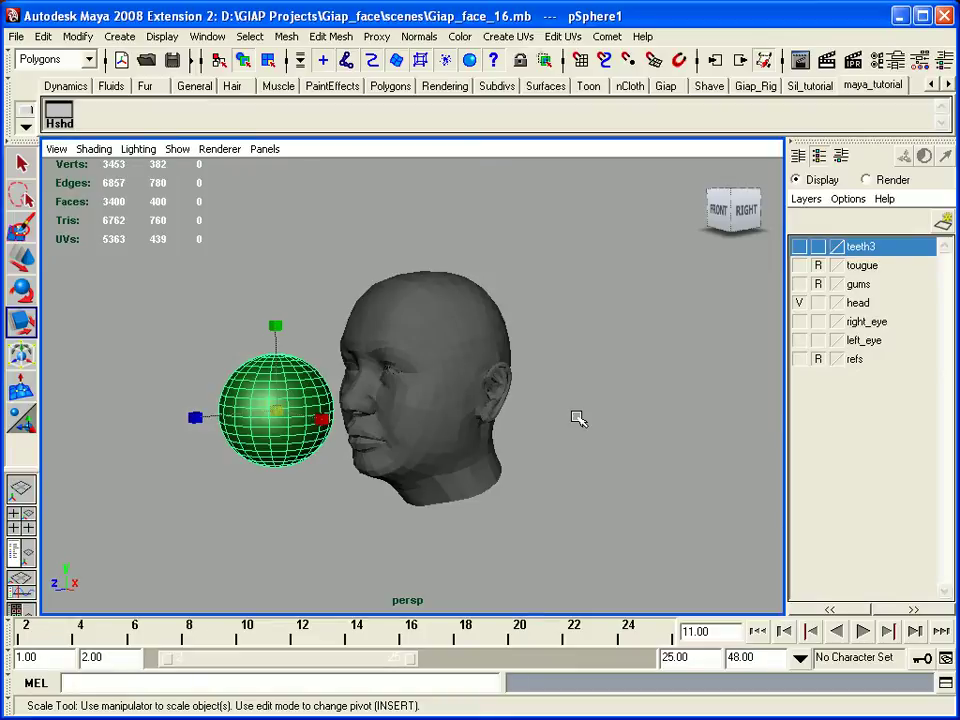
key(Delete)
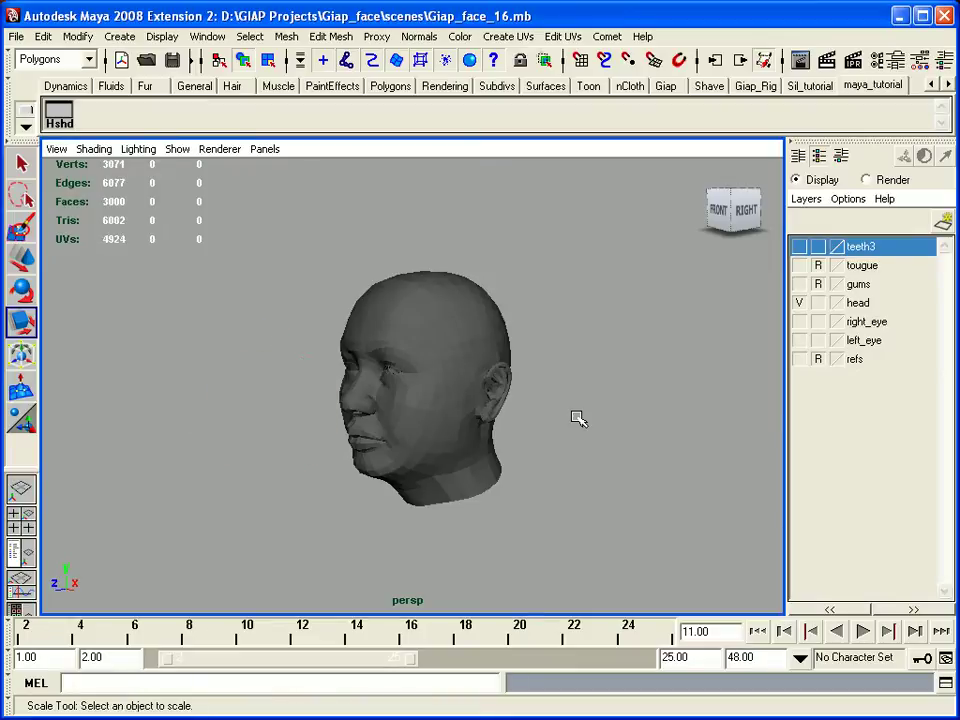
Select and deselect the head, then start a new scene with Ctrl+N
click(449, 414)
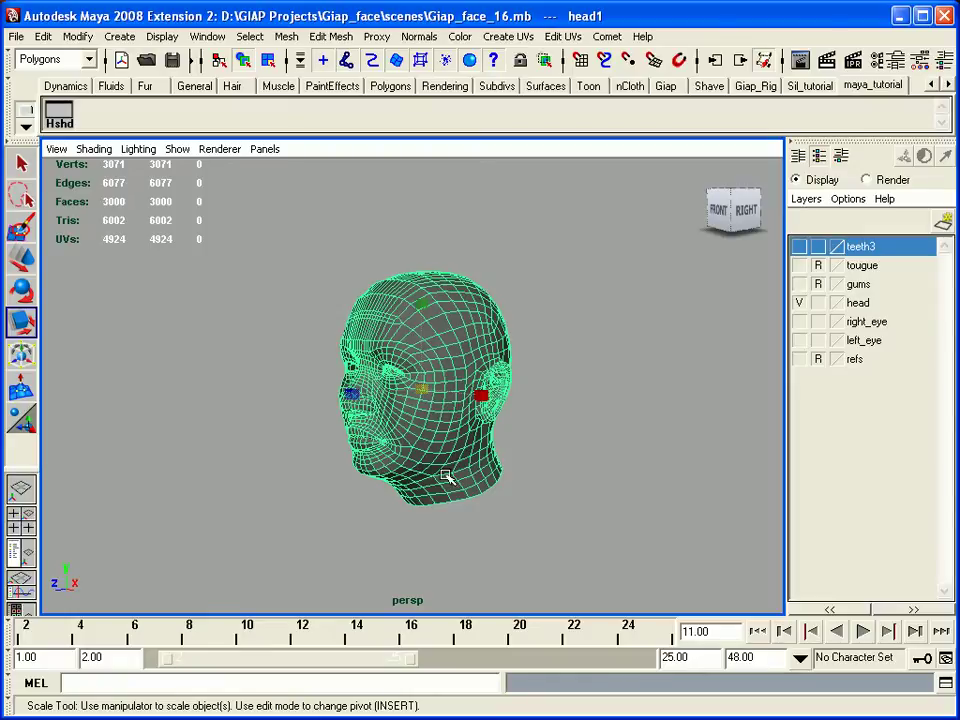
click(535, 470)
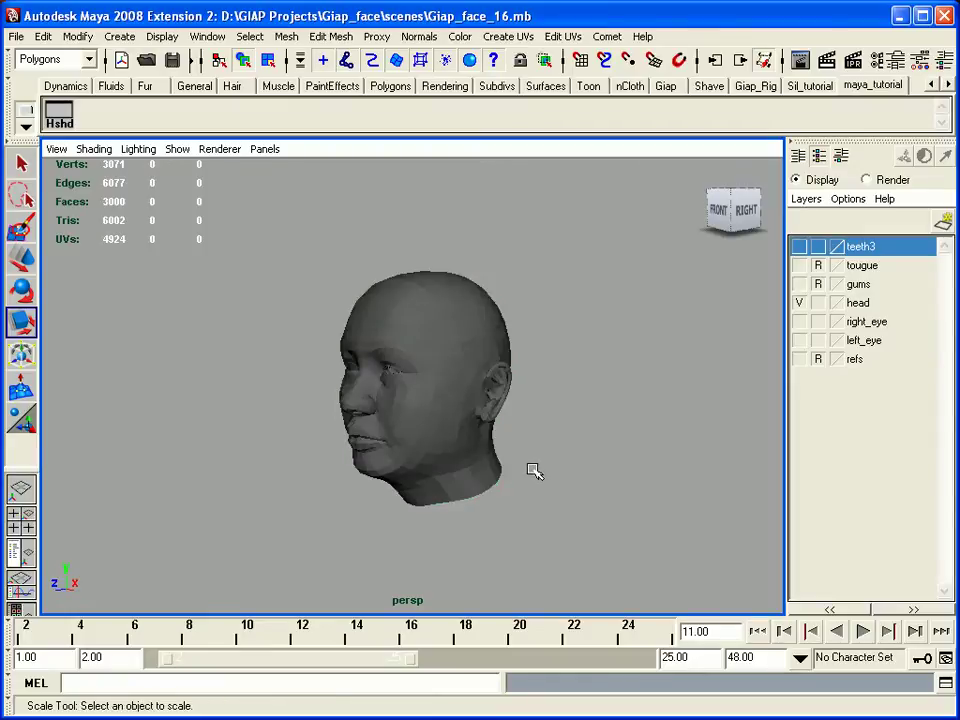
key(ctrl+n)
Discard the head scene's unsaved changes and turn the viewport grid on
click(540, 354)
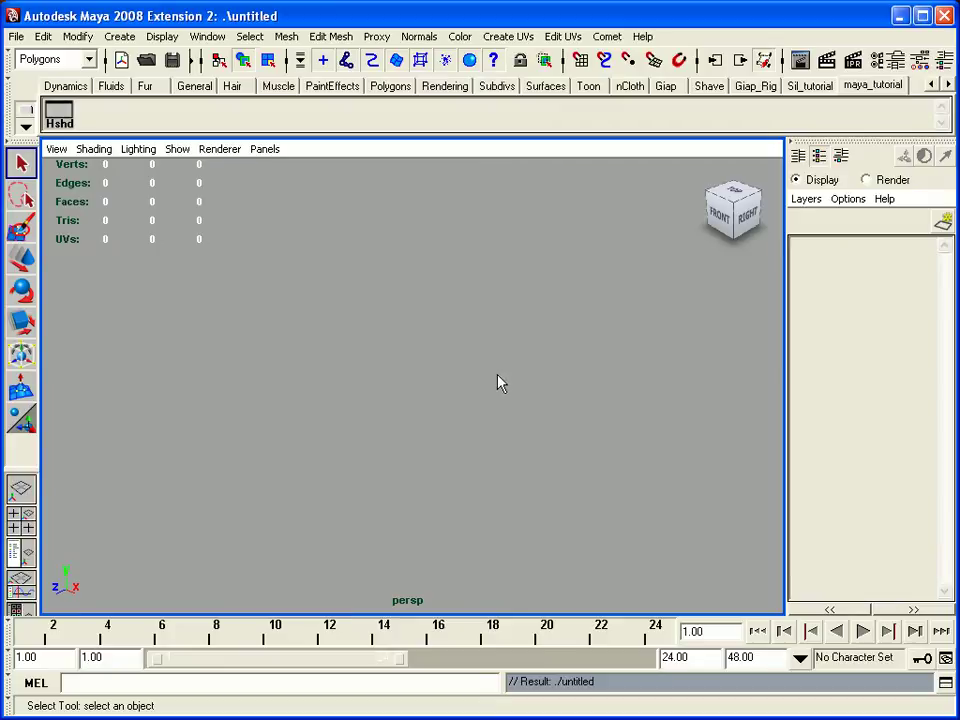
click(178, 149)
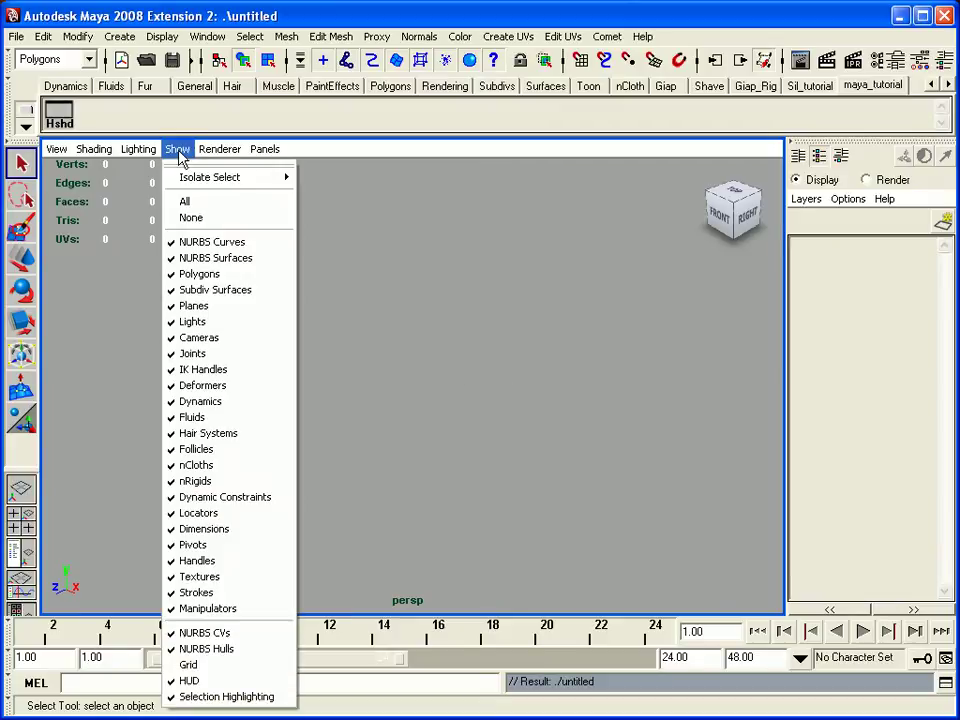
click(222, 665)
scroll(399, 438, up, 3)
alt+drag(394, 446, 444, 461)
scroll(409, 448, up, 3)
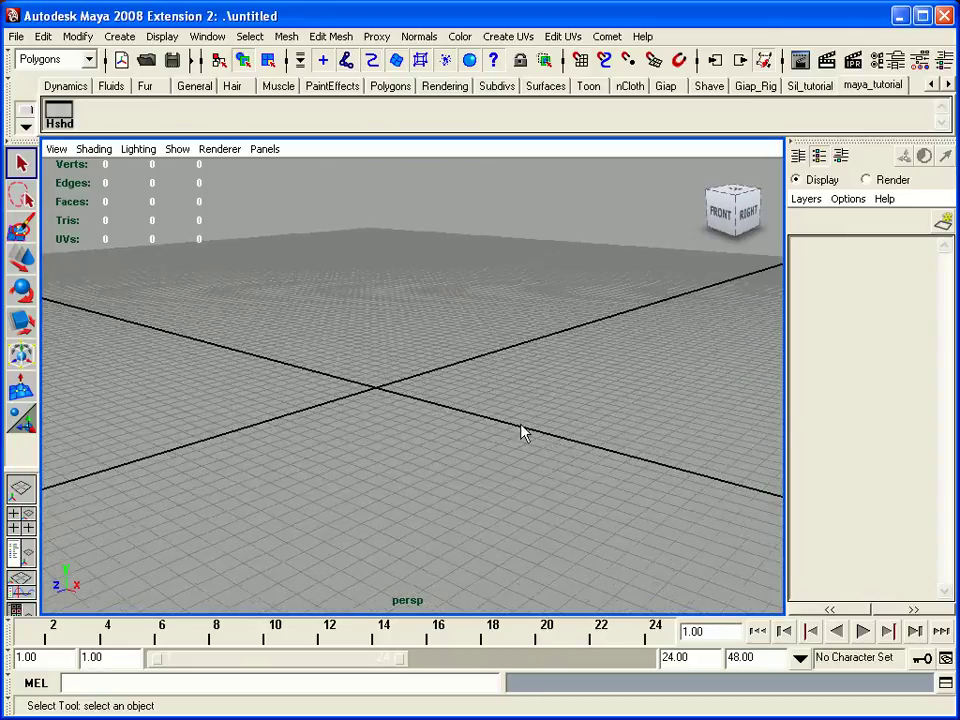
alt+drag(370, 425, 376, 432)
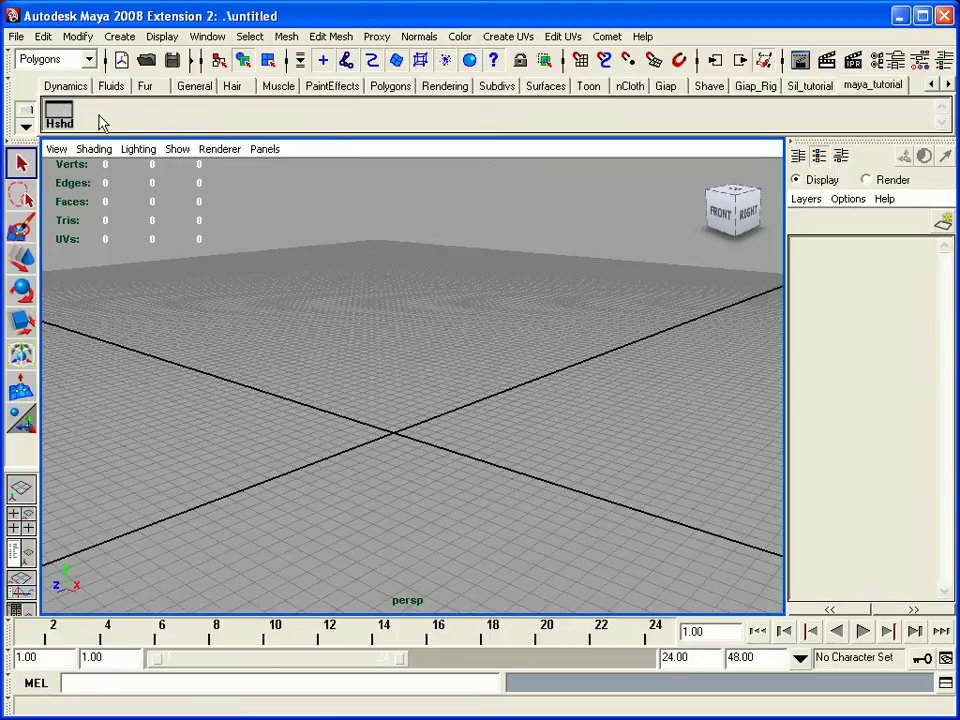
Create a polygon plane at the origin and scale it uniformly to about 24.5
click(128, 38)
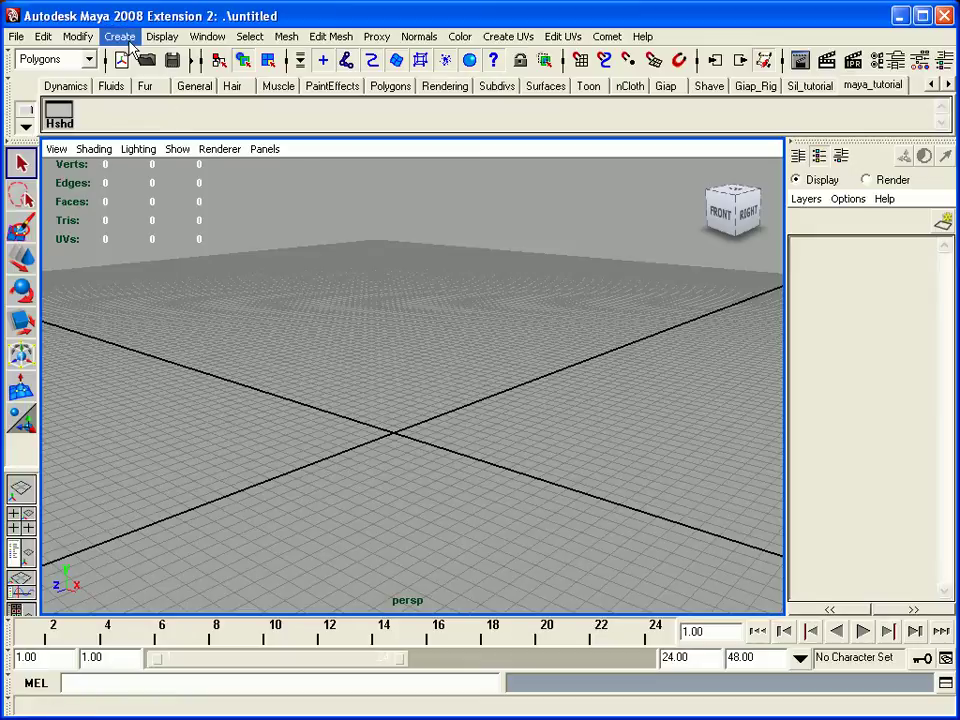
mouse_move(264, 86)
click(330, 153)
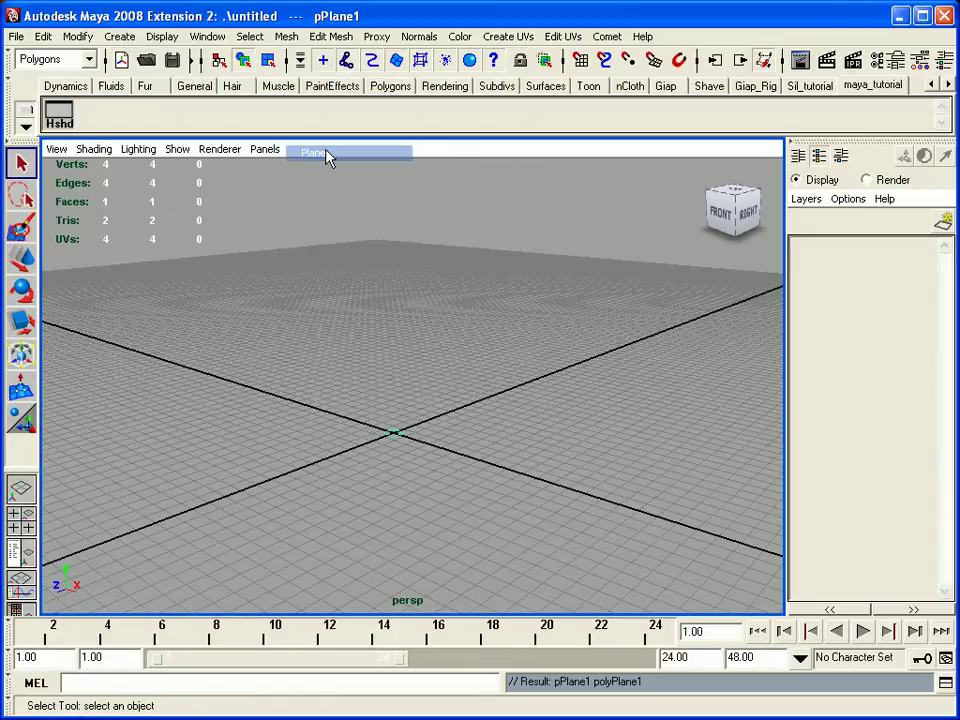
key(r)
drag(394, 435, 645, 437)
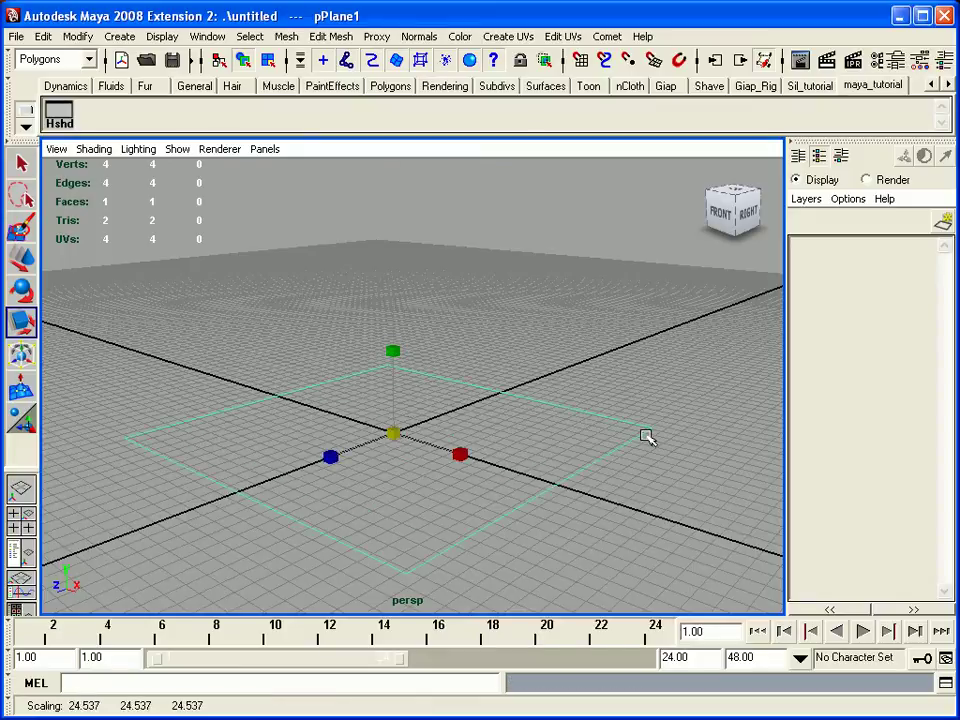
Hide the viewport grid and reselect the plane in smooth shaded display
click(177, 148)
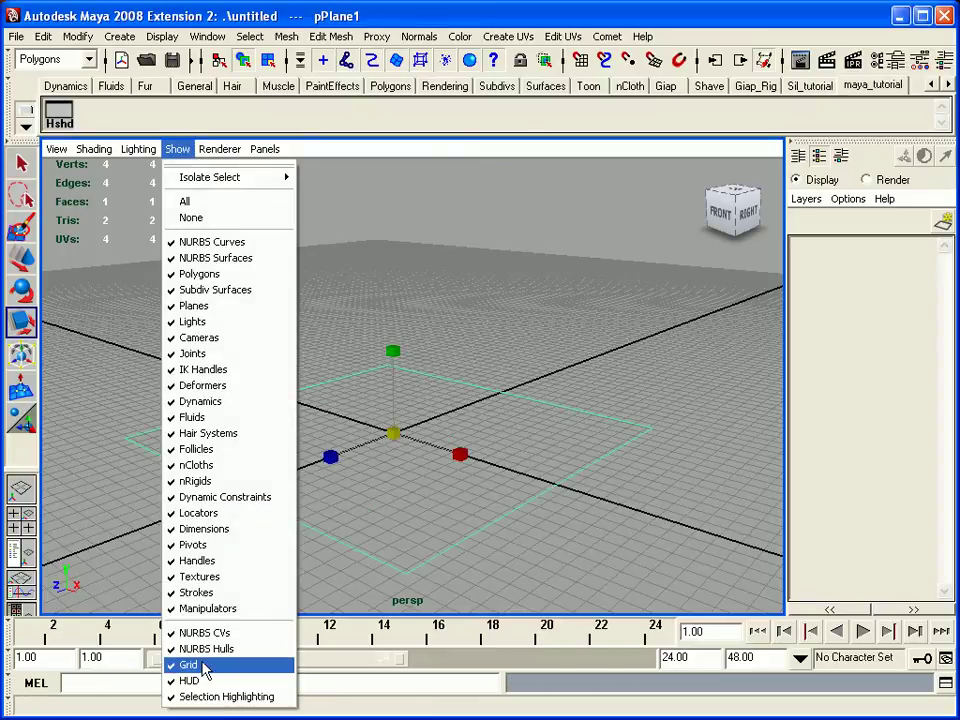
click(190, 664)
click(291, 317)
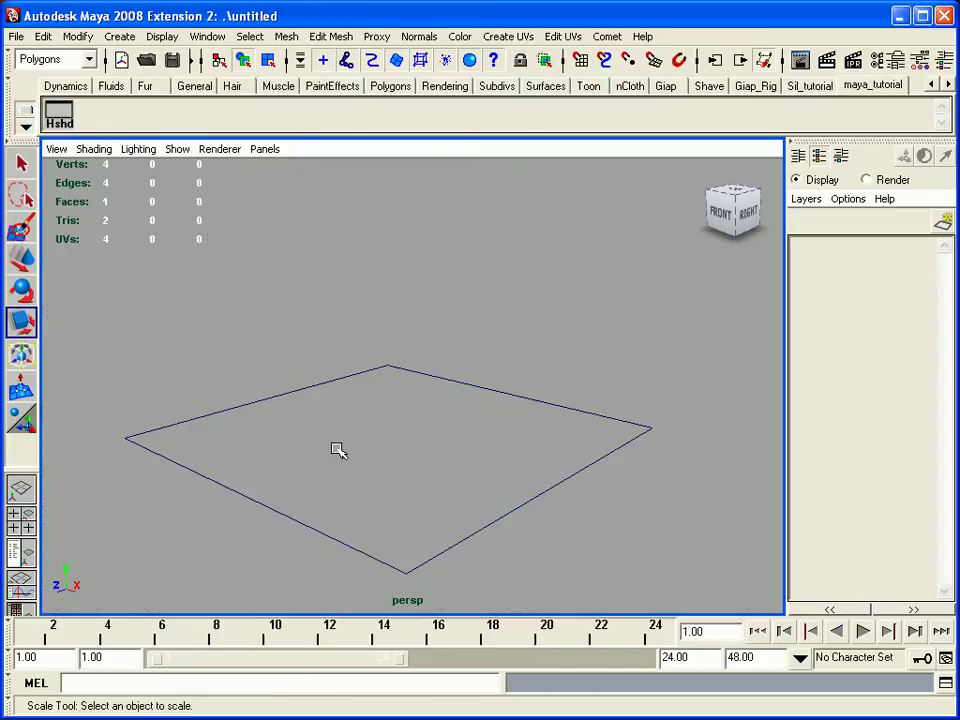
key(5)
click(380, 455)
Duplicate the plane and stand the copy upright with Rotate X 90
alt+drag(396, 456, 391, 480)
alt+middle_drag(391, 480, 369, 409)
alt+drag(366, 430, 411, 444)
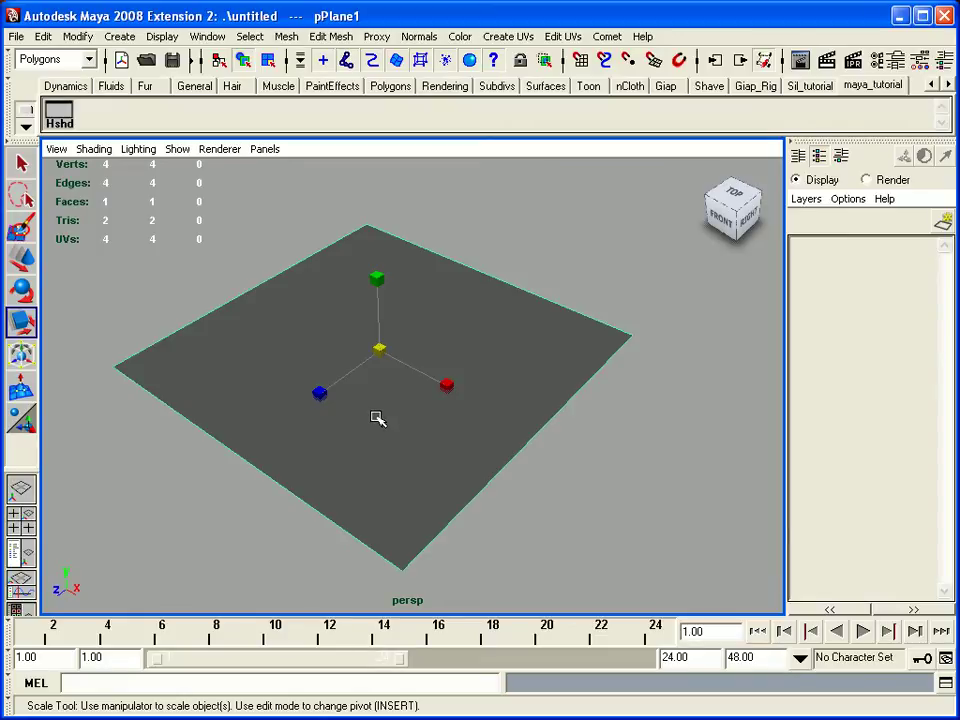
key(ctrl+d)
key(e)
drag(328, 347, 347, 289)
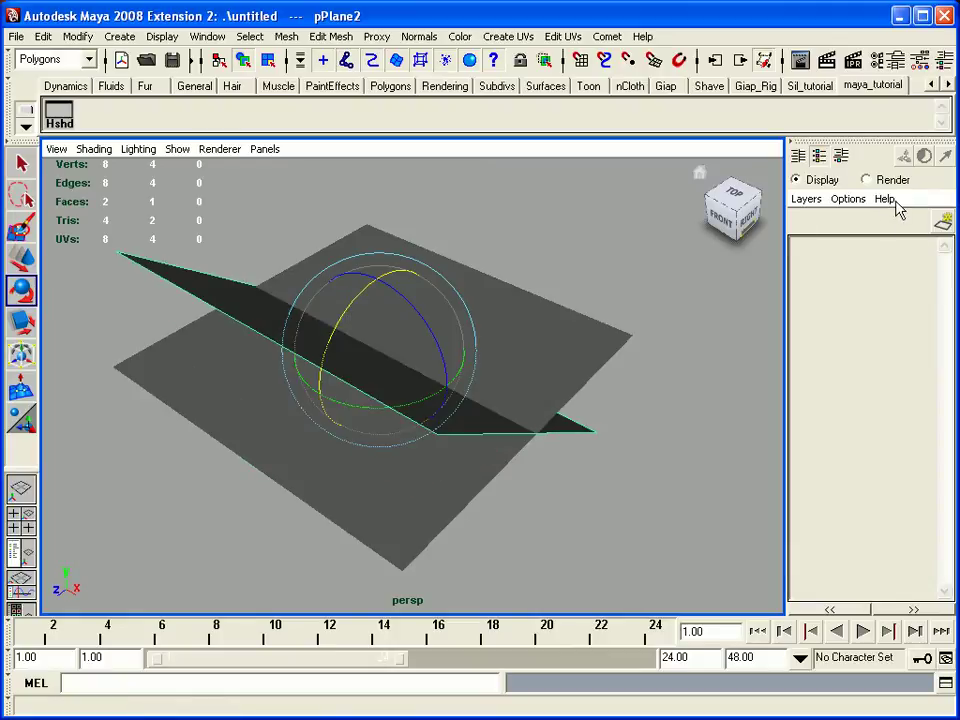
click(842, 157)
double_click(903, 259)
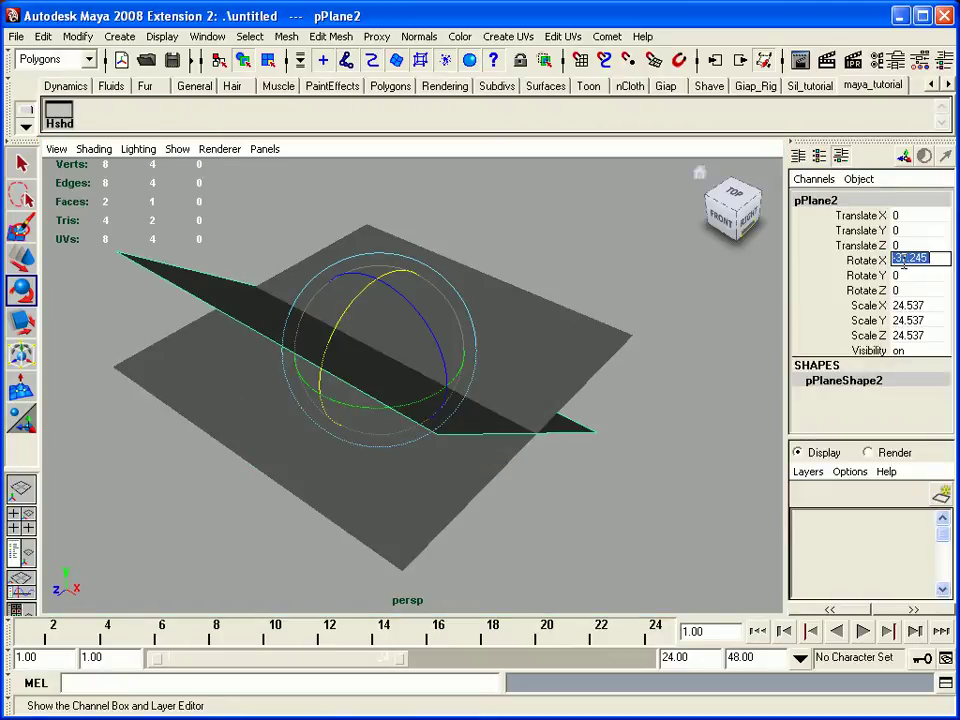
text(90)
key(Return)
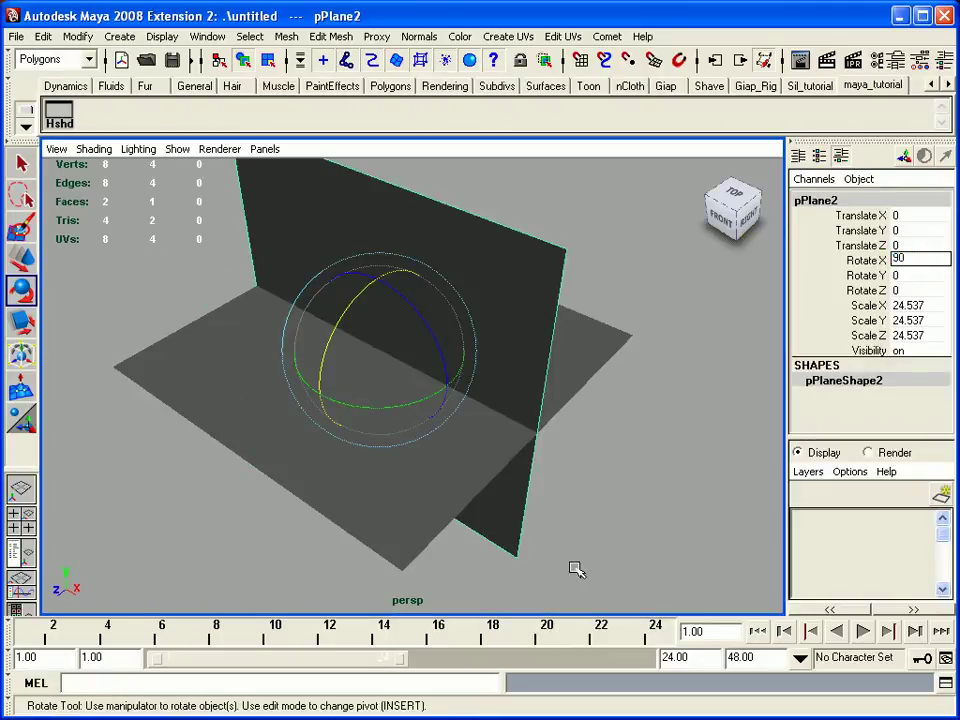
Push the upright plane back along Z and lower the flat plane along Y
key(w)
drag(335, 381, 439, 392)
click(439, 392)
drag(392, 313, 289, 341)
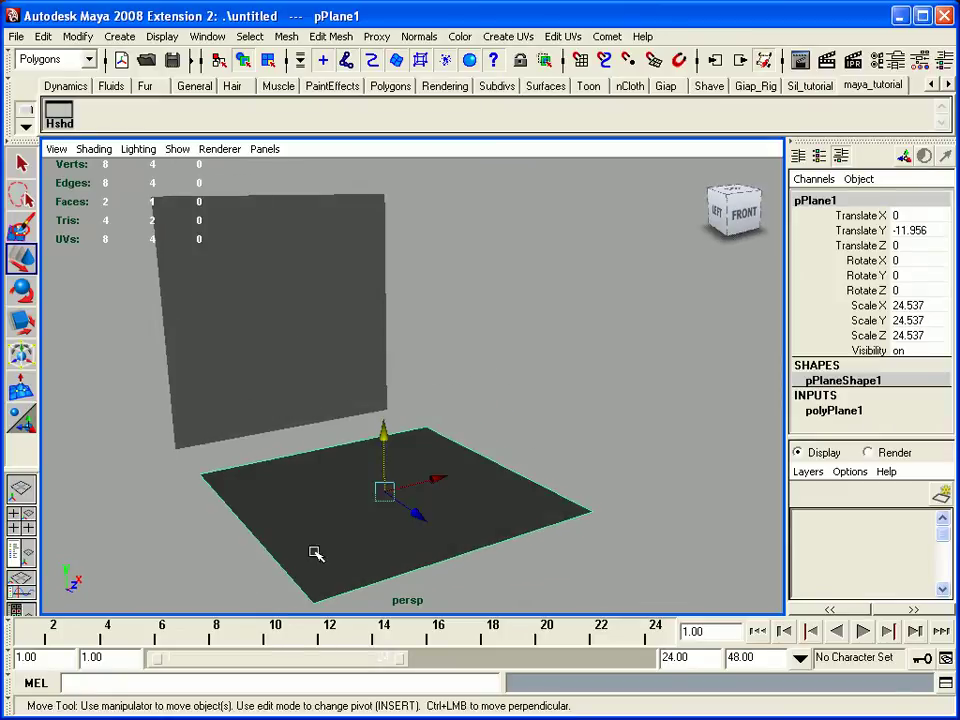
Create a new Lambert material in Hypershade and rename it imagePlane
click(60, 120)
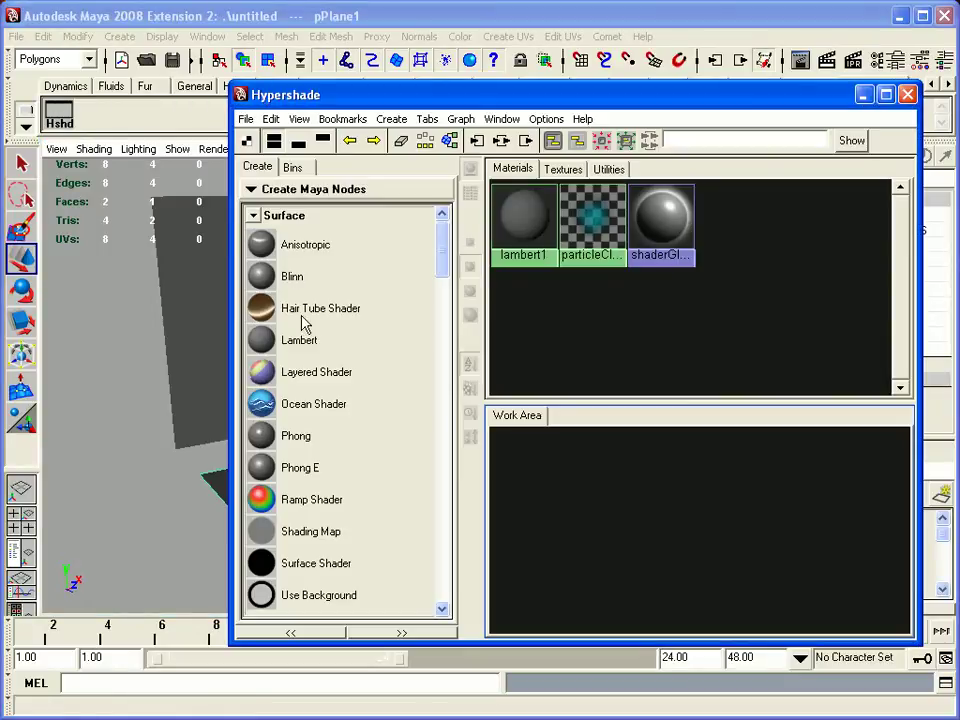
click(259, 343)
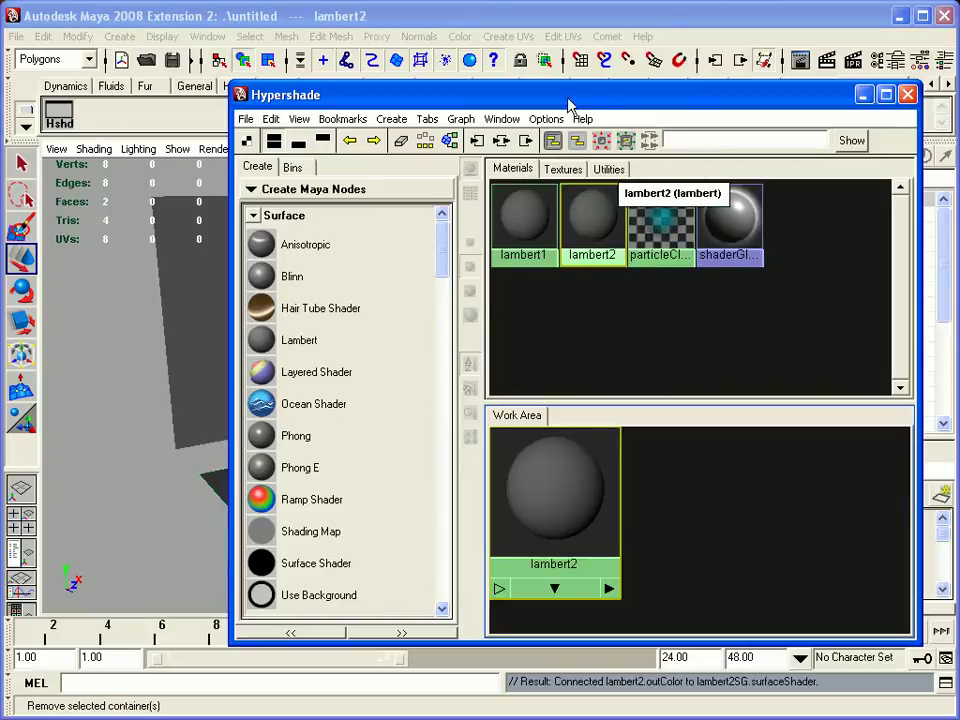
double_click(594, 212)
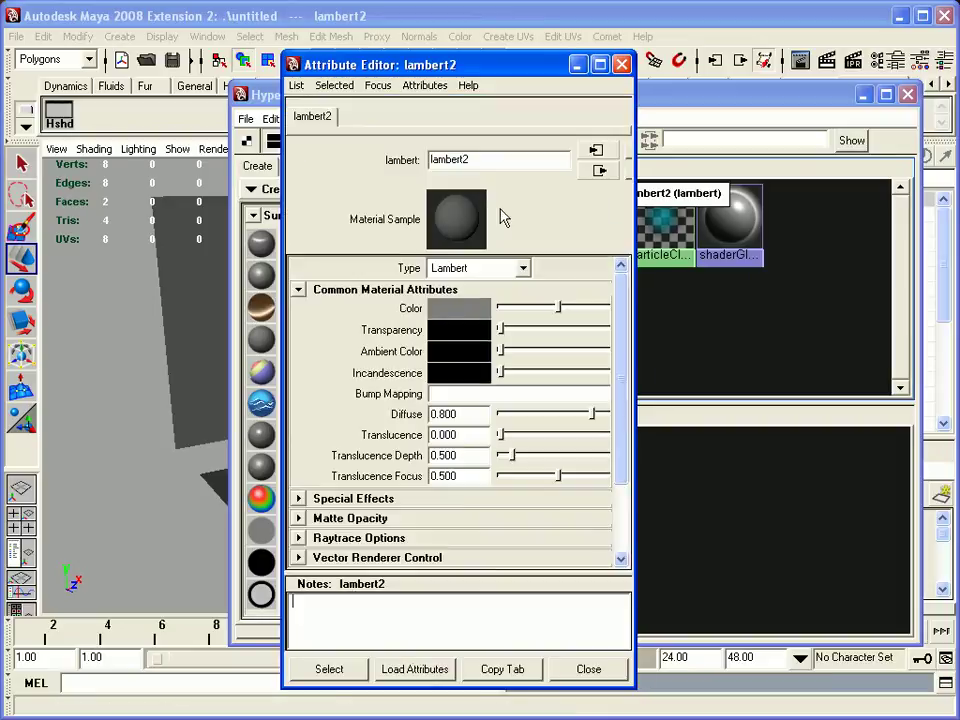
drag(497, 163, 363, 163)
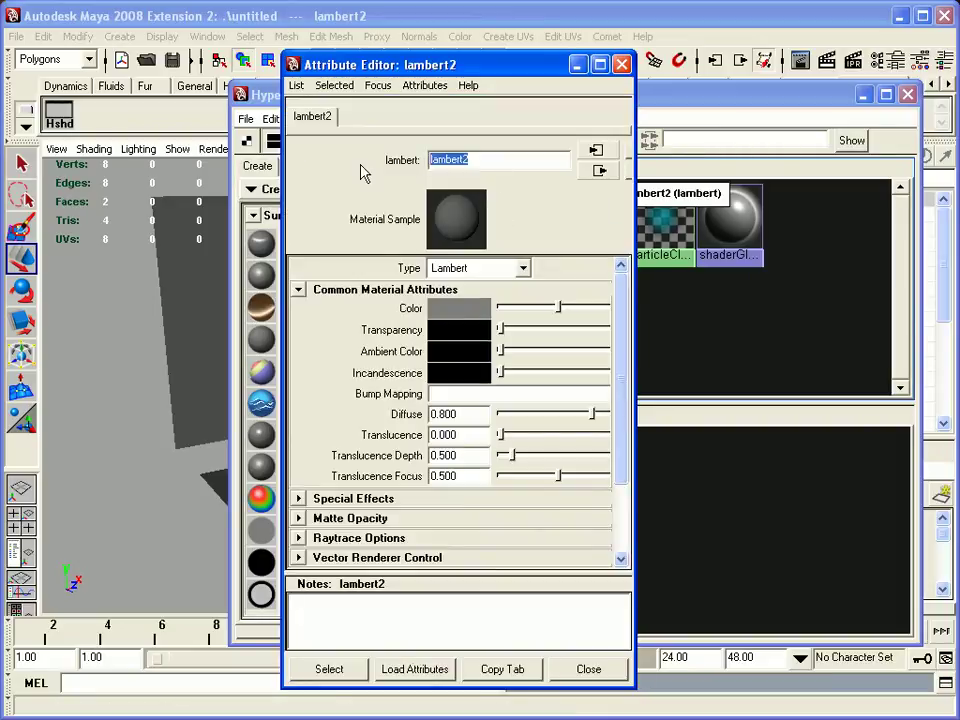
text(l)
text(magePlan)
text(e)
key(Return)
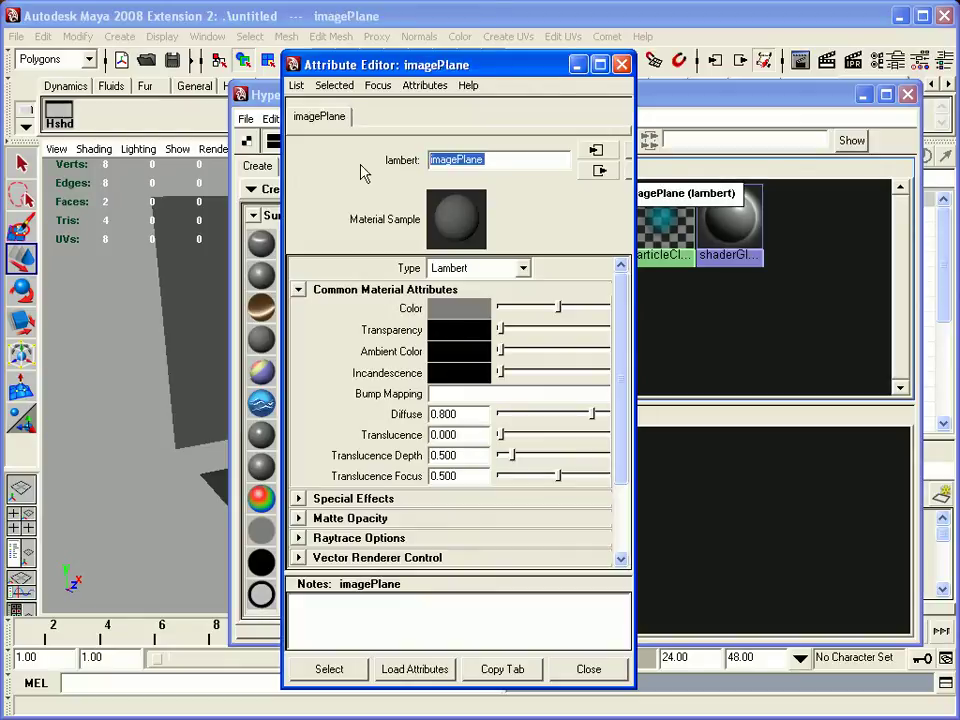
click(590, 669)
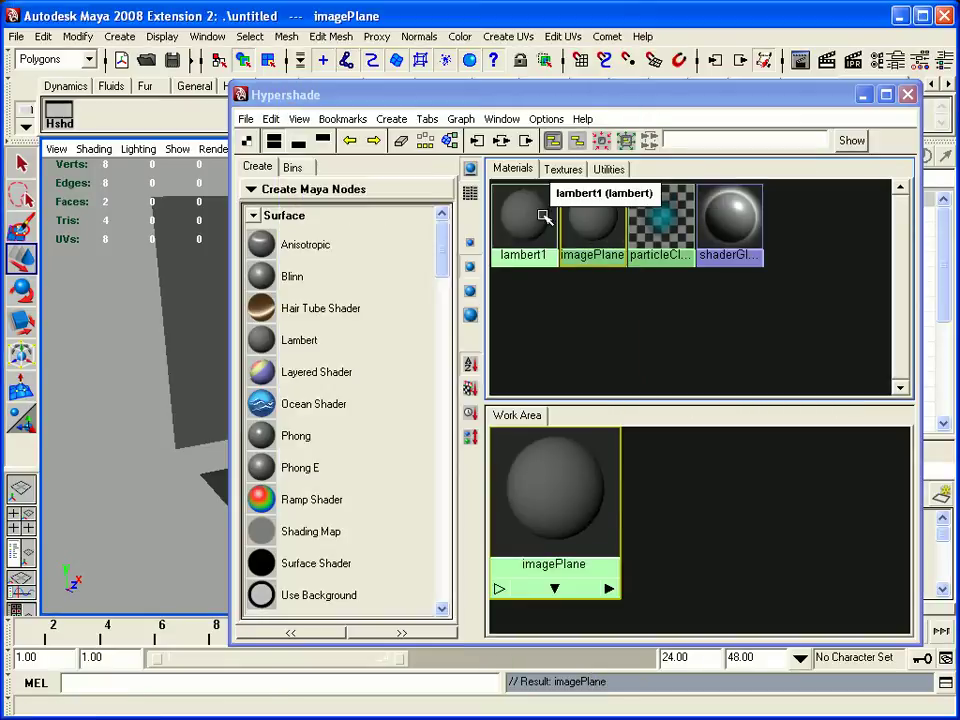
Drag the imagePlane material onto the upright plane pPlane2
drag(430, 92, 554, 92)
middle_drag(694, 244, 272, 317)
click(279, 315)
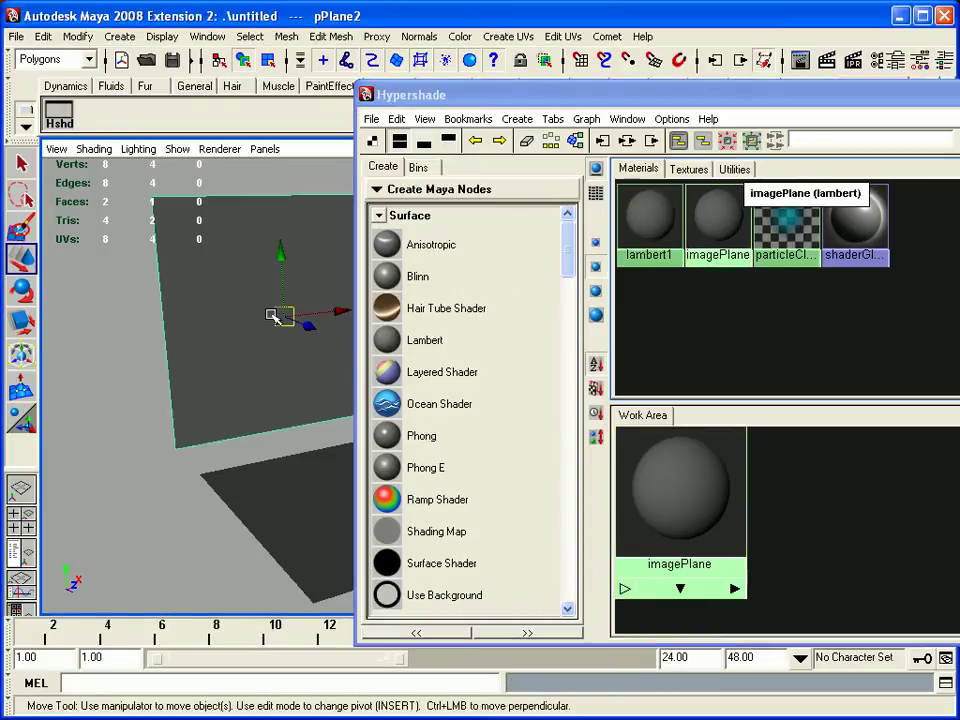
Map a File texture using the palm image from the Sil Musashi folder into imagePlane's Color
double_click(718, 226)
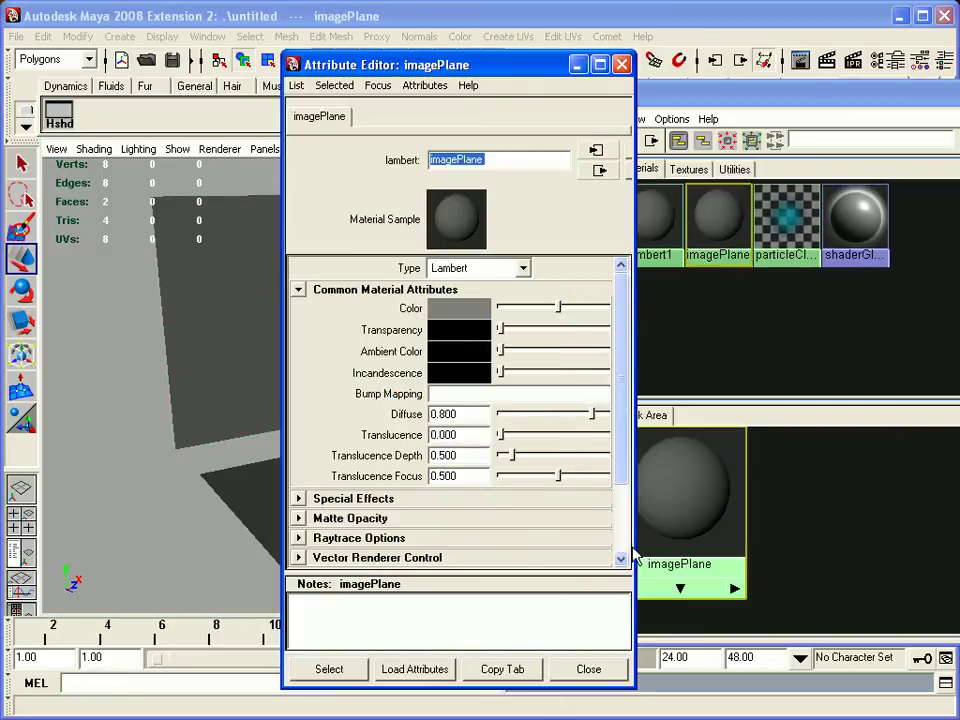
drag(636, 540, 680, 540)
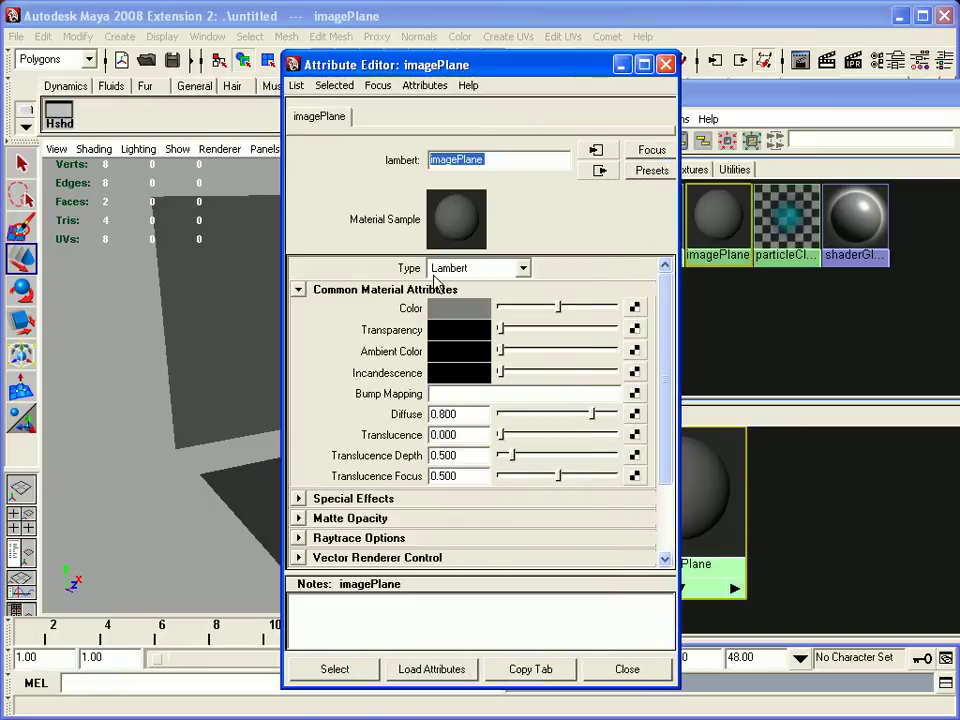
click(634, 309)
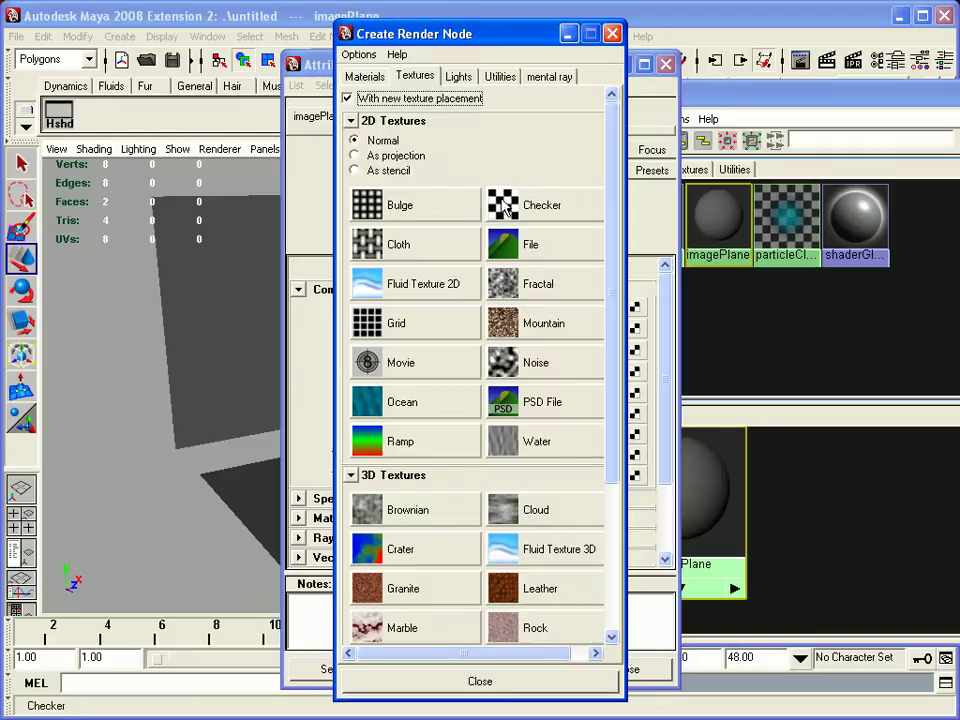
click(534, 252)
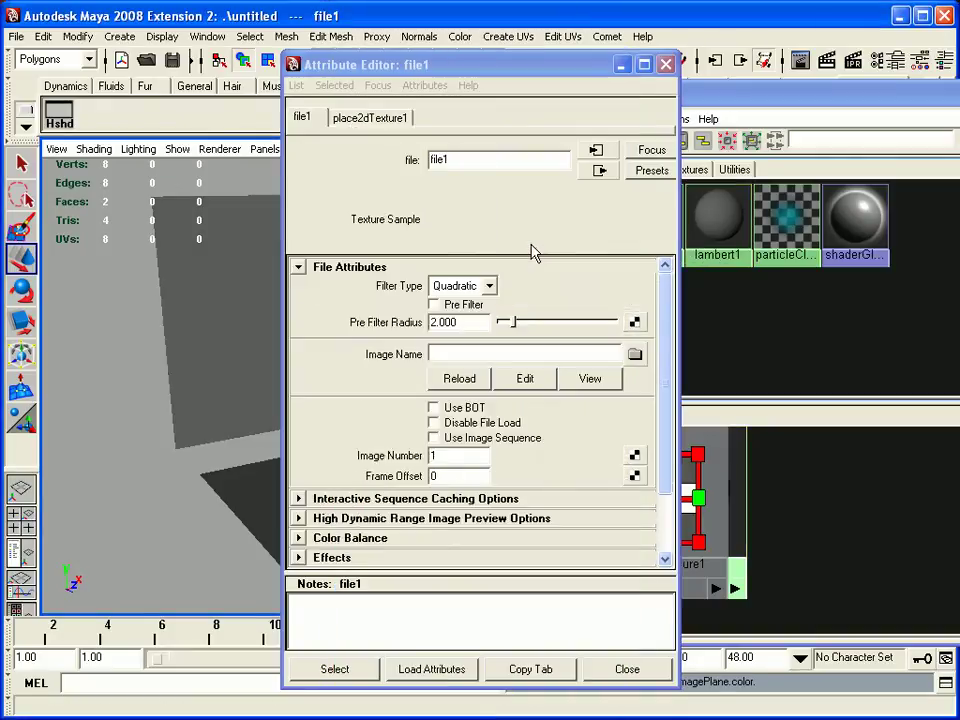
click(635, 354)
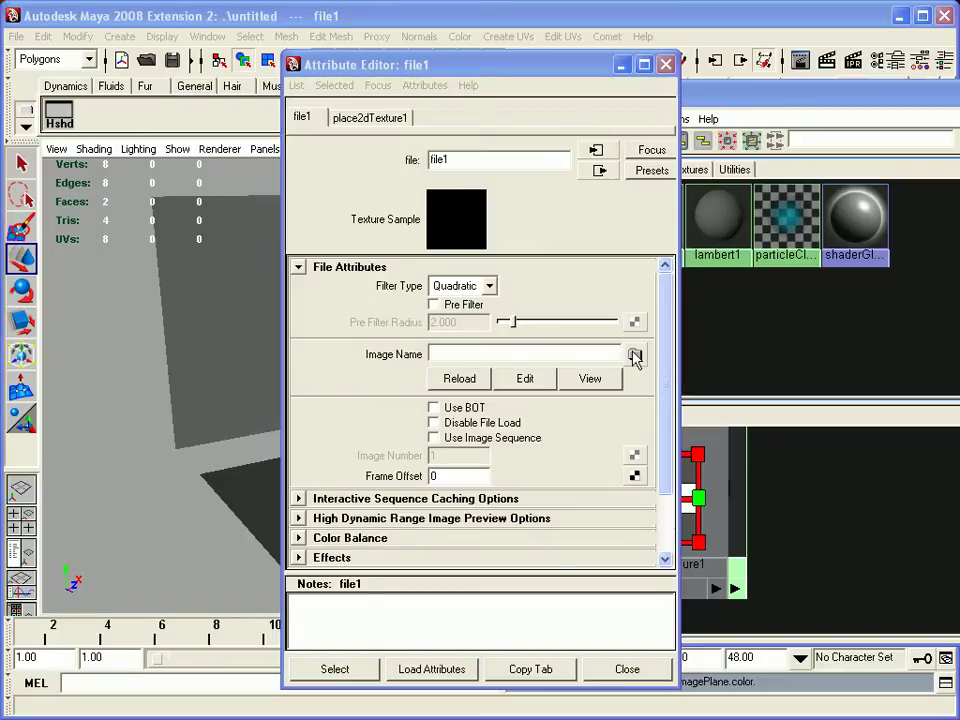
click(548, 224)
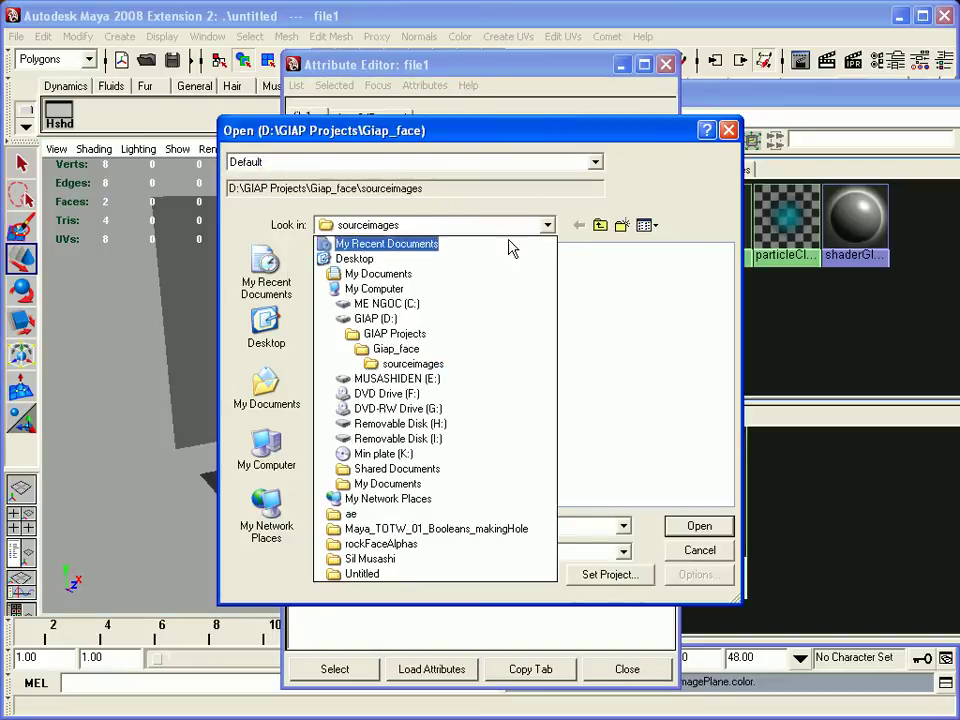
click(388, 560)
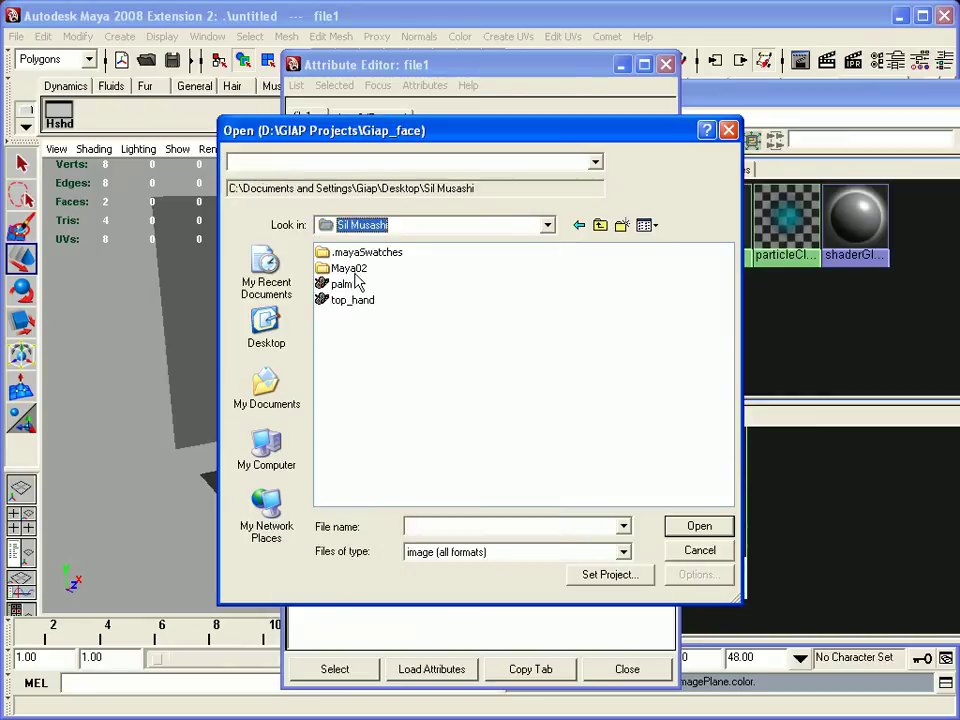
click(648, 225)
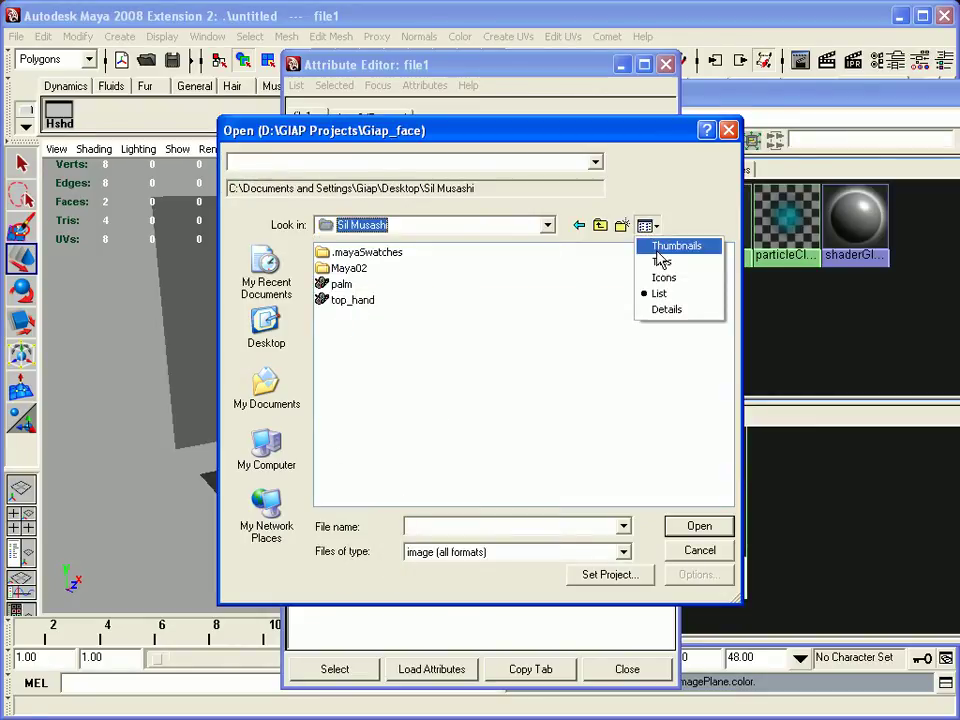
click(658, 248)
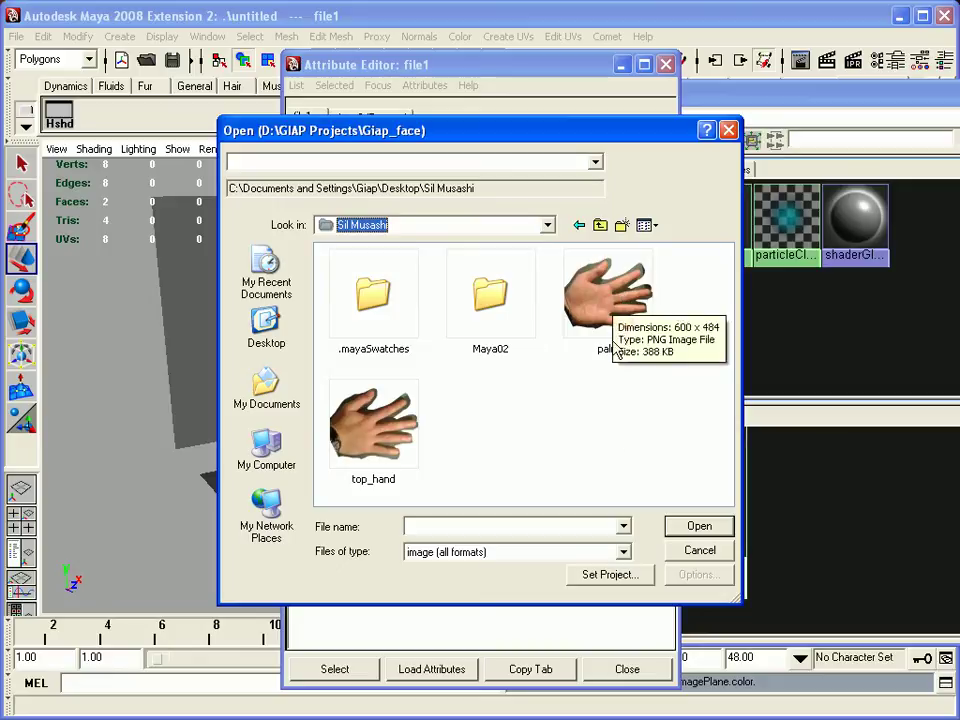
double_click(612, 305)
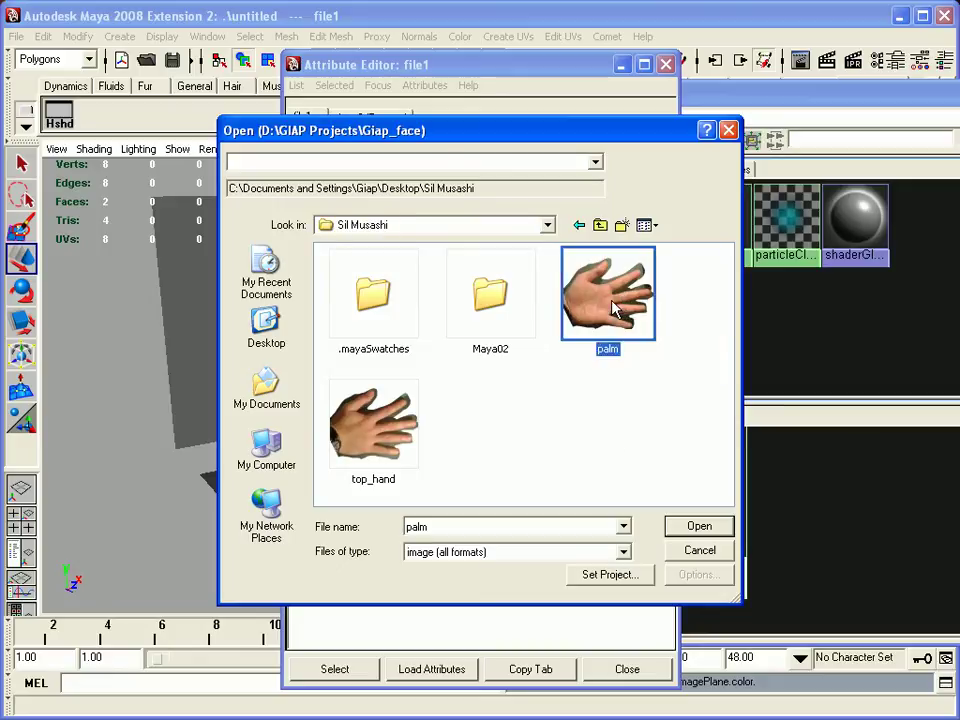
Reapply imagePlane to the upright plane and switch the viewport to textured display
click(610, 669)
click(336, 354)
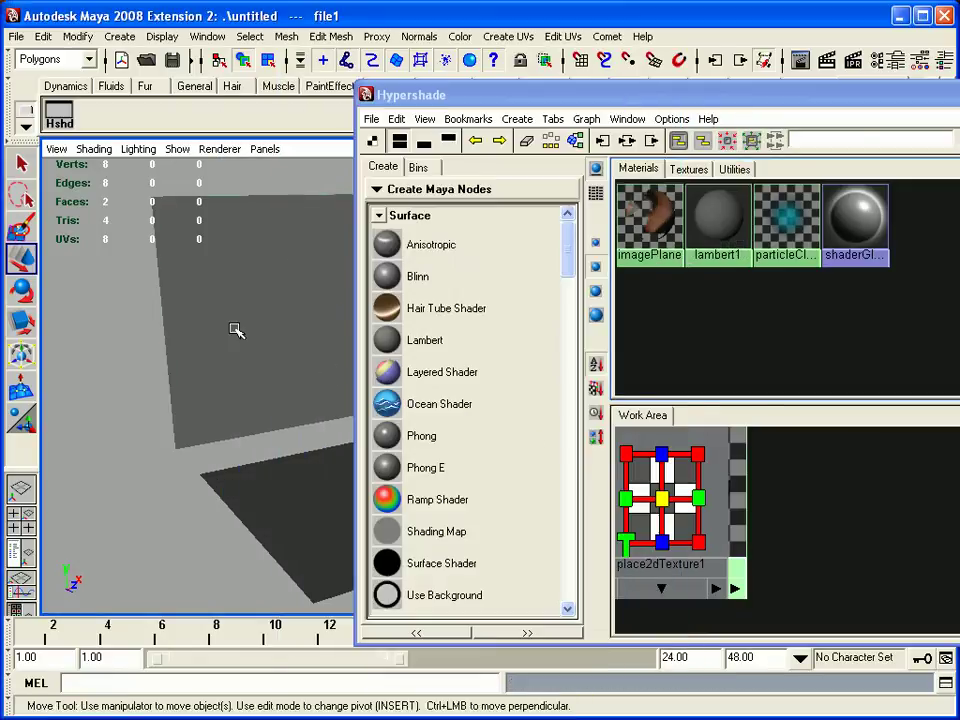
middle_drag(637, 244, 253, 257)
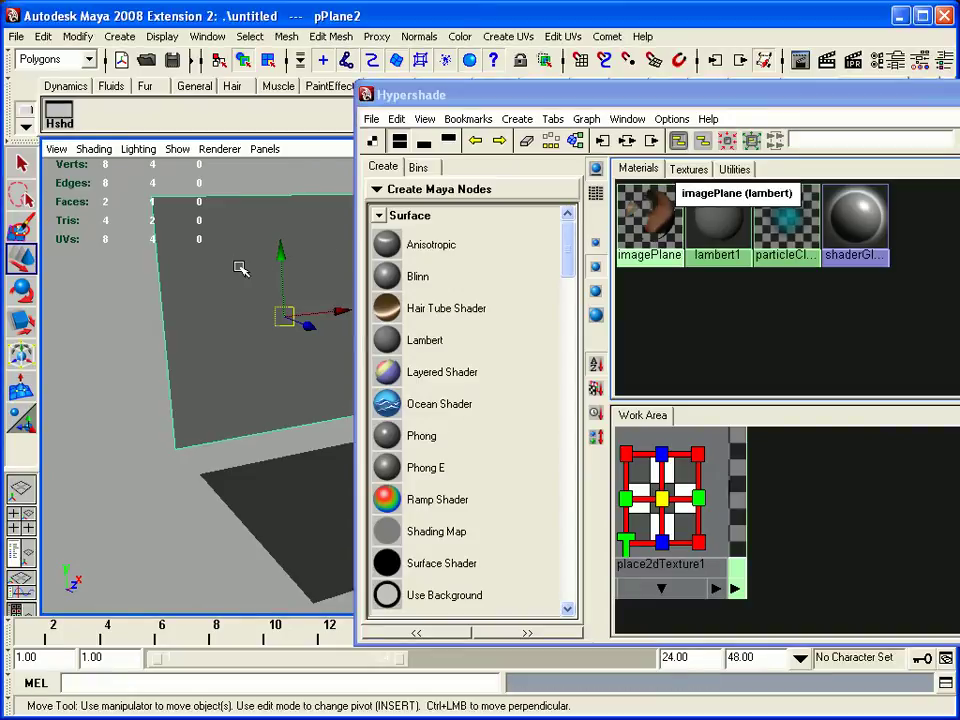
key(6)
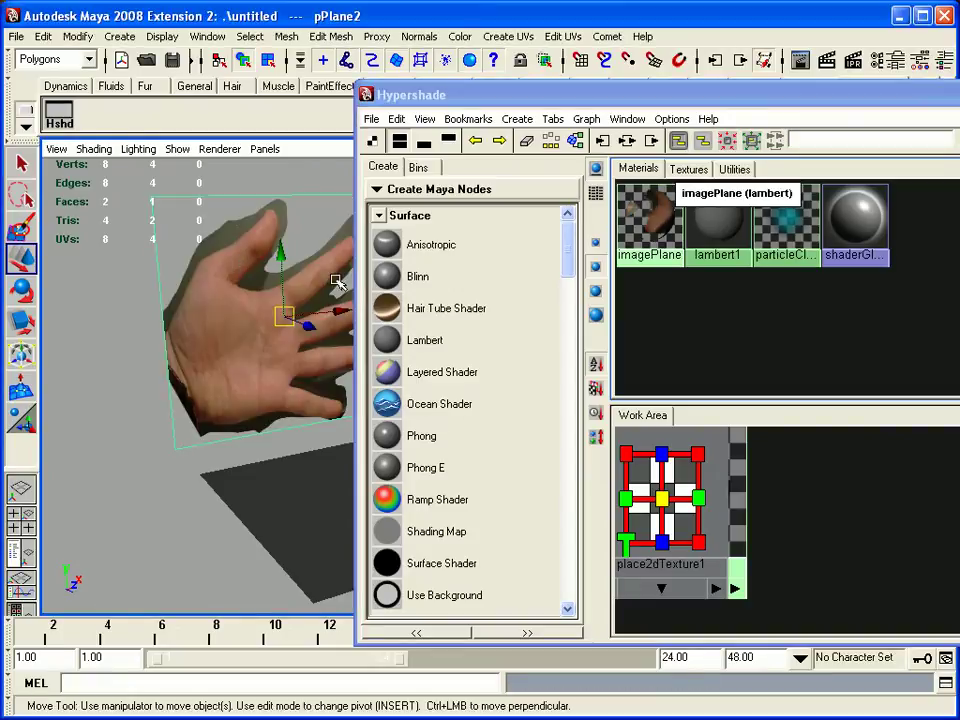
Create a new Lambert material and rename it topHand
click(410, 340)
double_click(790, 235)
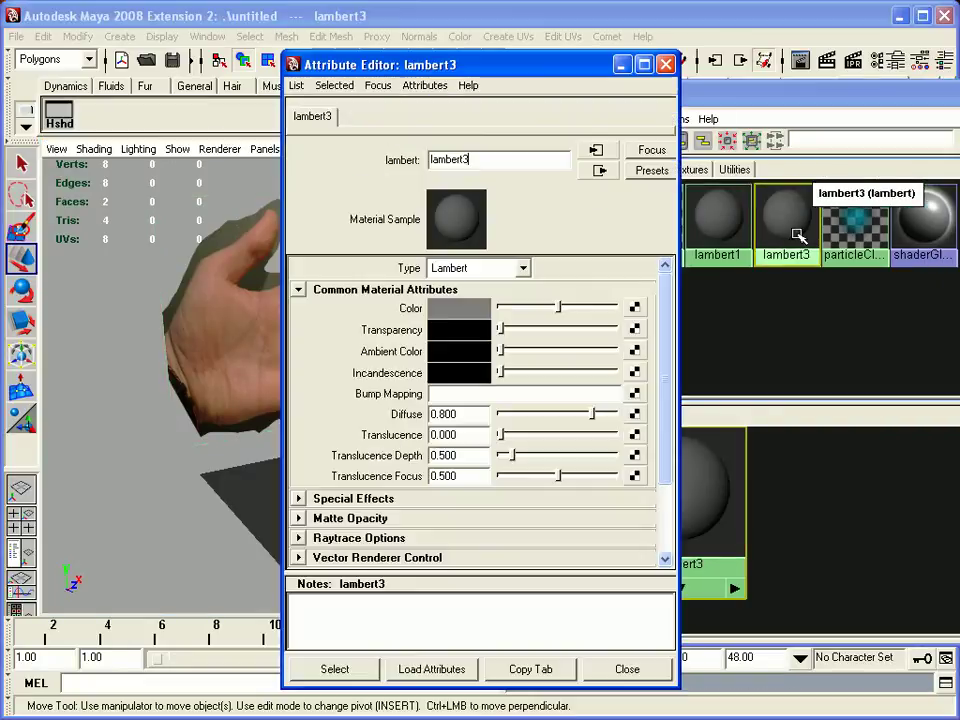
double_click(483, 157)
text(topHand)
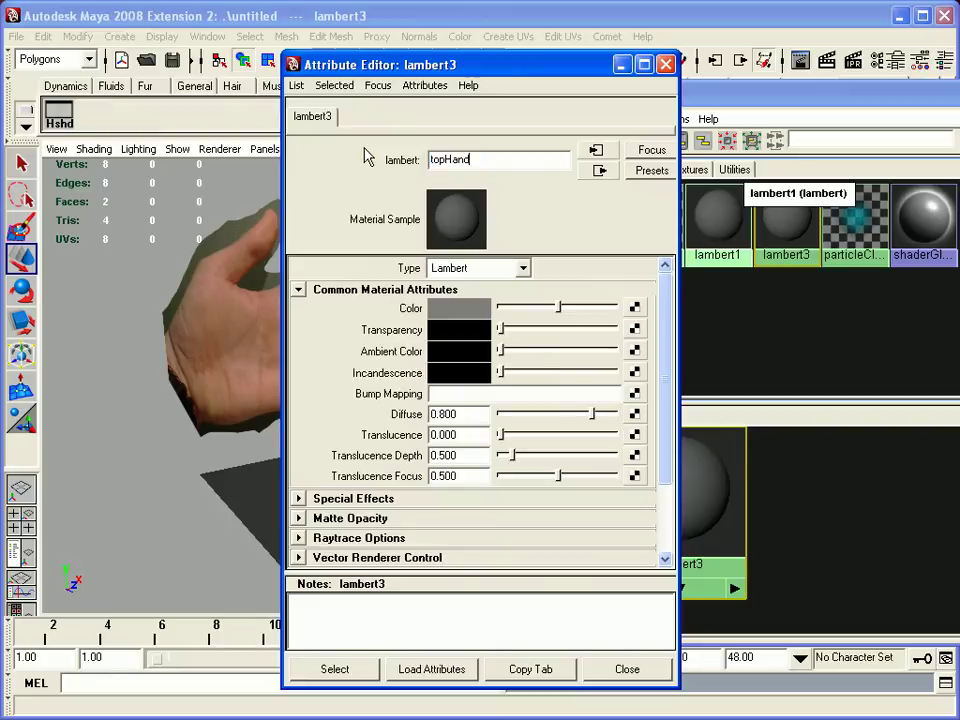
key(Return)
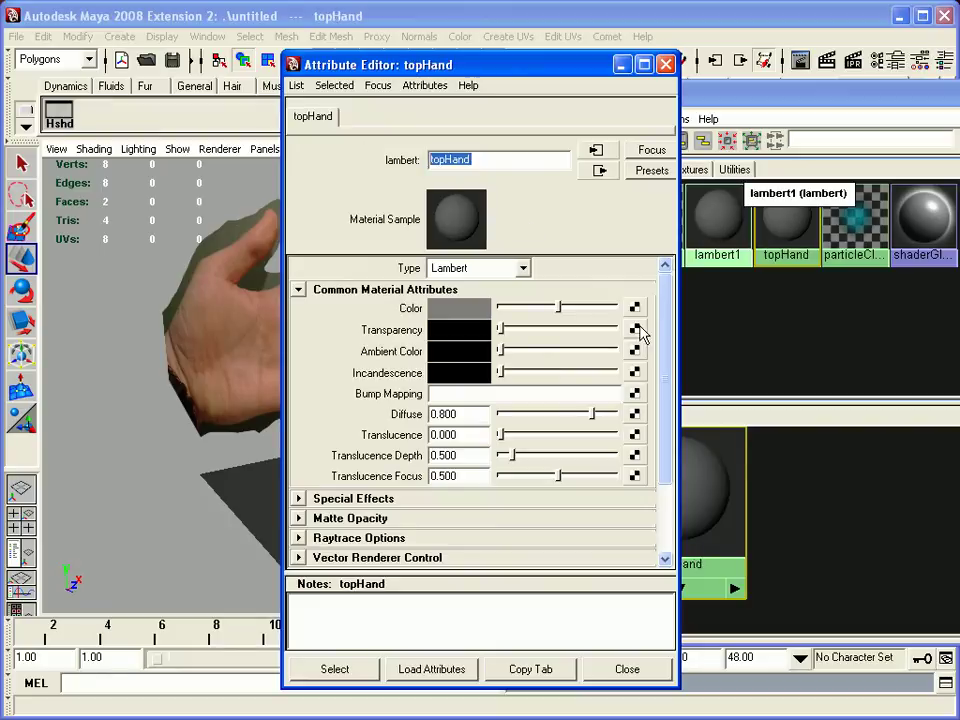
Map the topHand Color to a File texture loading the top_hand image
click(634, 310)
click(509, 250)
click(635, 355)
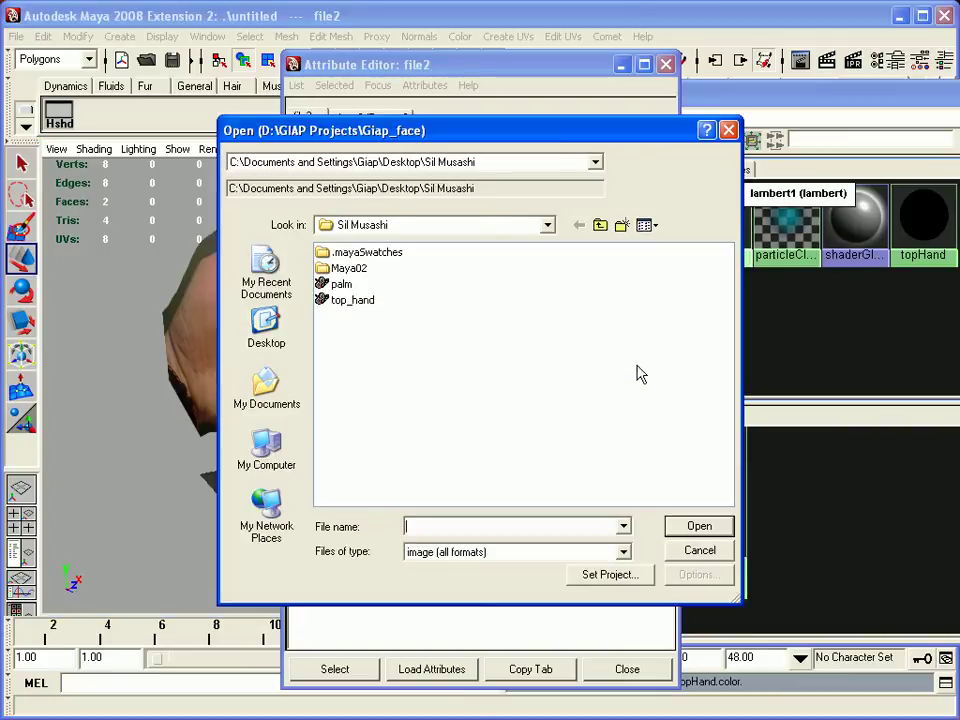
click(645, 225)
click(662, 246)
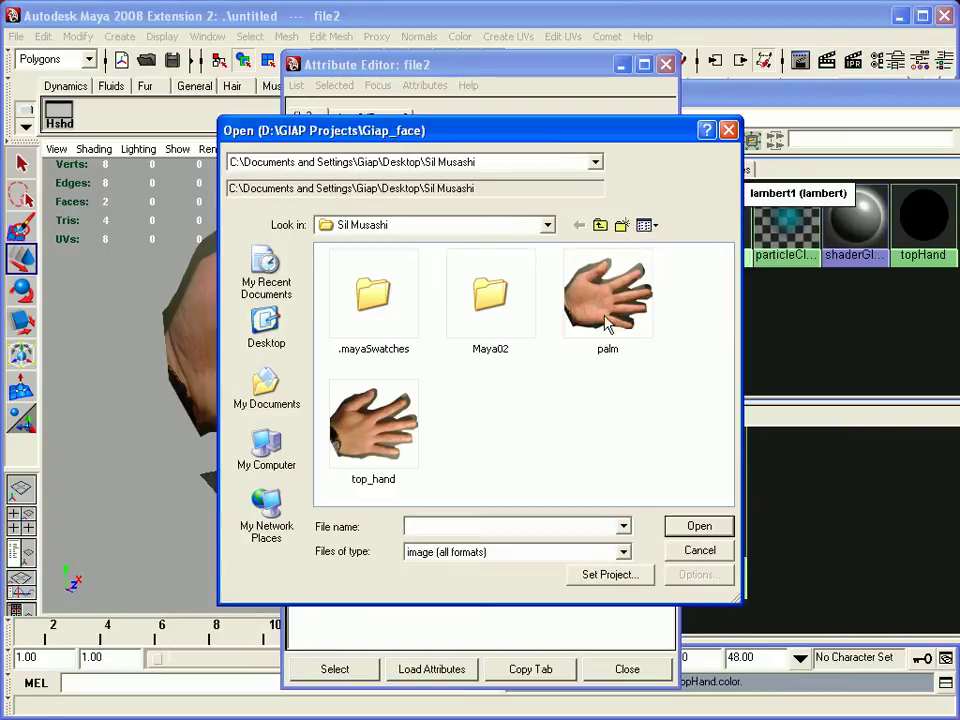
click(370, 430)
click(703, 525)
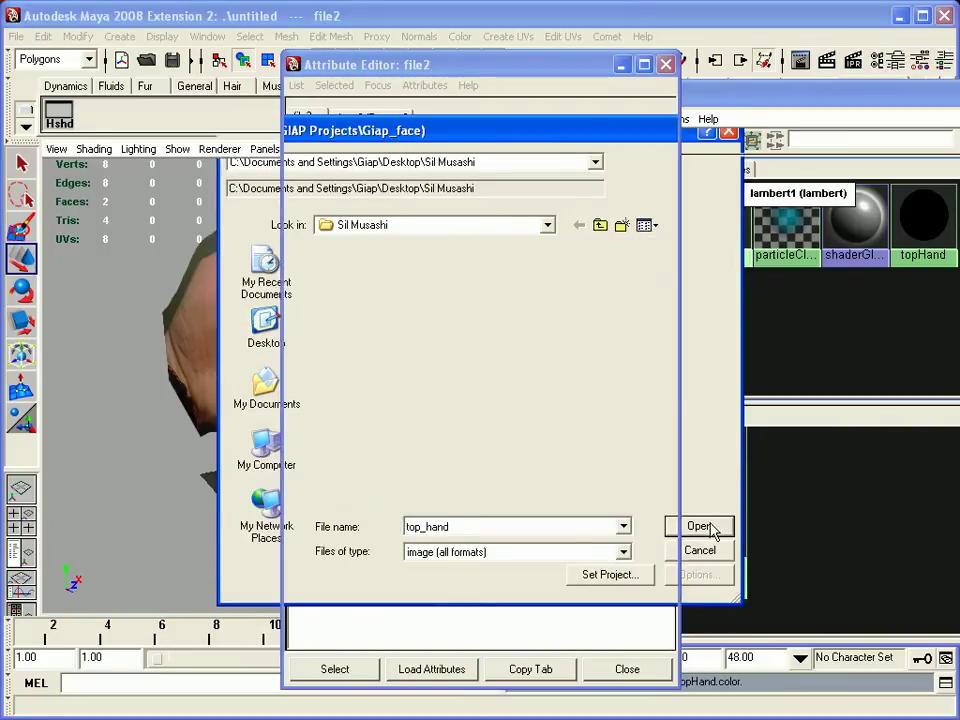
Apply the topHand material to pPlane1
click(625, 669)
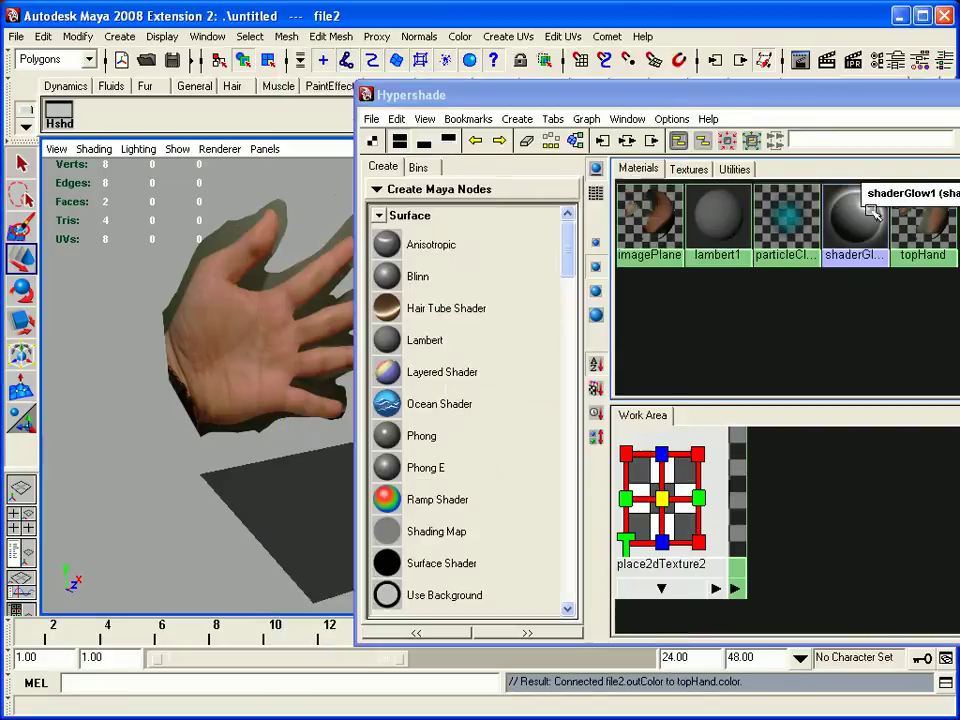
middle_drag(928, 233, 335, 473)
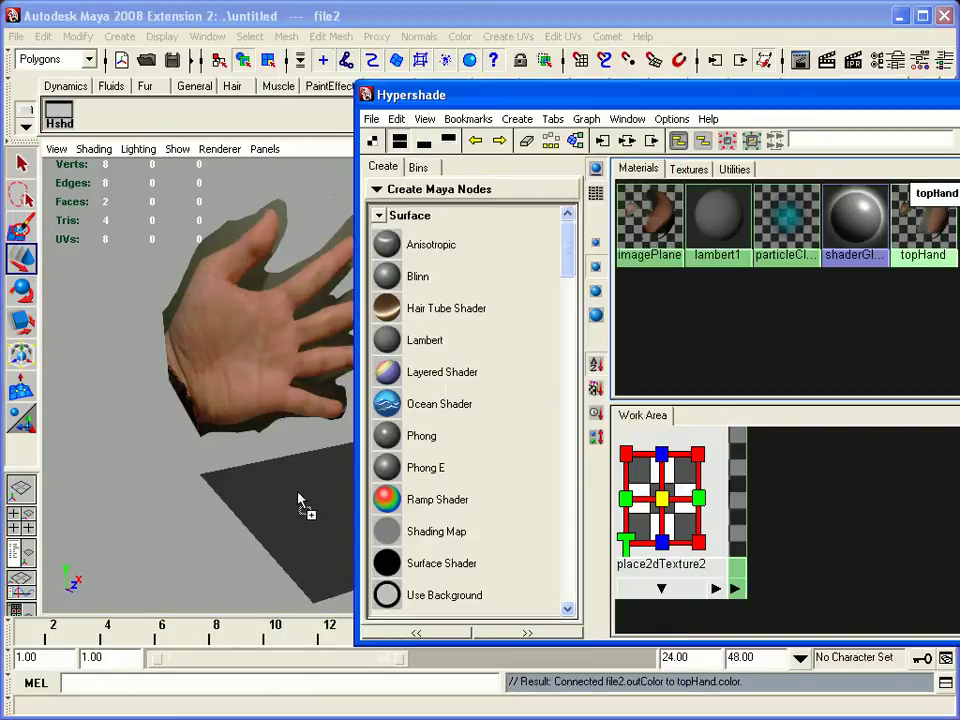
middle_drag(285, 515, 285, 510)
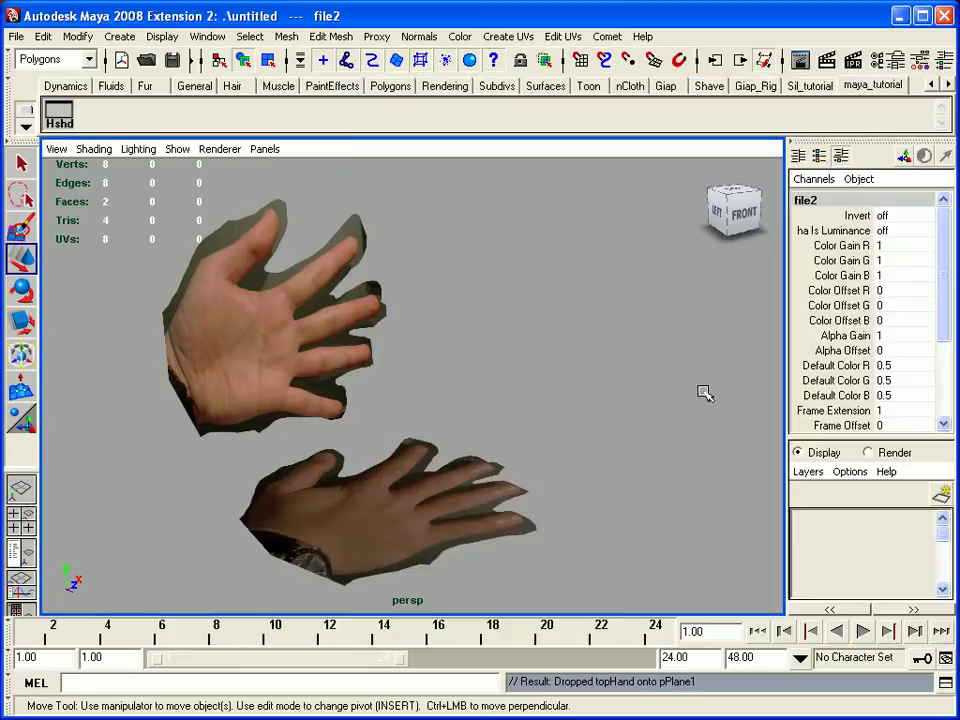
click(549, 407)
Move pPlane1 down to Y -21.546 and pPlane2 along Z to -42.596
alt+drag(549, 407, 378, 480)
click(321, 407)
drag(358, 364, 360, 428)
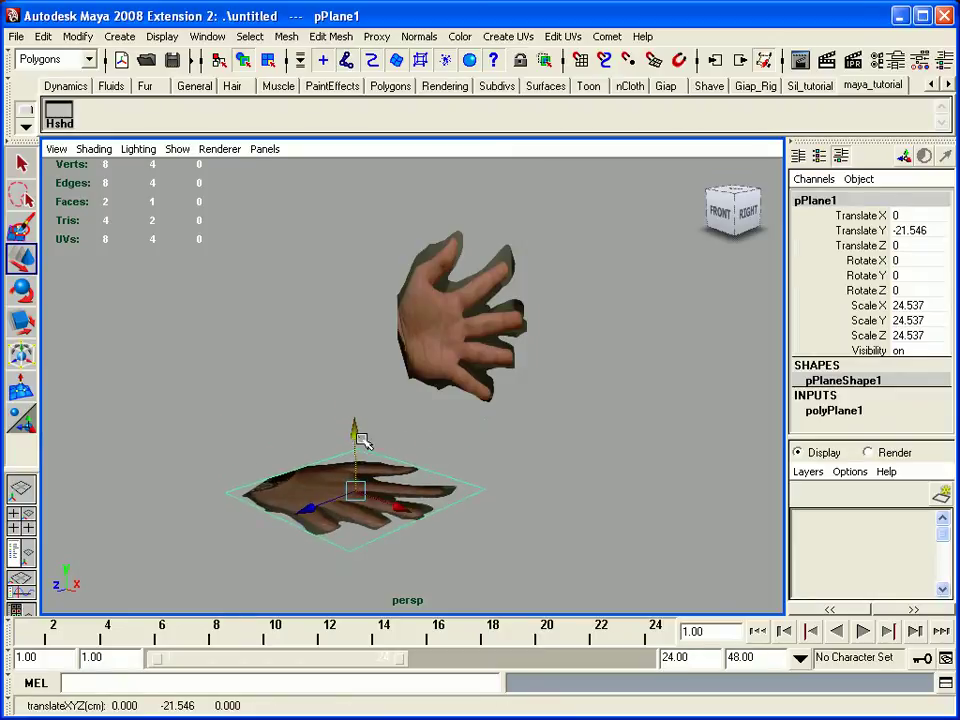
click(466, 299)
drag(413, 321, 505, 304)
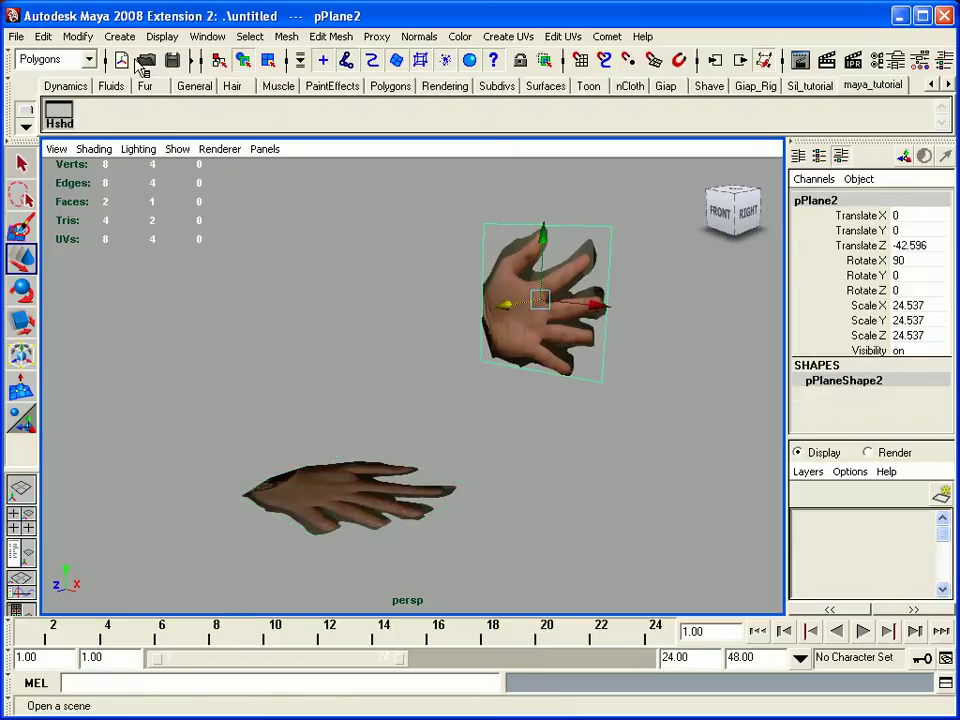
click(118, 40)
Create a polygon sphere and scale it uniformly to 5.713
mouse_move(180, 81)
click(316, 91)
alt+drag(470, 350, 435, 354)
key(w)
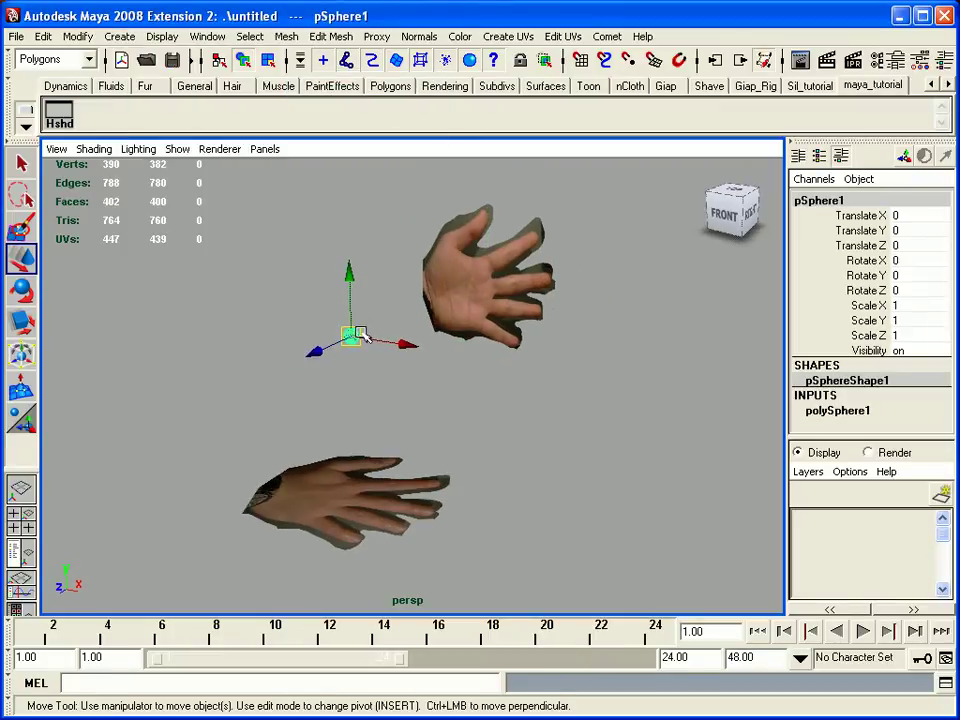
key(r)
drag(352, 336, 465, 467)
Check the sphere in the top and front views, showing the front view in wireframe
key(space)
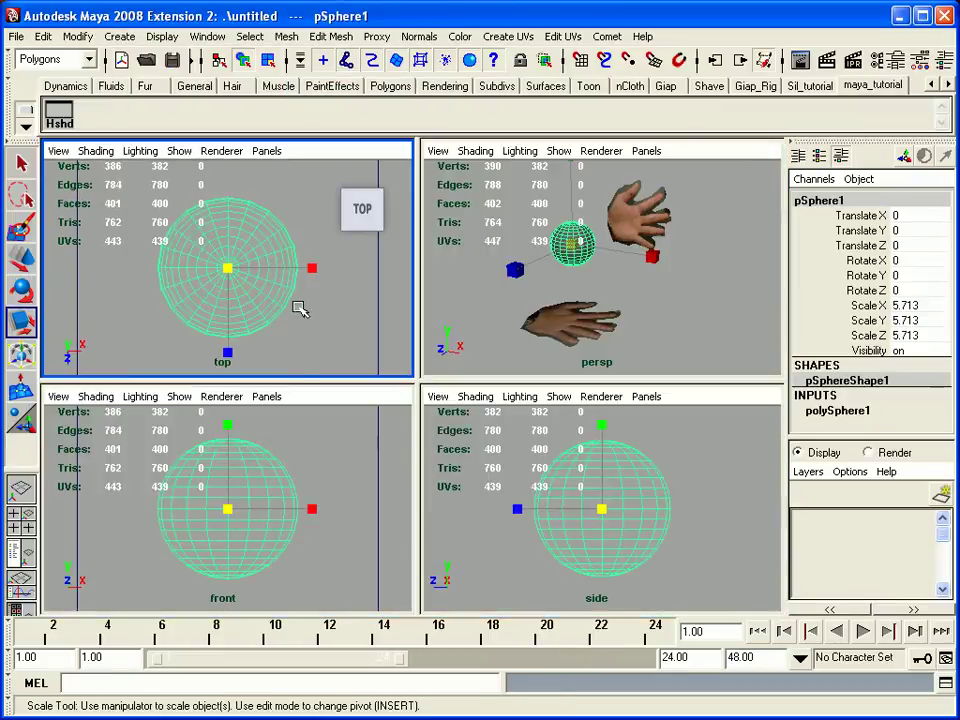
key(space)
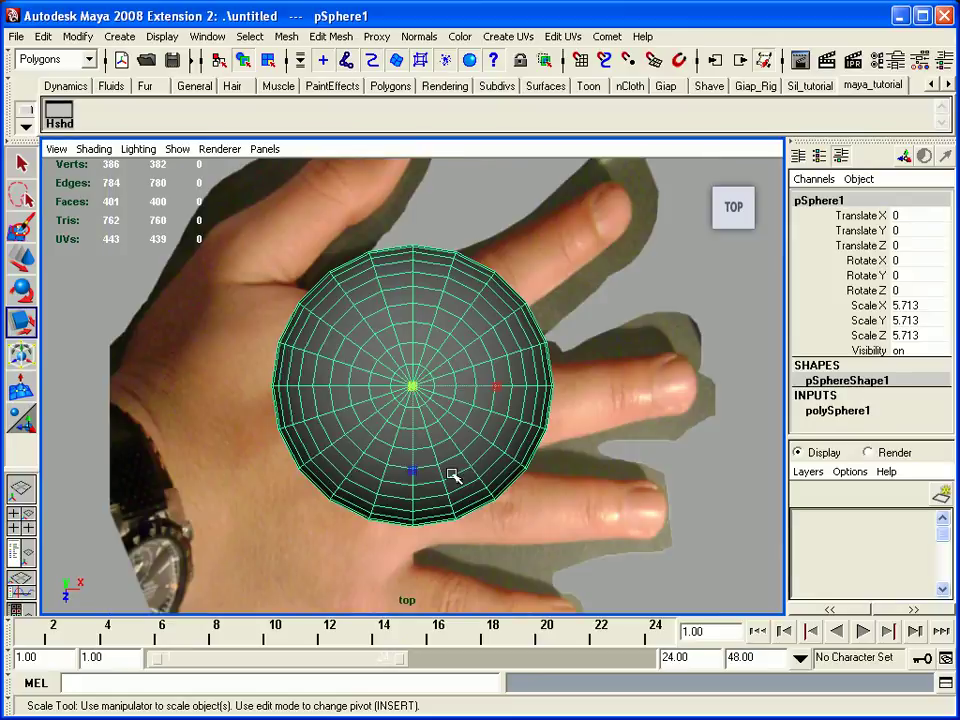
alt+right_drag(493, 422, 422, 349)
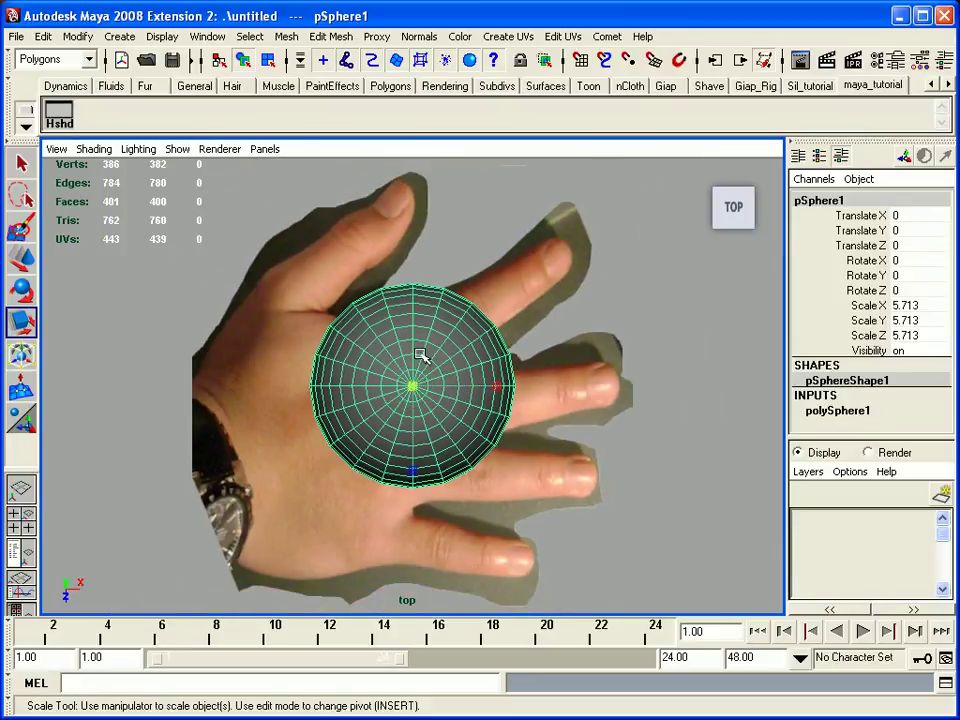
key(space)
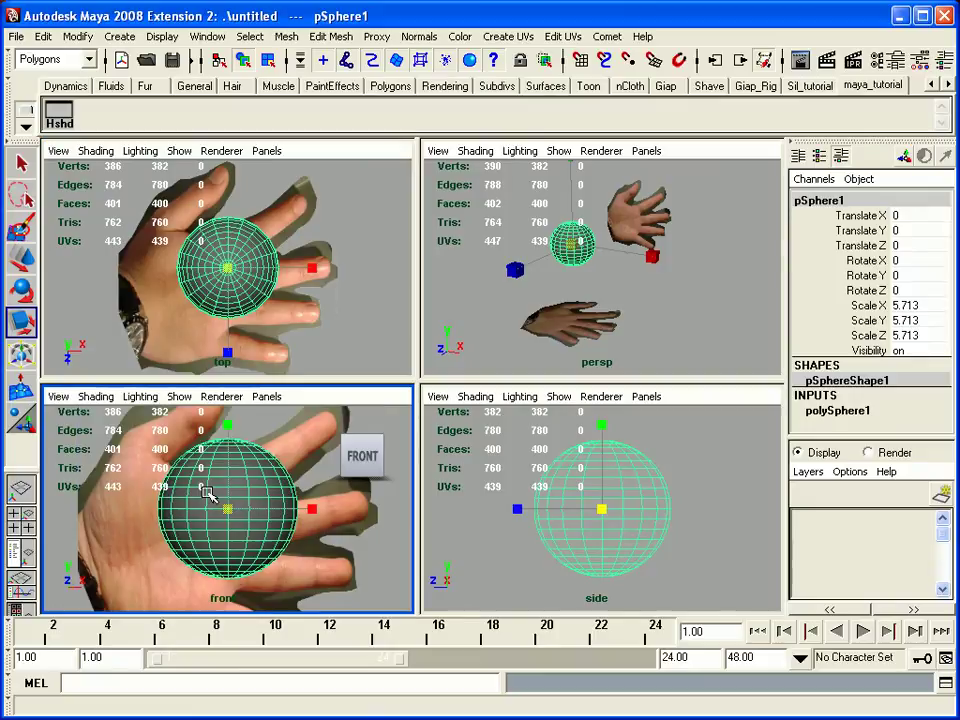
key(space)
alt+right_drag(563, 484, 470, 420)
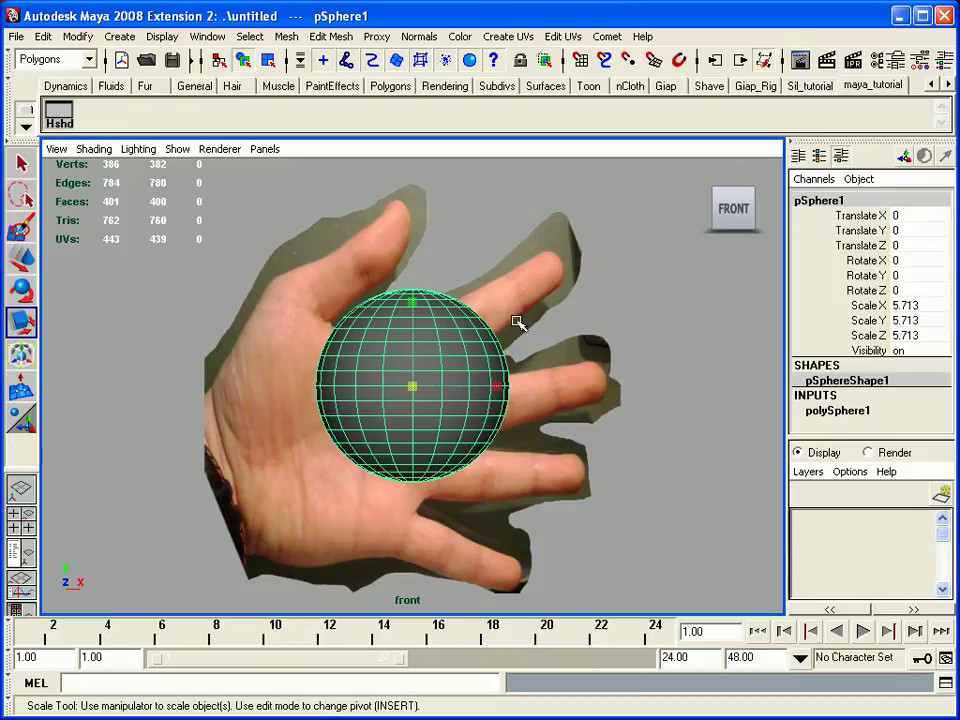
key(4)
key(4)
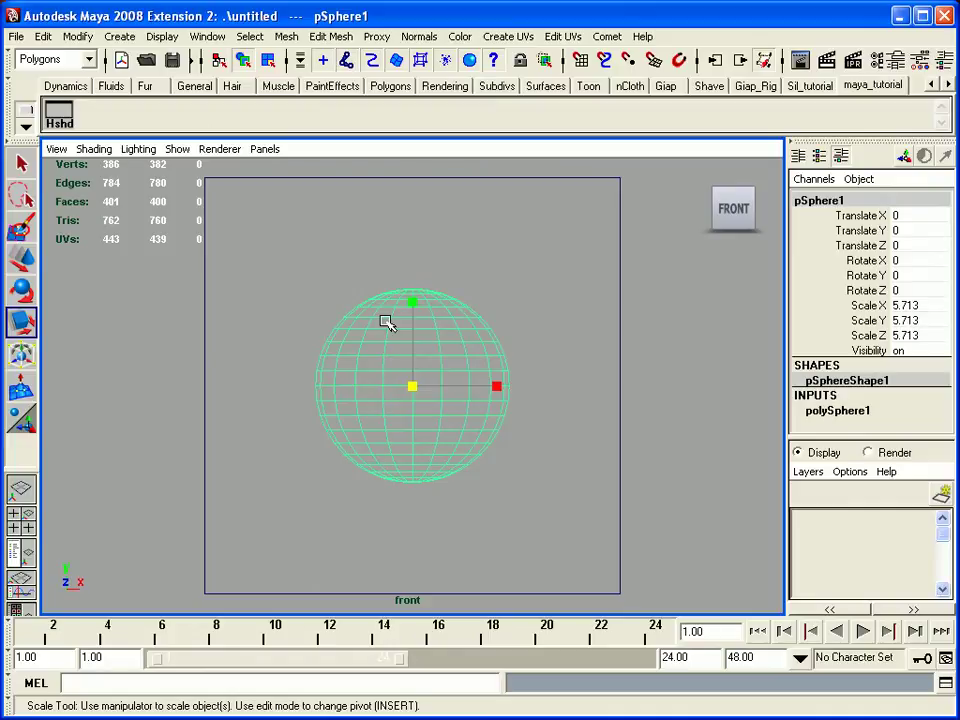
key(space)
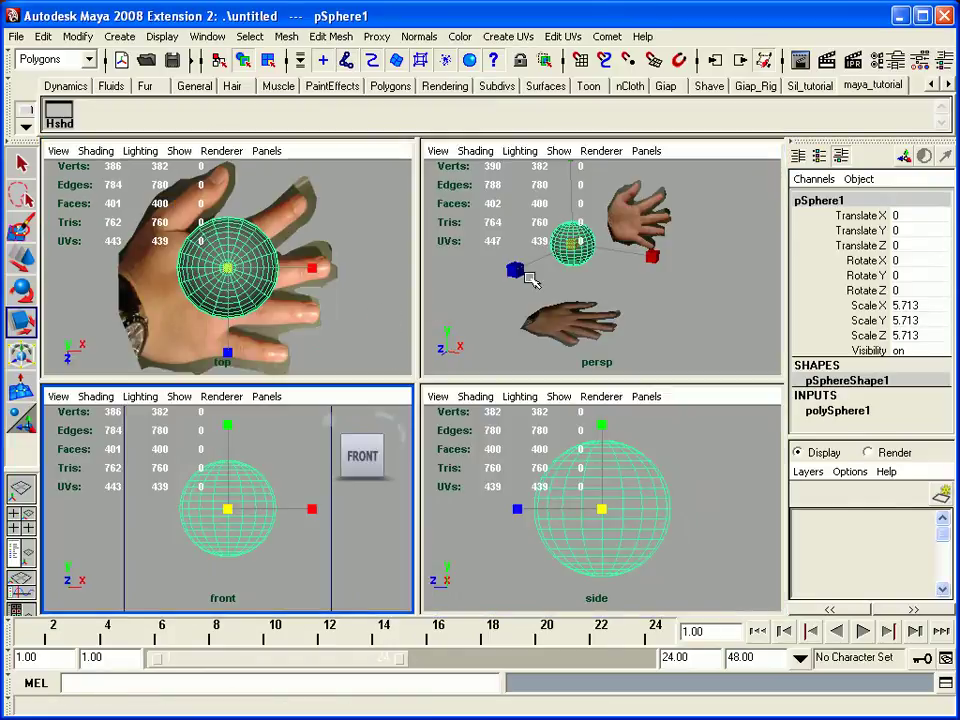
key(space)
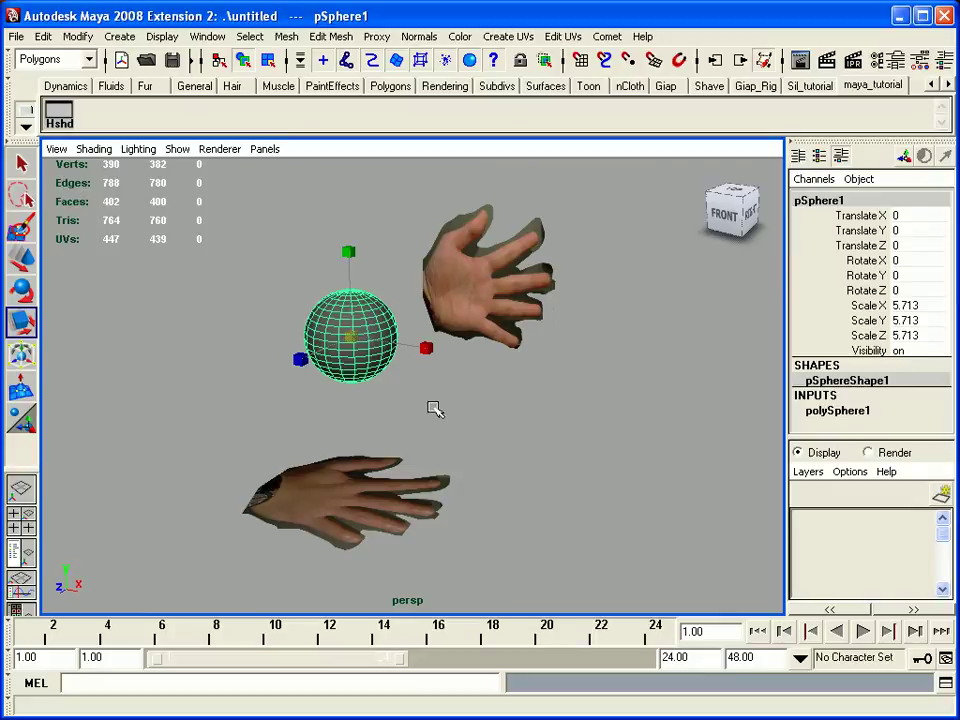
Open the Outliner and select pSphere1, pPlane2 and pPlane1 in turn
click(208, 38)
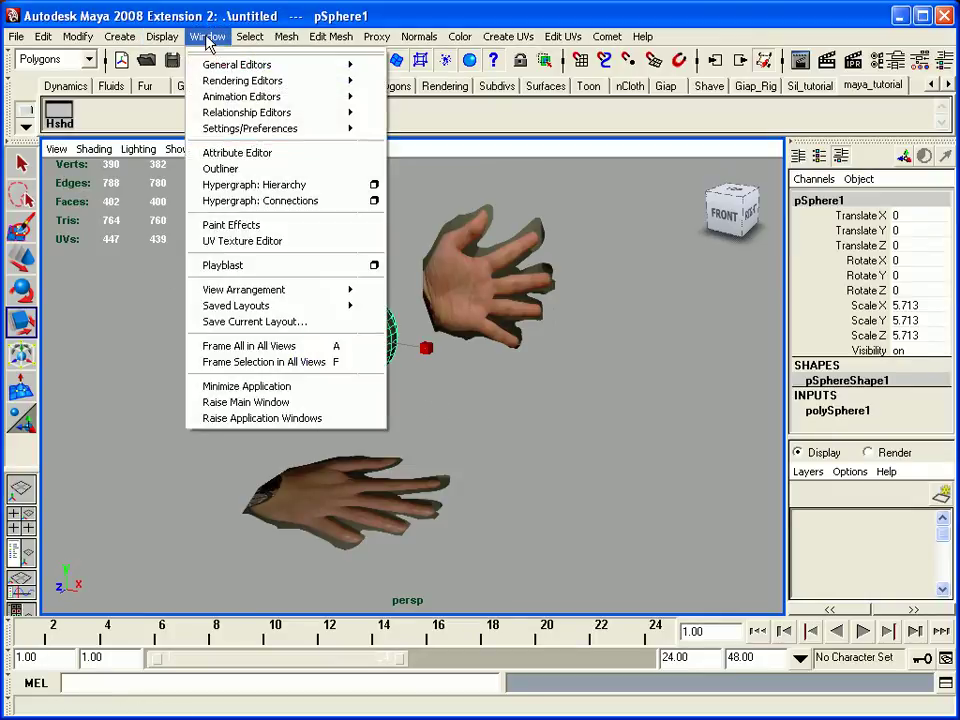
click(232, 170)
drag(433, 45, 621, 57)
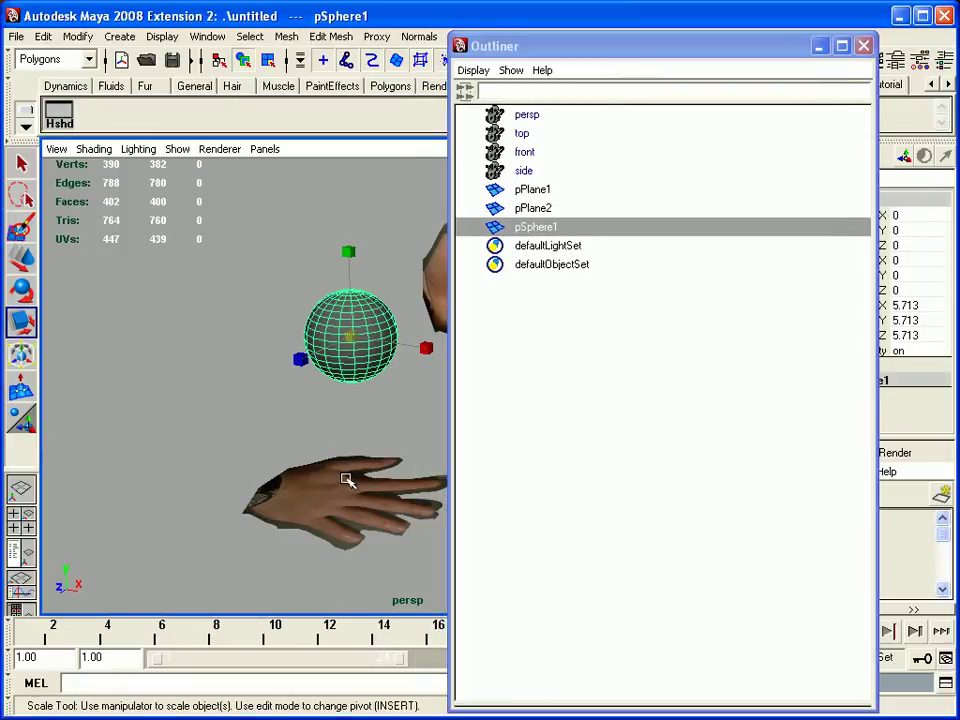
alt+middle_drag(354, 482, 236, 484)
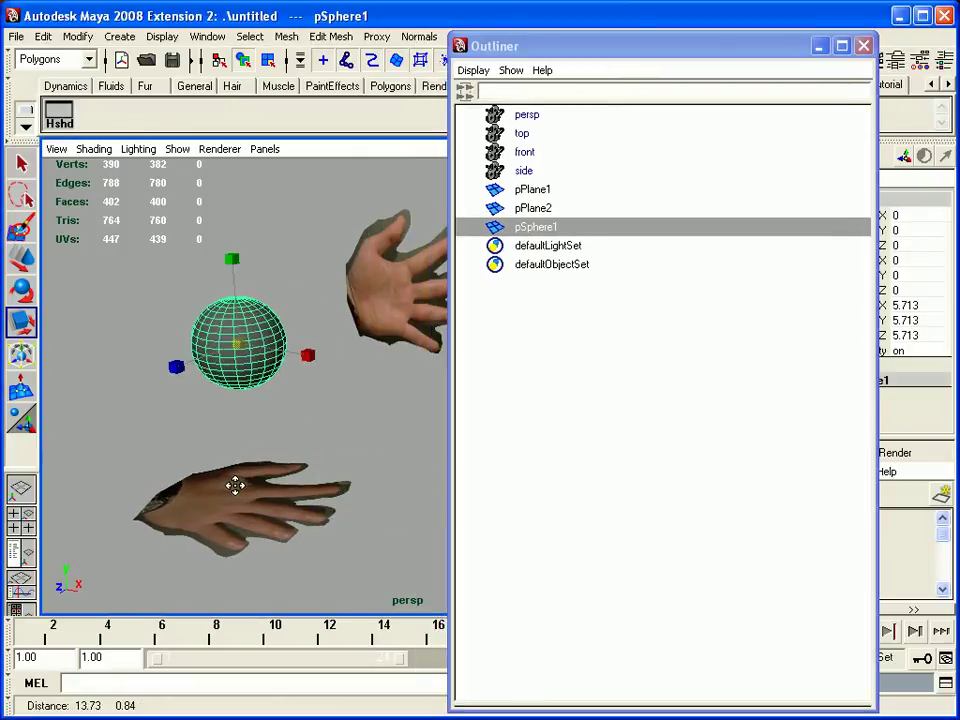
click(541, 226)
click(541, 210)
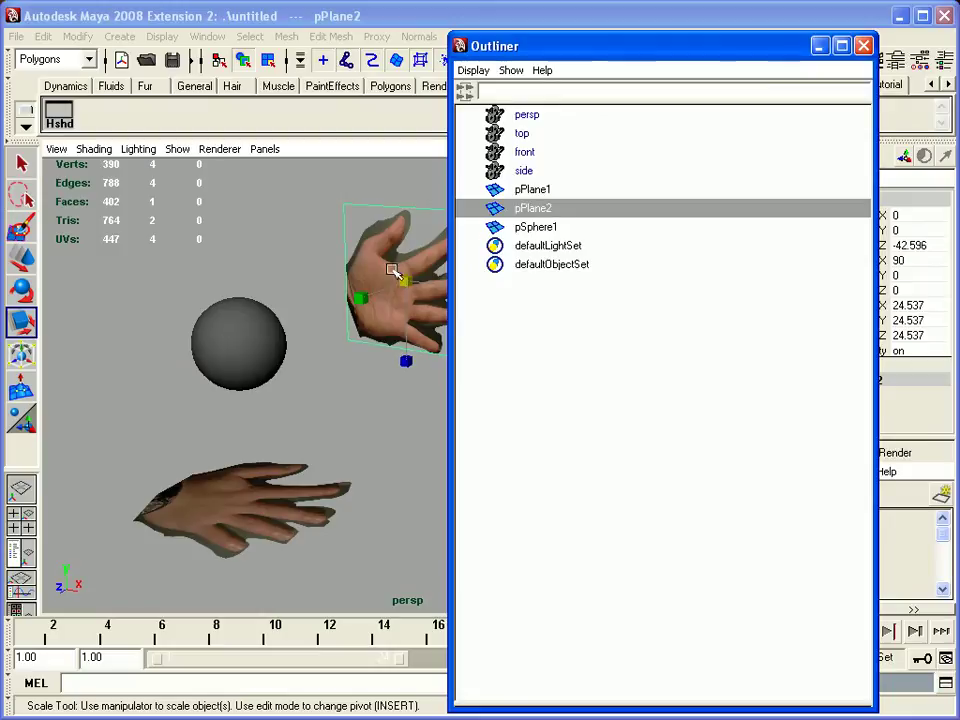
click(547, 190)
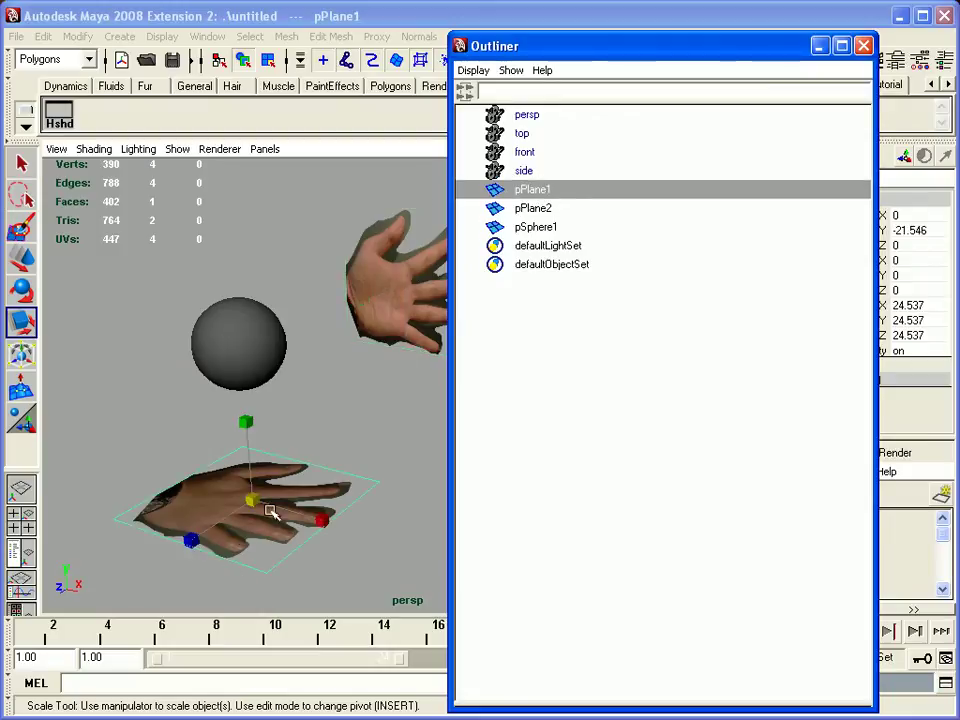
Select the top, front, persp and side cameras in the Outliner while checking each view
key(space)
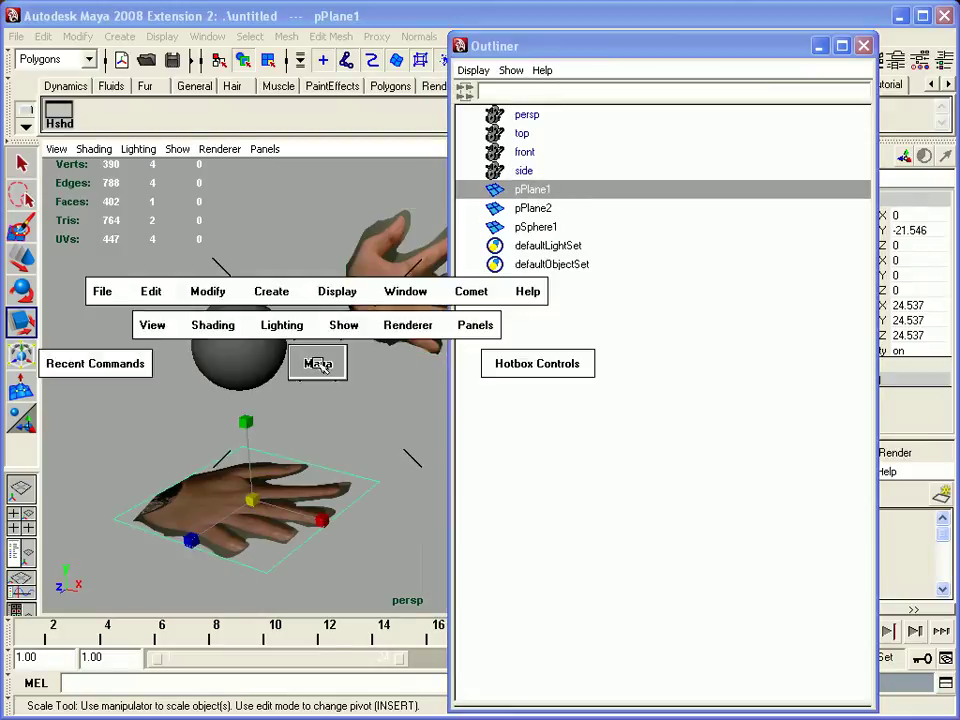
drag(600, 52, 666, 48)
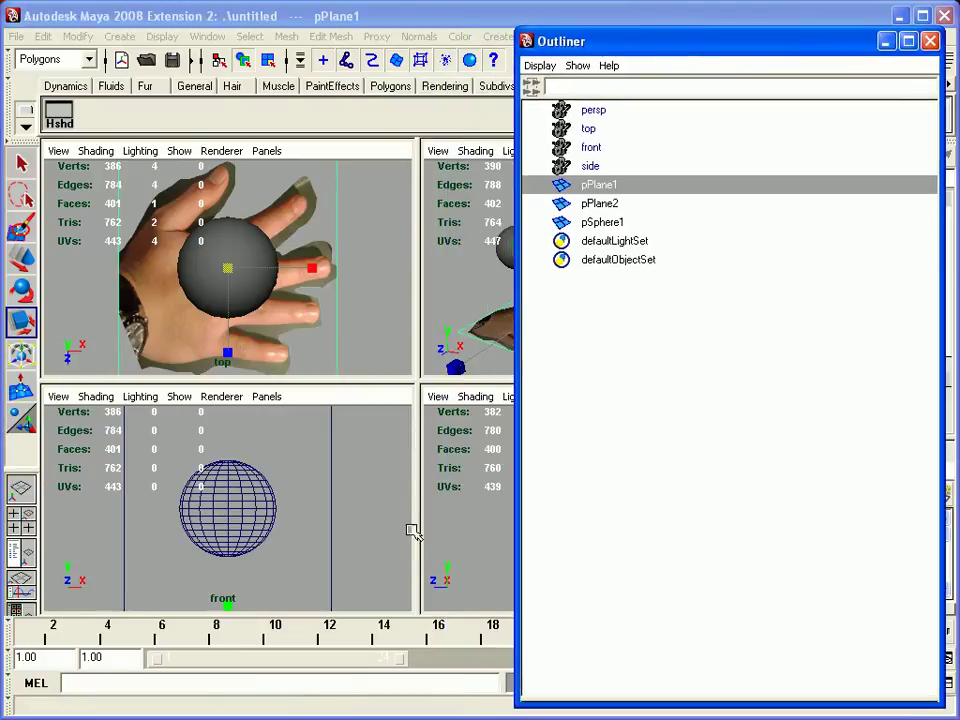
click(590, 129)
click(591, 147)
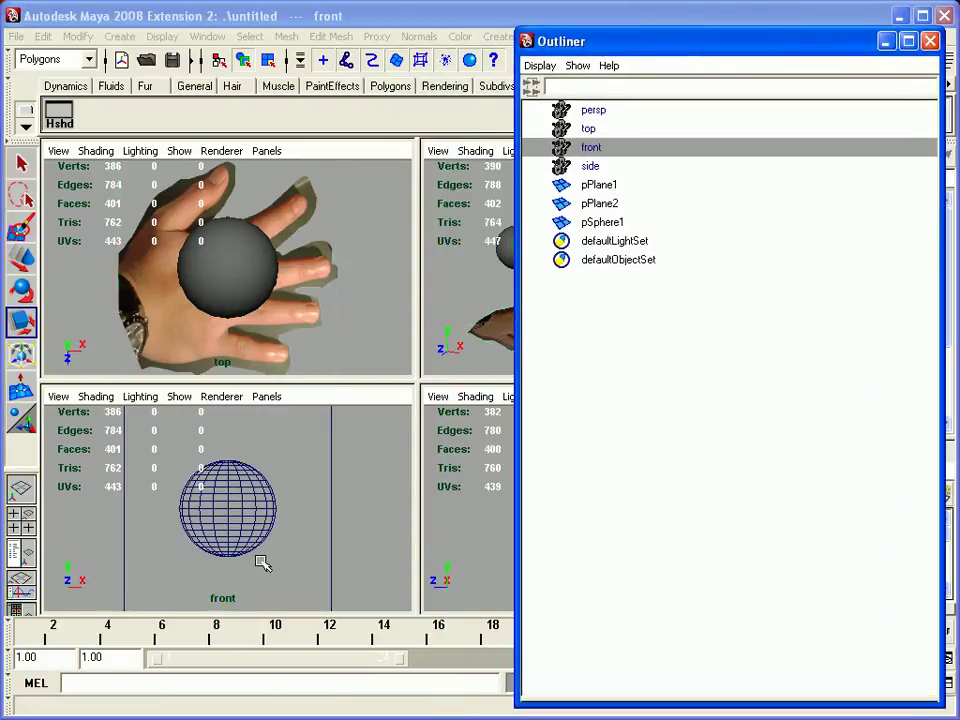
click(594, 111)
key(space)
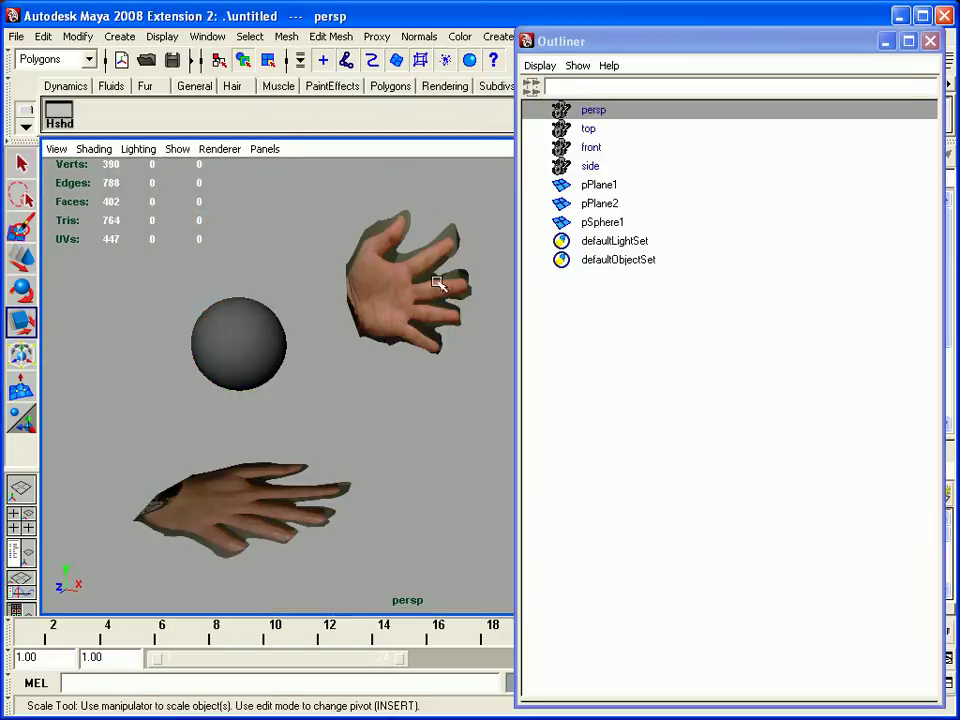
click(591, 166)
key(space)
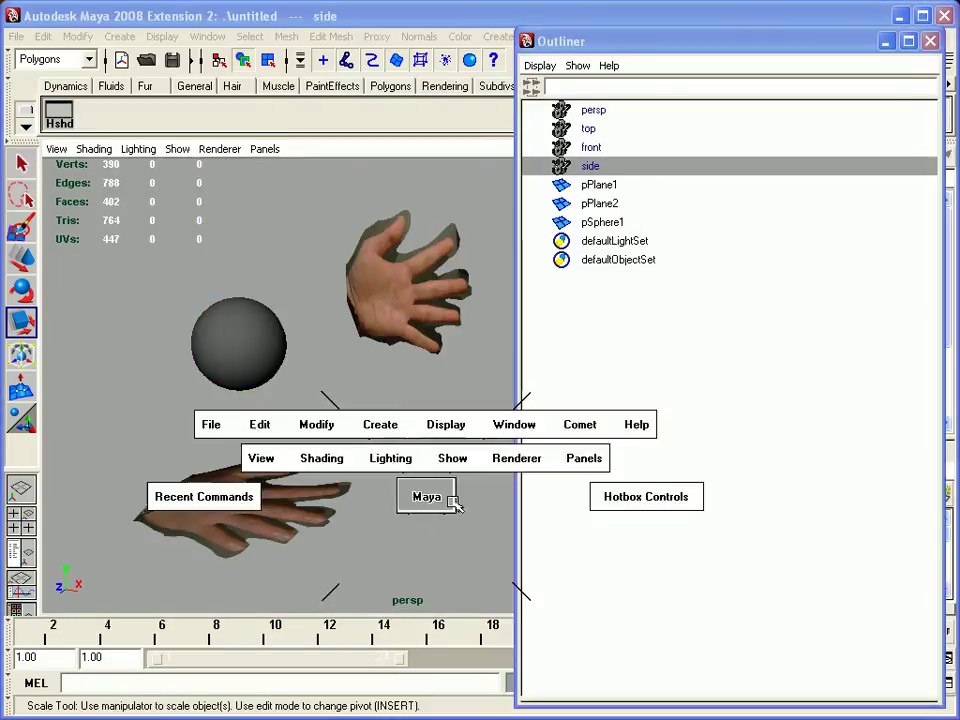
key(space)
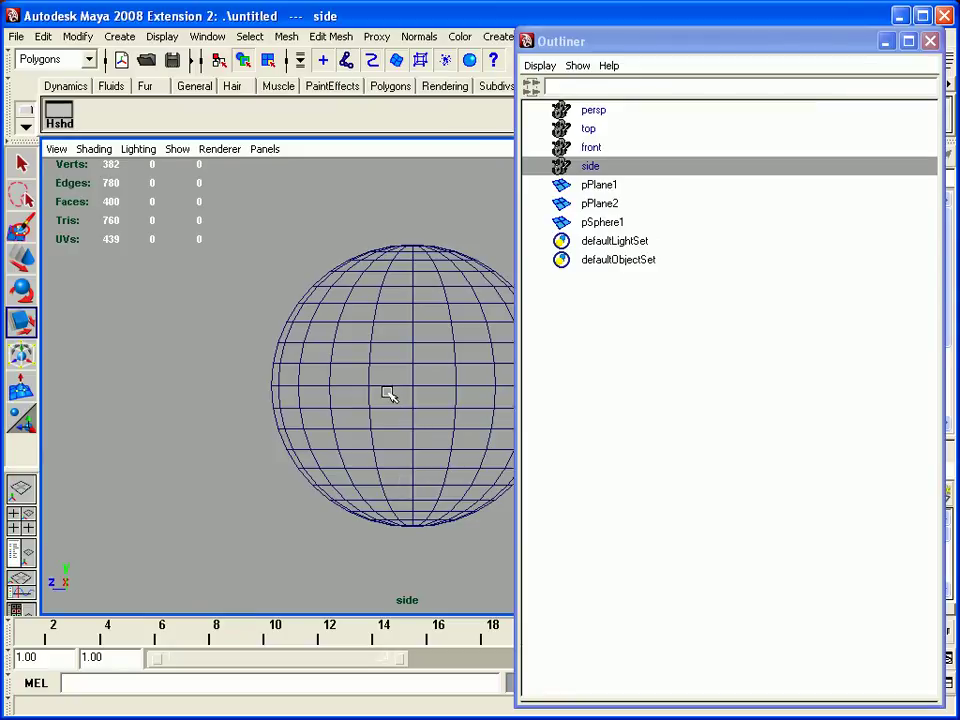
key(space)
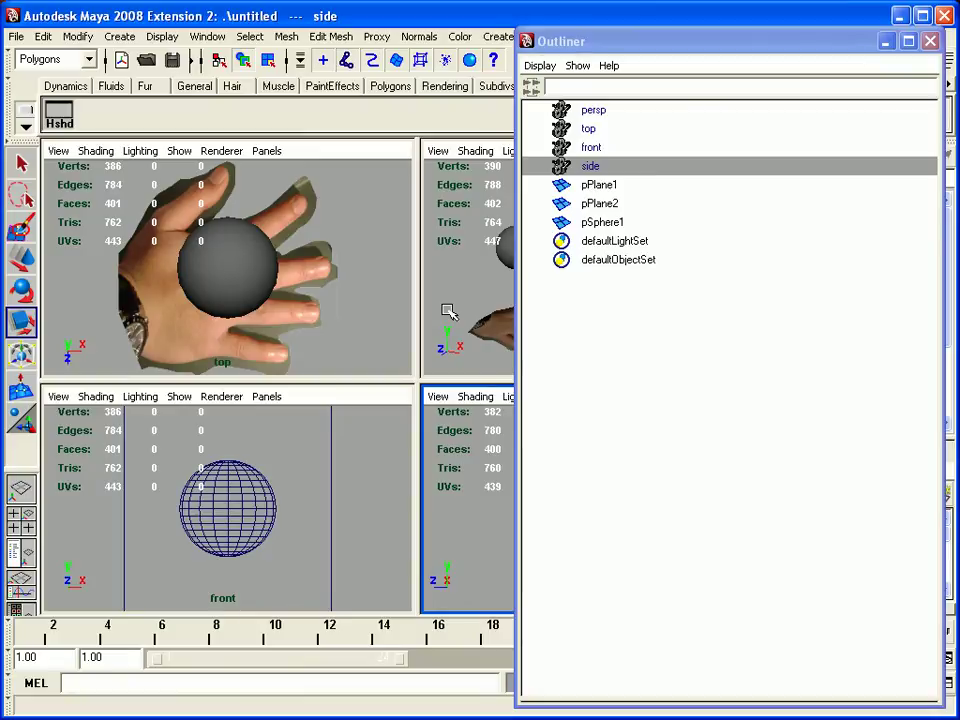
Delete the sphere pSphere1
click(356, 305)
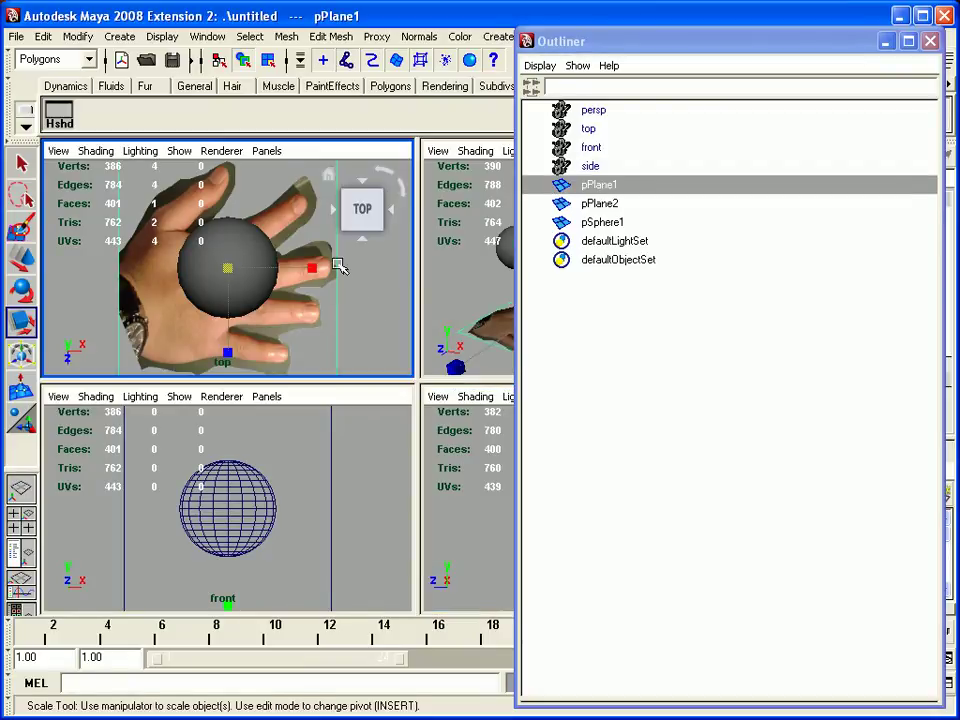
click(343, 321)
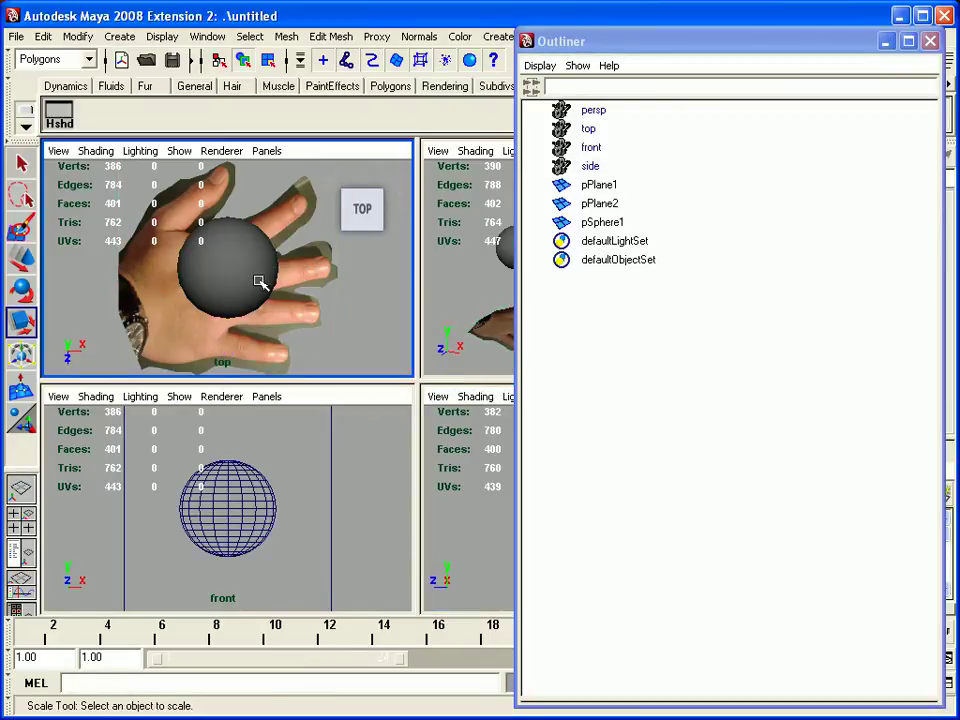
click(232, 270)
key(Delete)
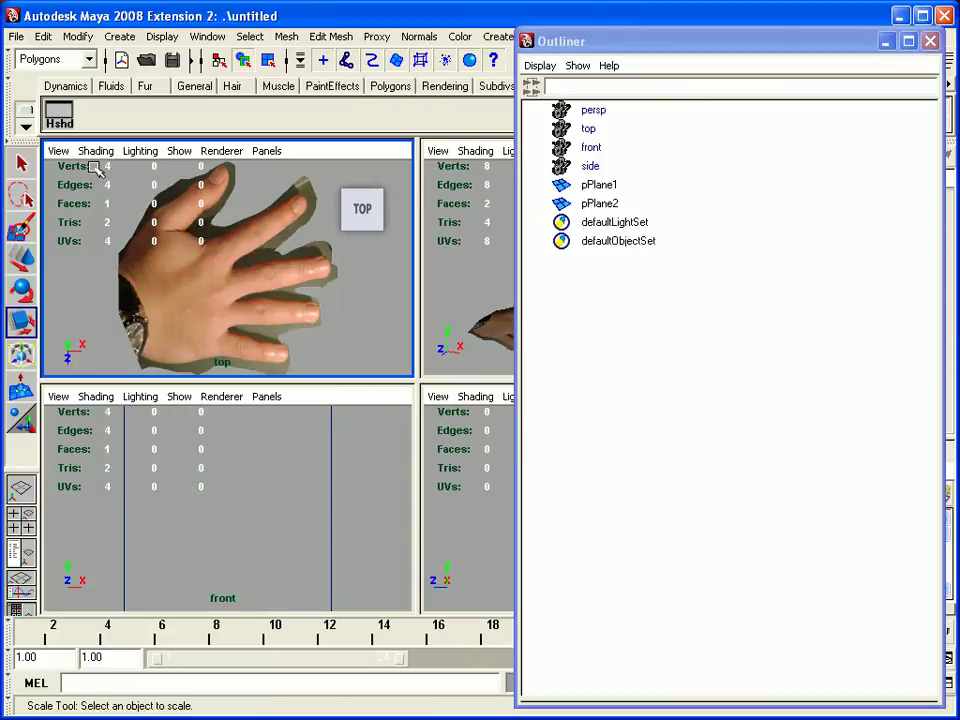
Set the front view to textured shading and select the front camera
click(264, 496)
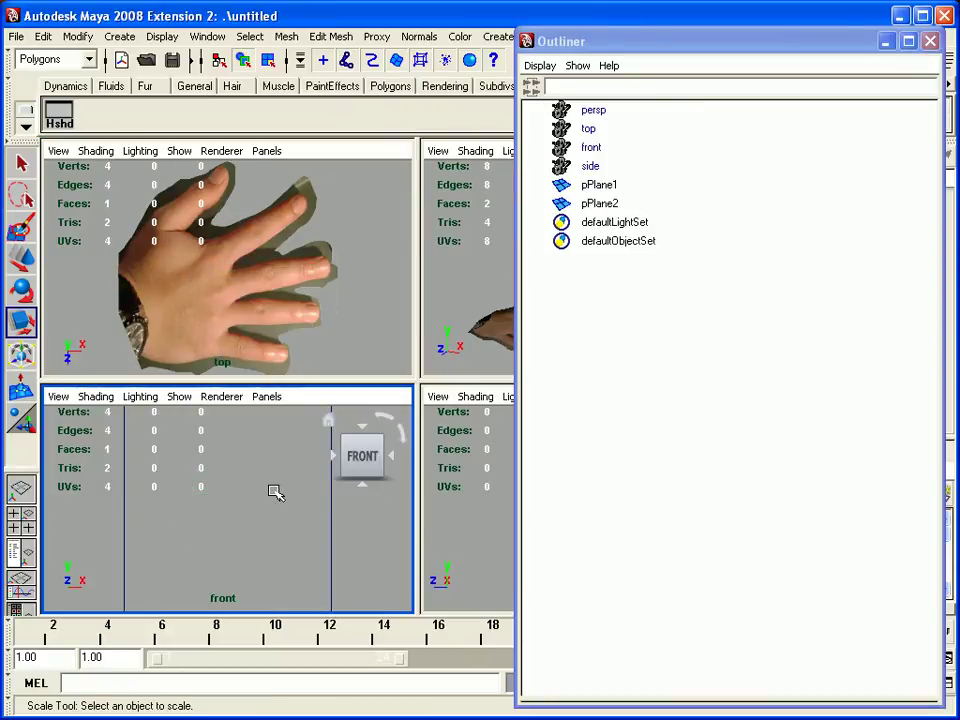
key(6)
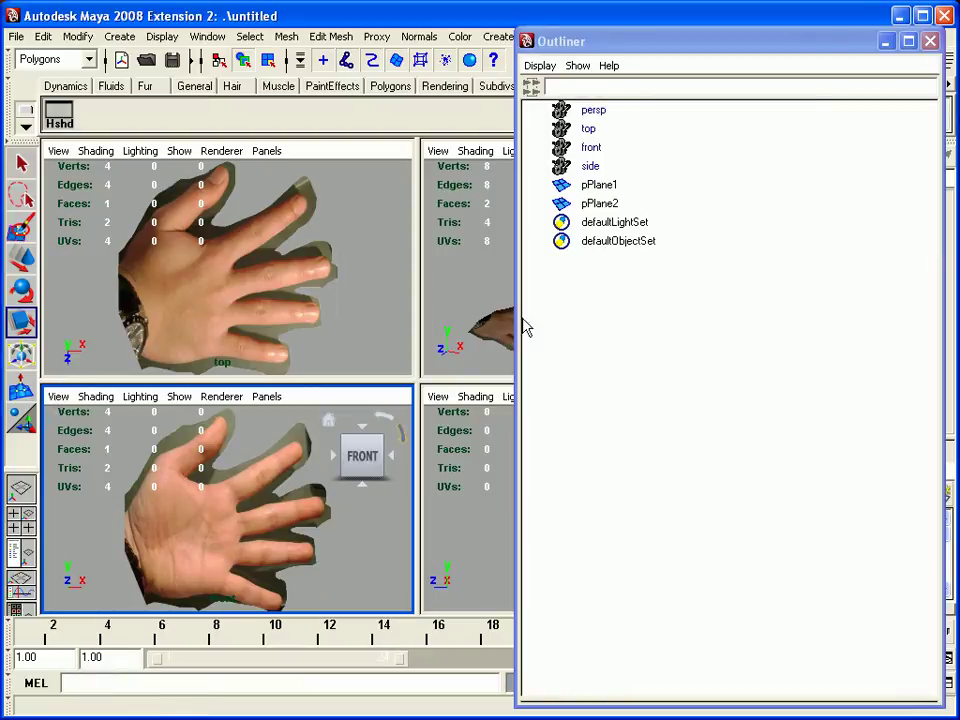
click(590, 147)
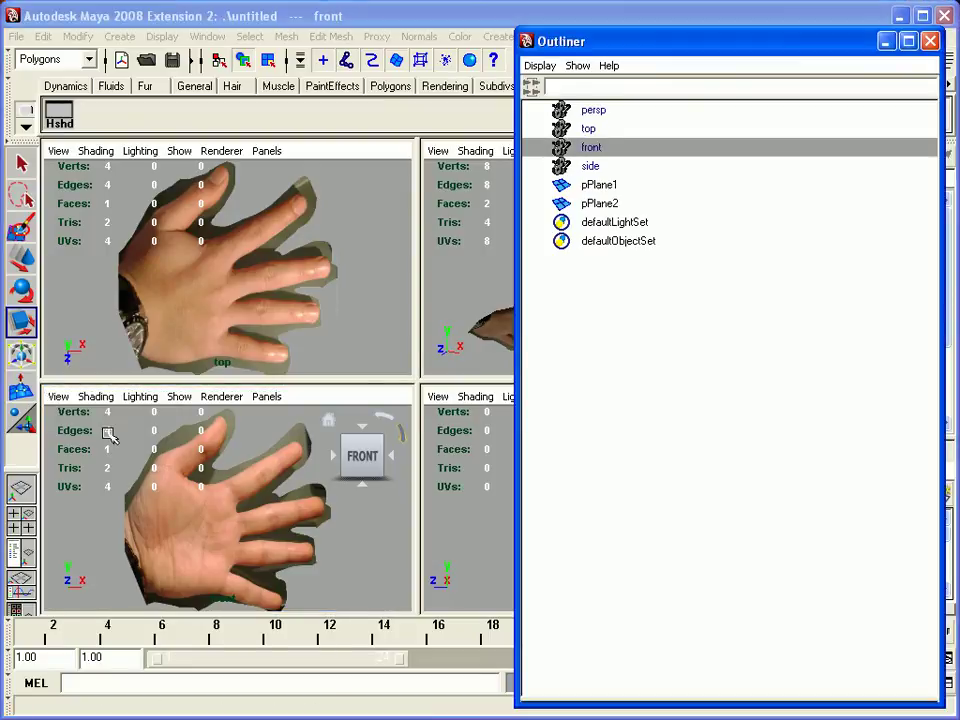
Import the palm image as the front view's image plane and move the Outliner aside
click(58, 397)
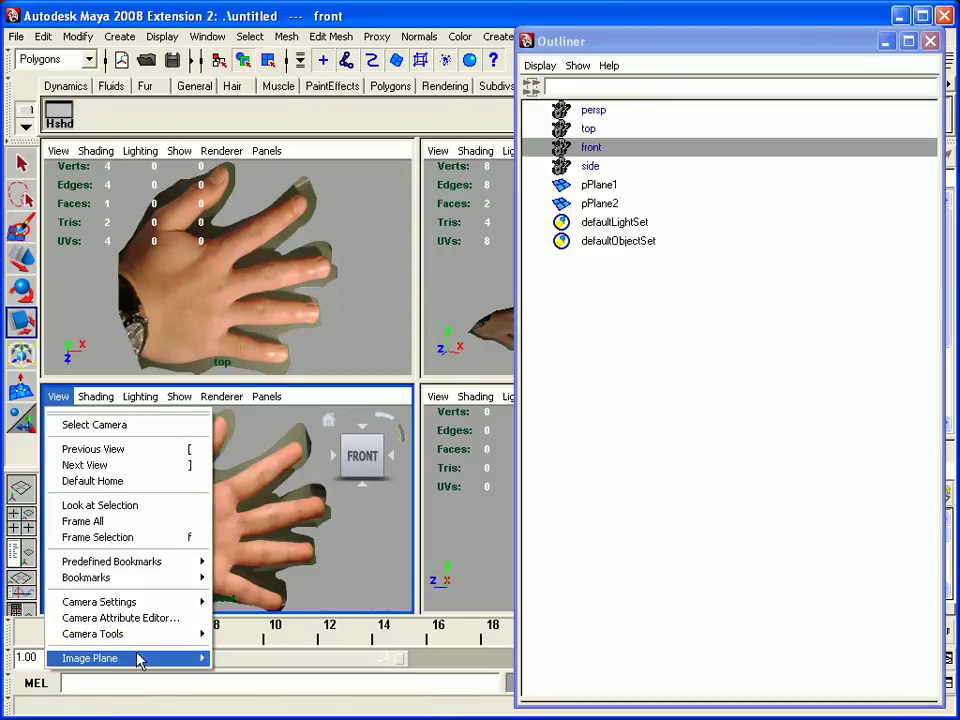
mouse_move(137, 658)
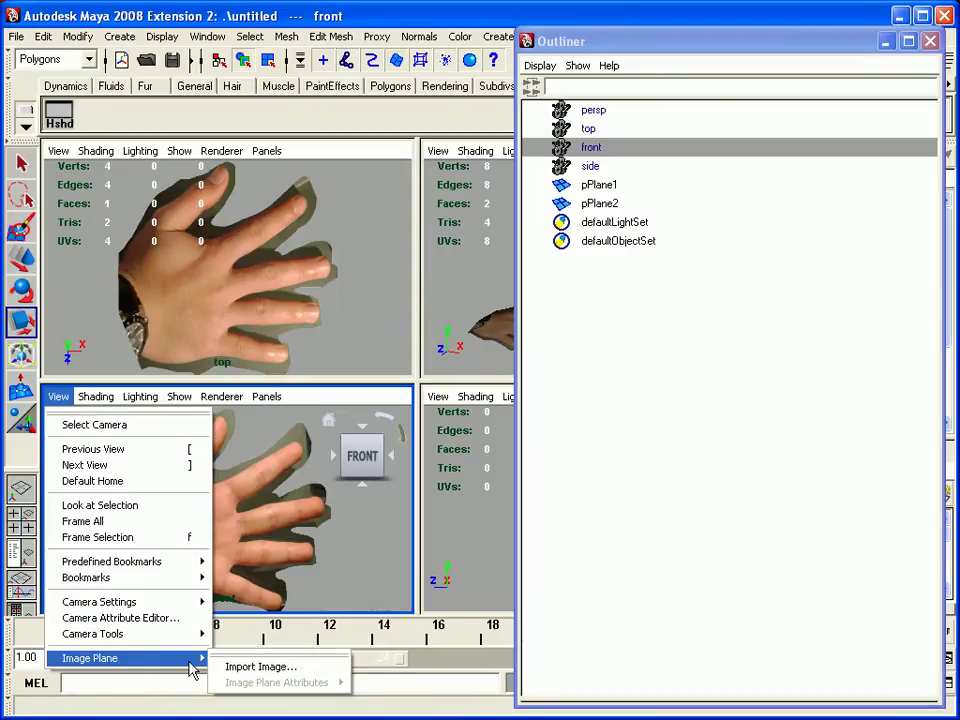
click(262, 667)
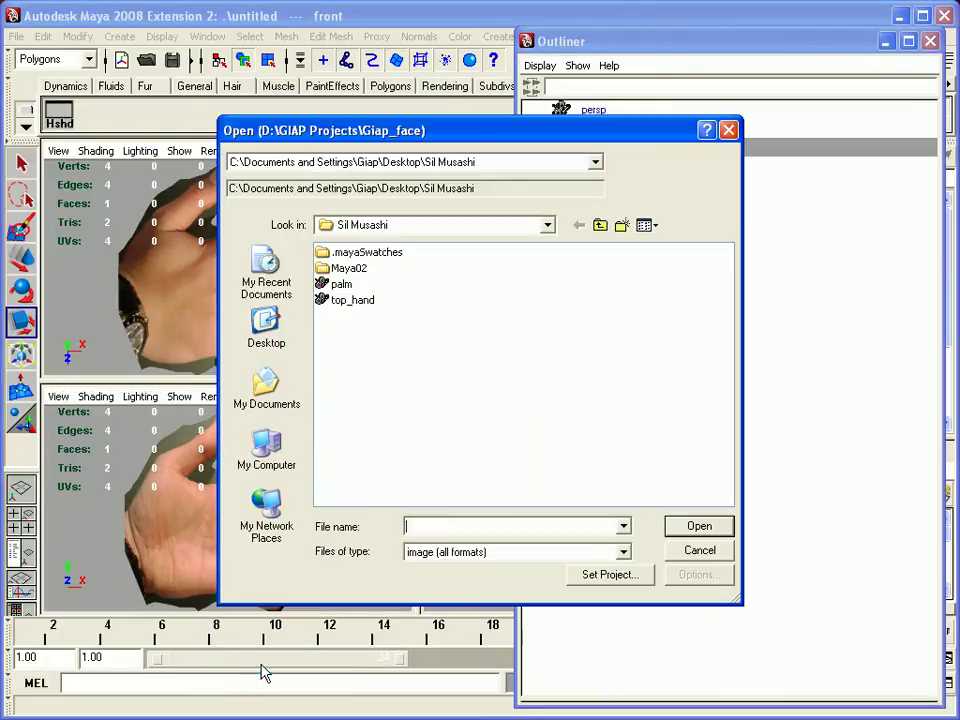
click(342, 285)
click(700, 527)
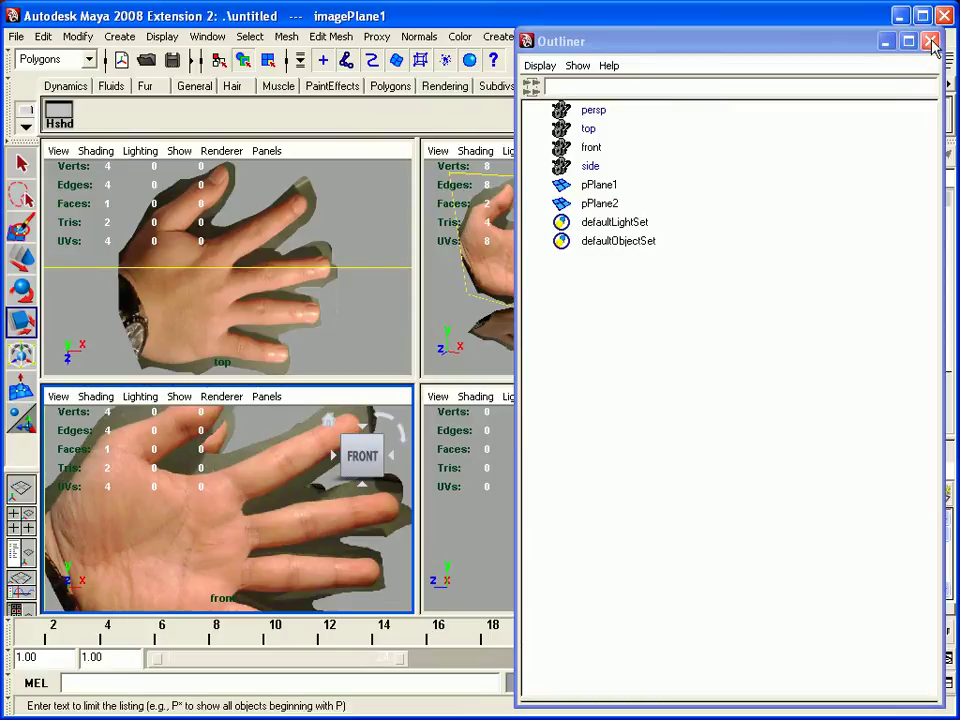
drag(880, 42, 630, 35)
Close the Outliner, maximize the perspective view and select pPlane2
click(681, 36)
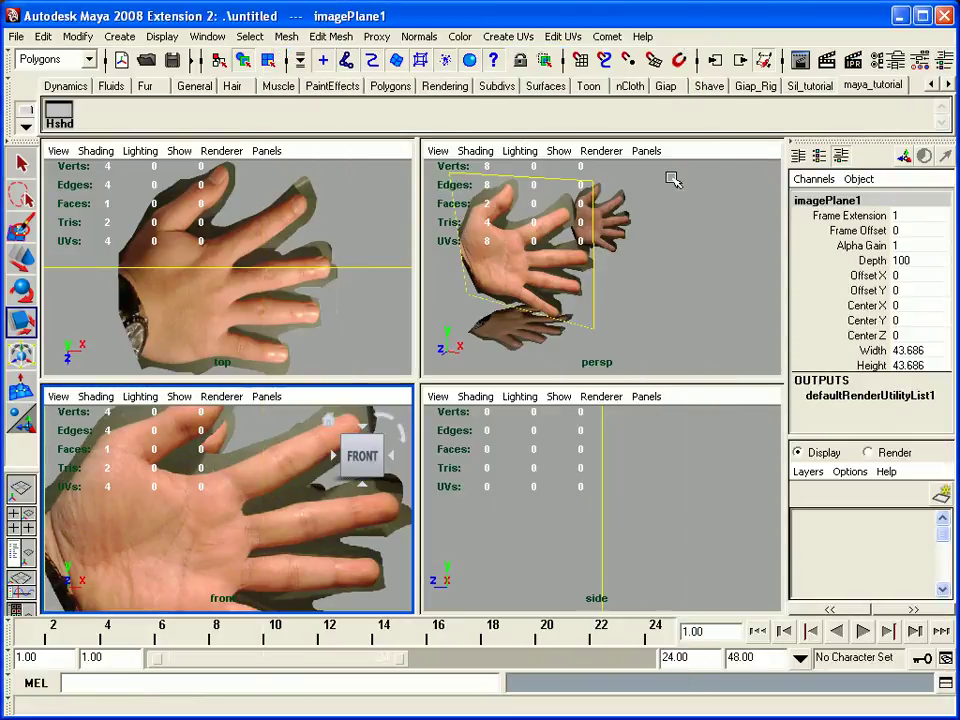
key(space)
alt+drag(553, 351, 471, 386)
alt+drag(491, 332, 476, 308)
click(476, 308)
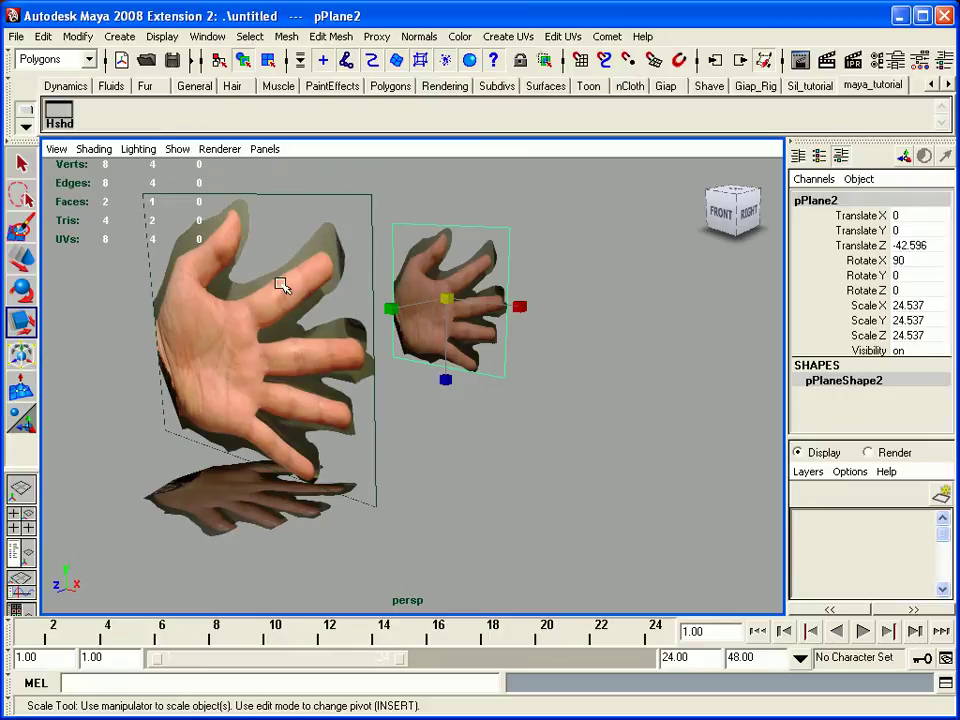
Set imagePlane1's Center Z to -60.4 through the front camera's Channel Box
click(345, 207)
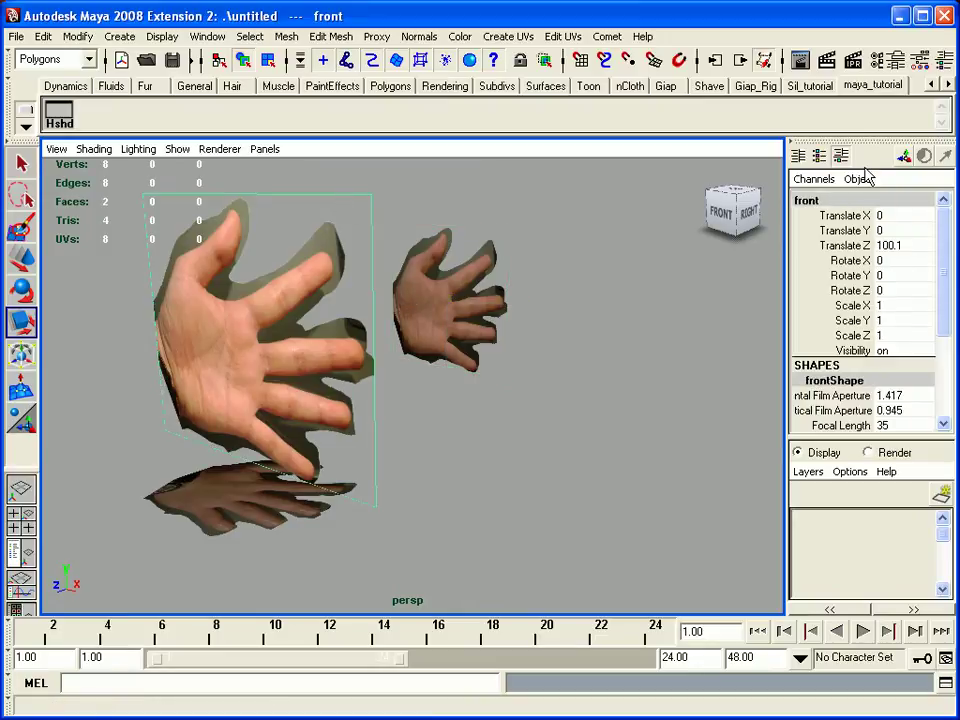
drag(945, 245, 952, 340)
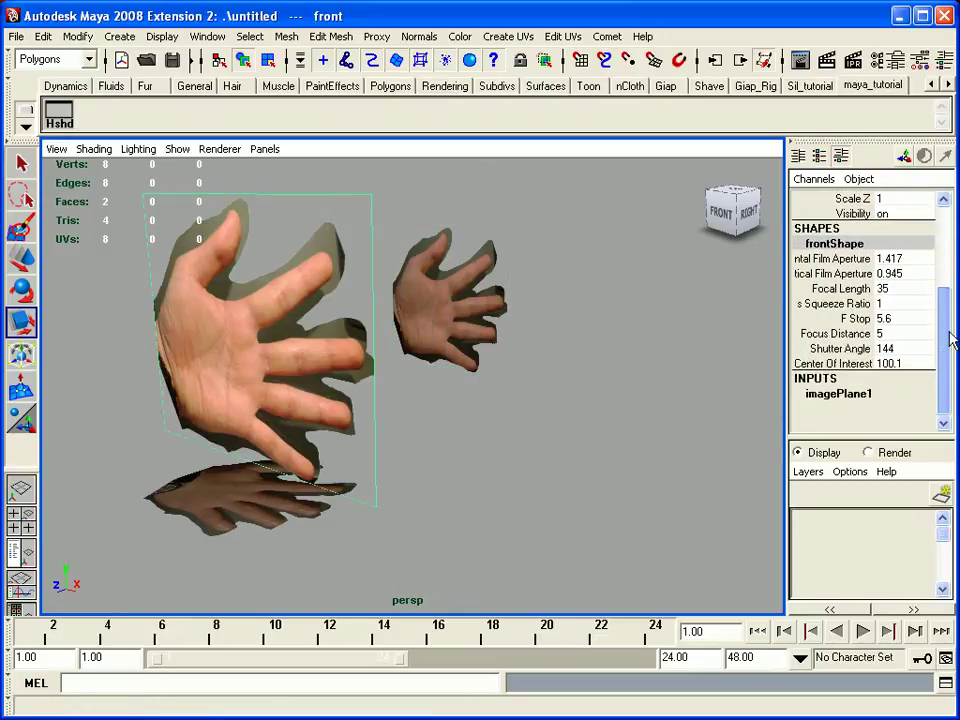
click(862, 395)
drag(947, 315, 947, 393)
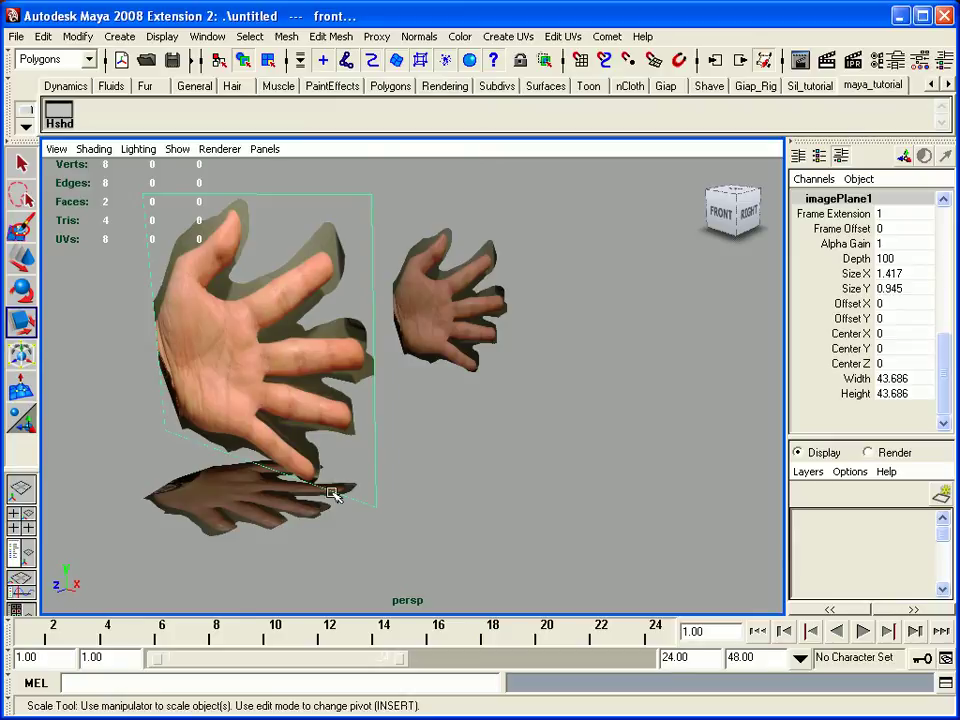
click(880, 363)
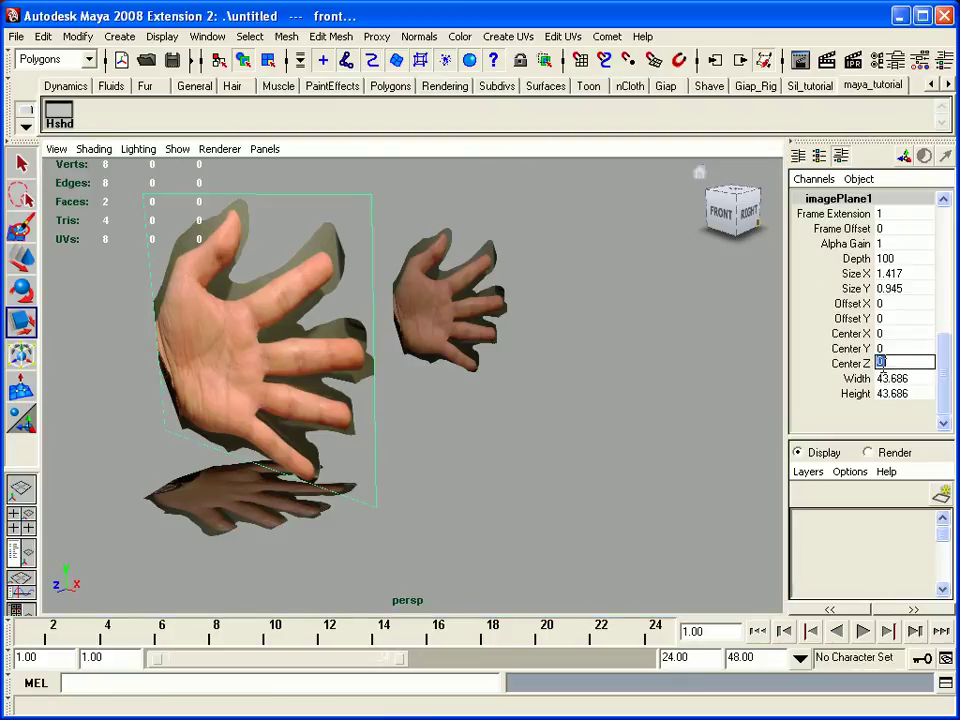
click(838, 363)
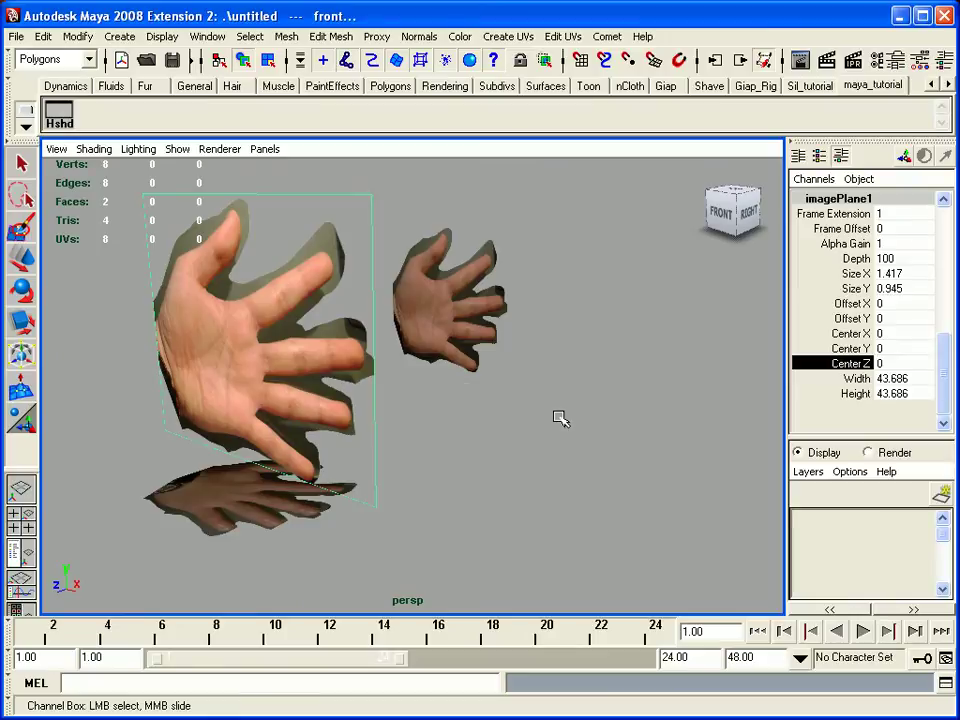
middle_drag(557, 417, 40, 521)
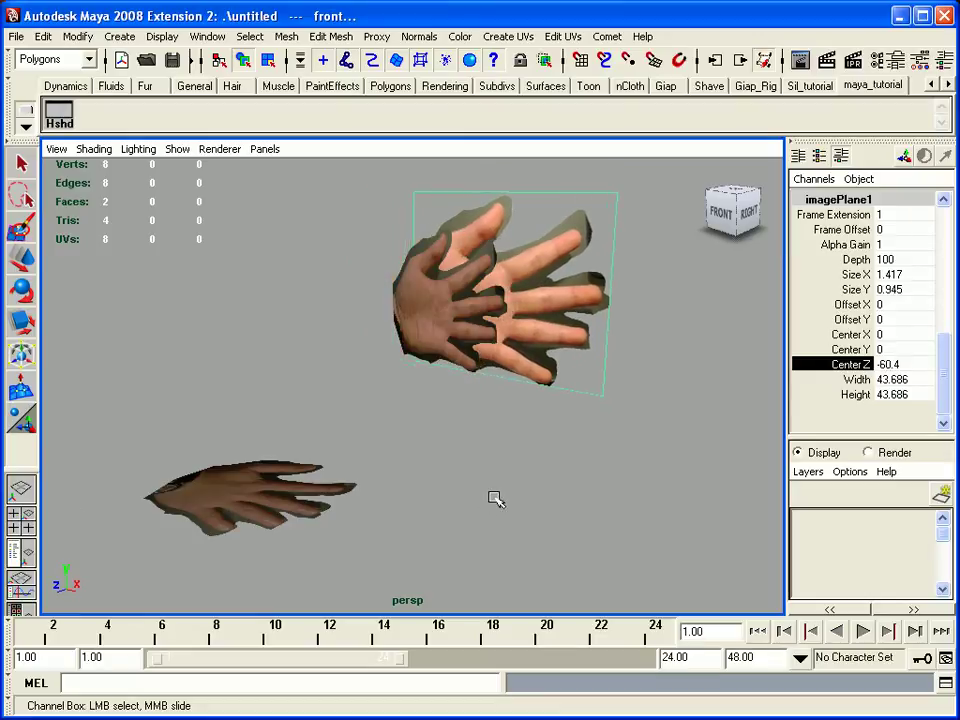
click(495, 497)
Create a polygon sphere and scale it uniformly to 3.789
click(115, 39)
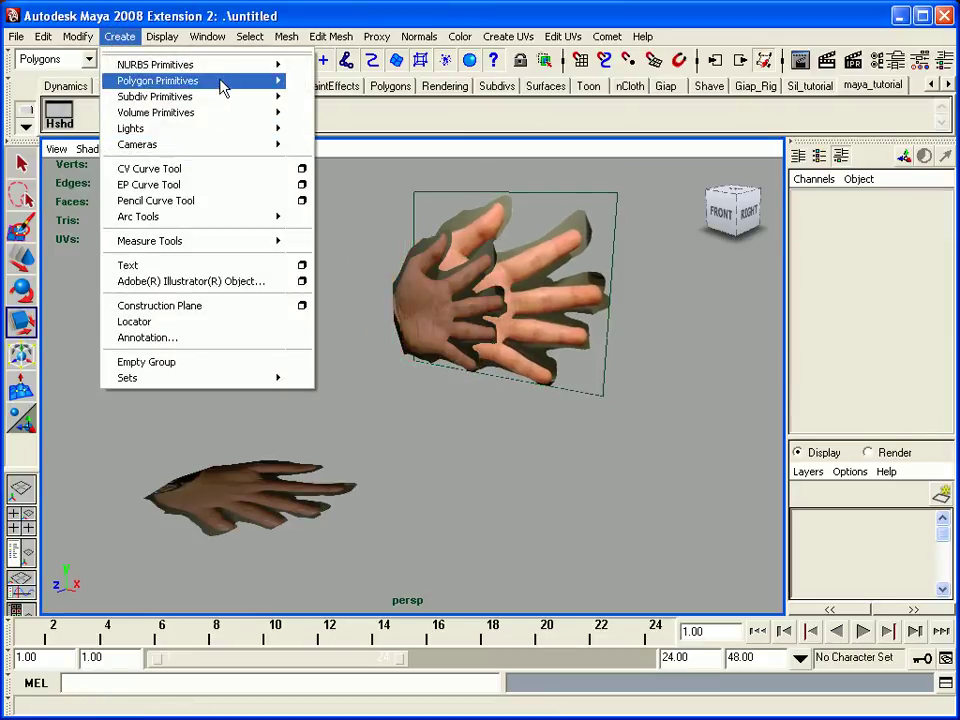
mouse_move(222, 85)
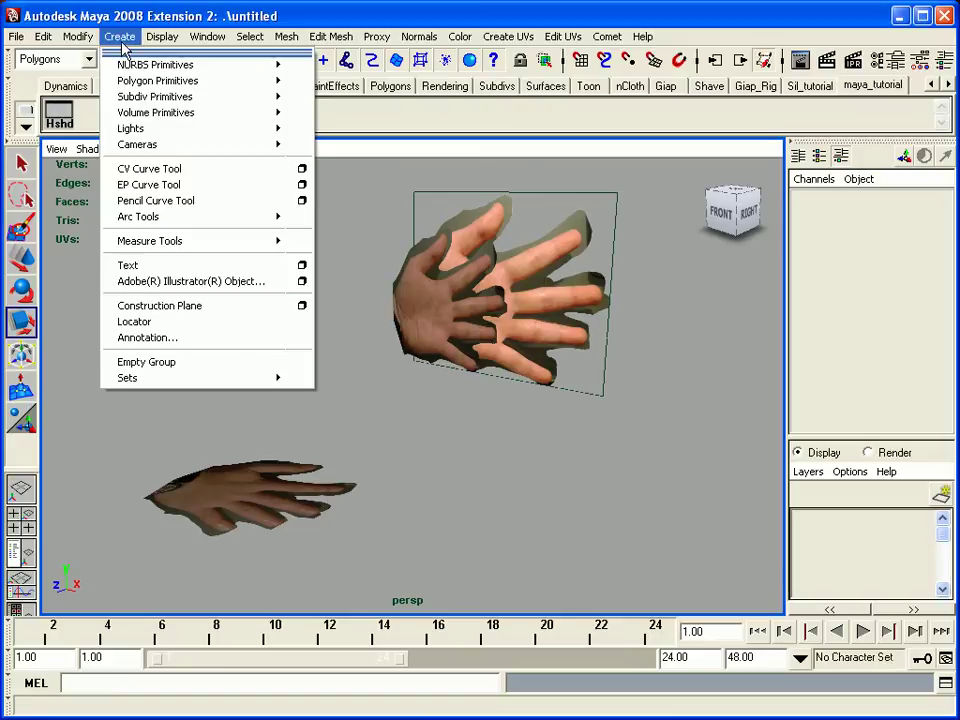
click(314, 89)
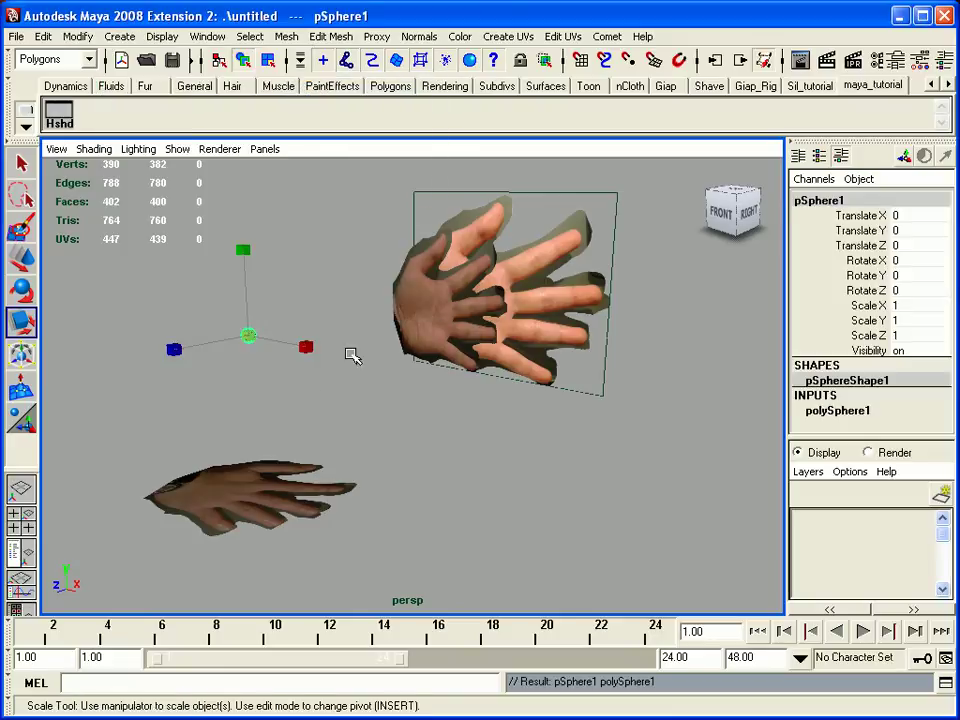
drag(251, 336, 366, 399)
Maximize the front view over the palm image and reselect the sphere
key(space)
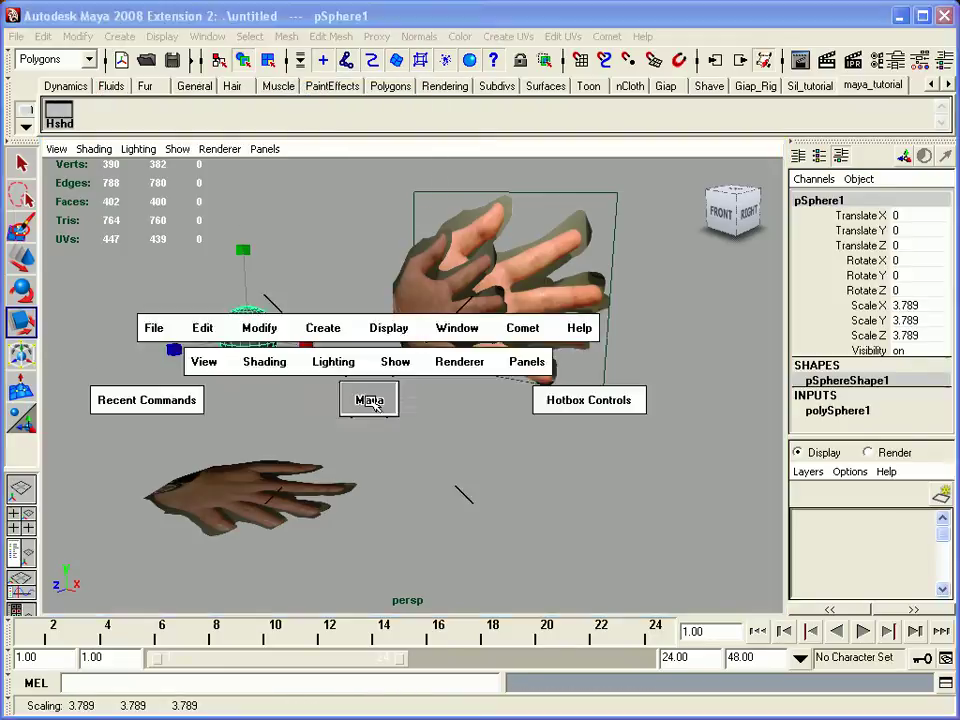
key(space)
alt+right_drag(471, 386, 317, 364)
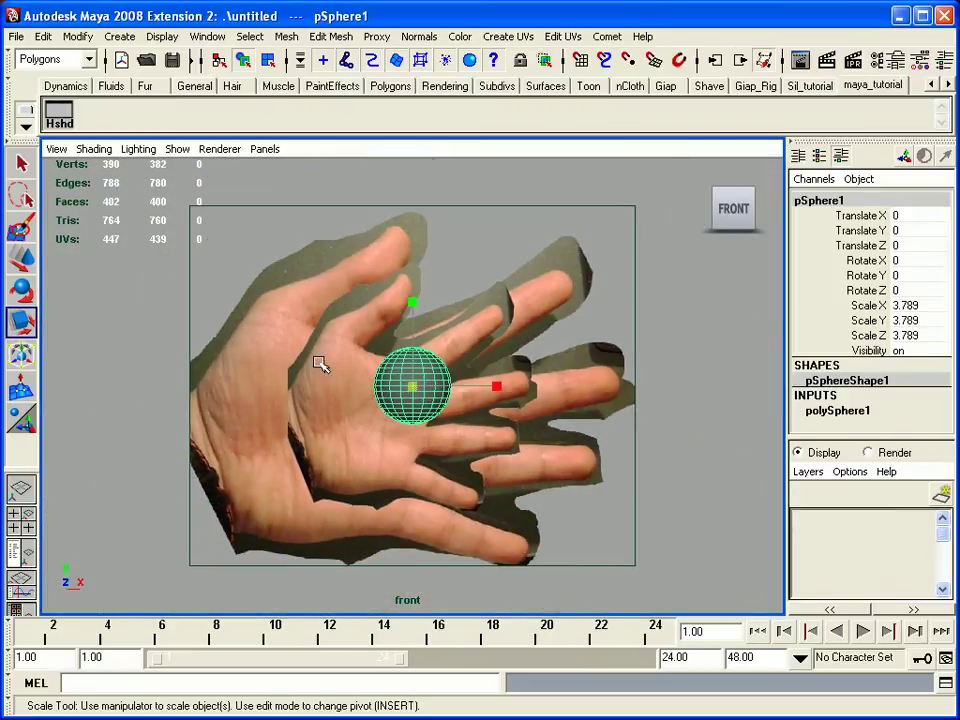
click(175, 232)
click(328, 390)
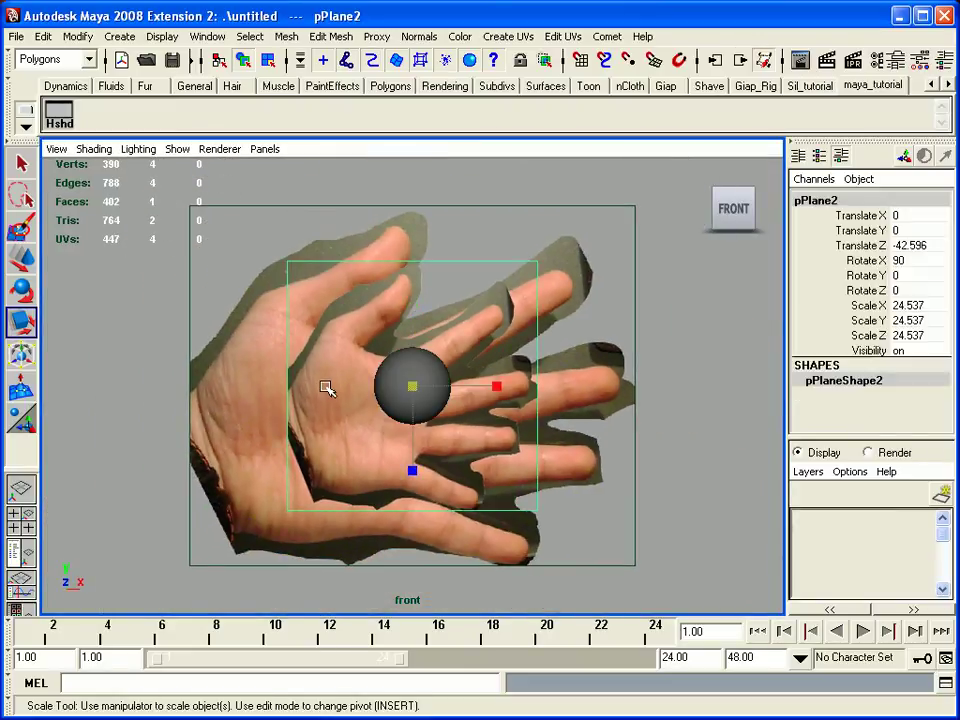
click(714, 422)
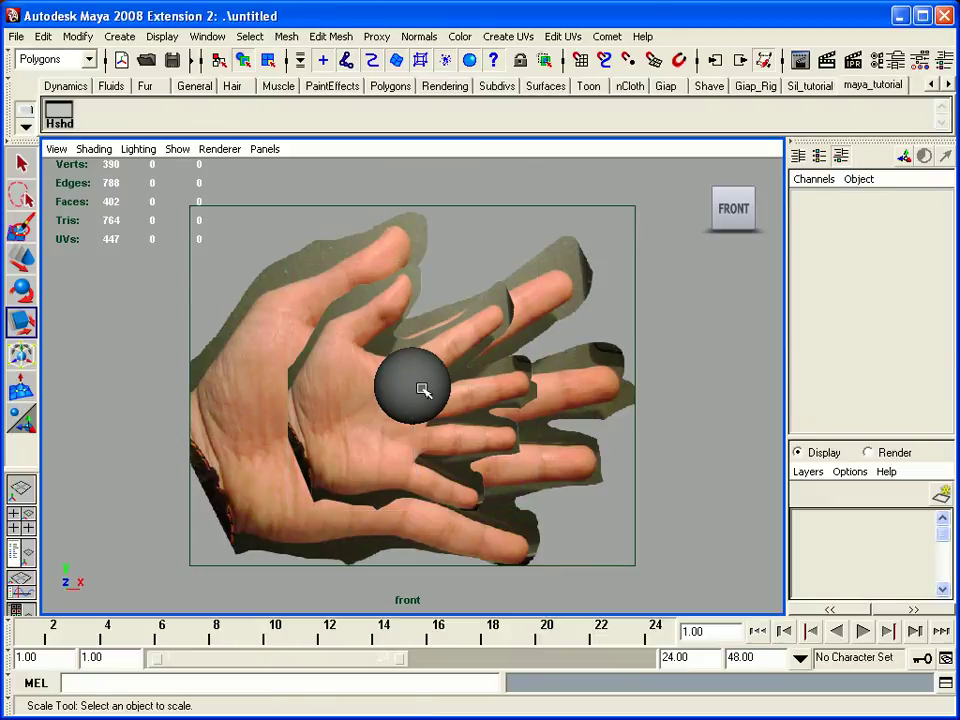
click(420, 388)
Zoom the front view in, adjust display smoothness with 1 and 2, then enable shaded and textured display
alt+right_drag(305, 420, 369, 364)
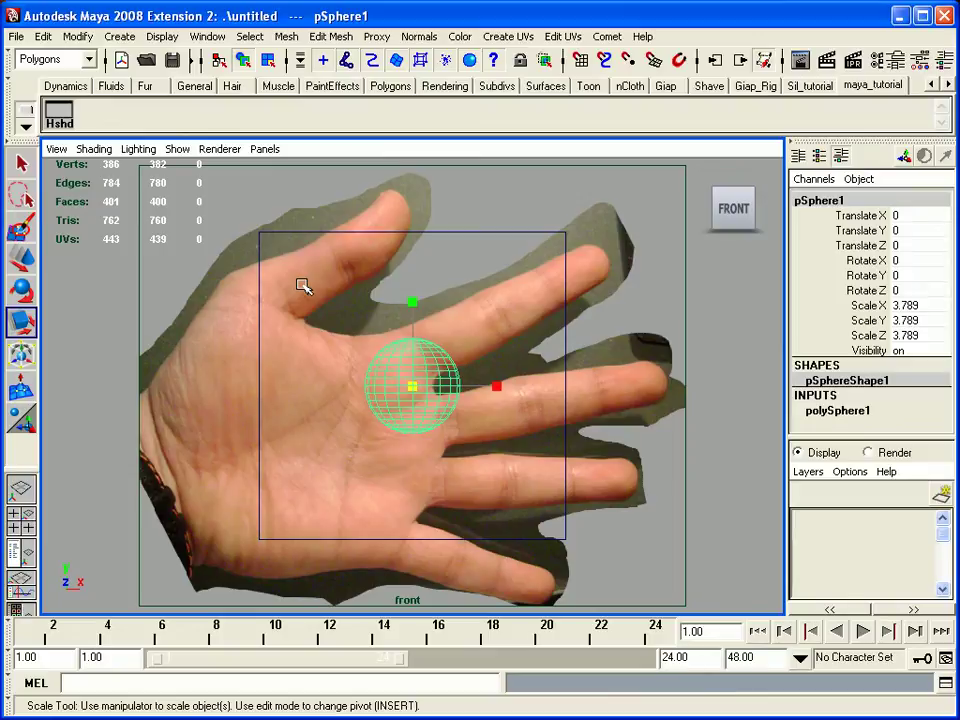
key(1)
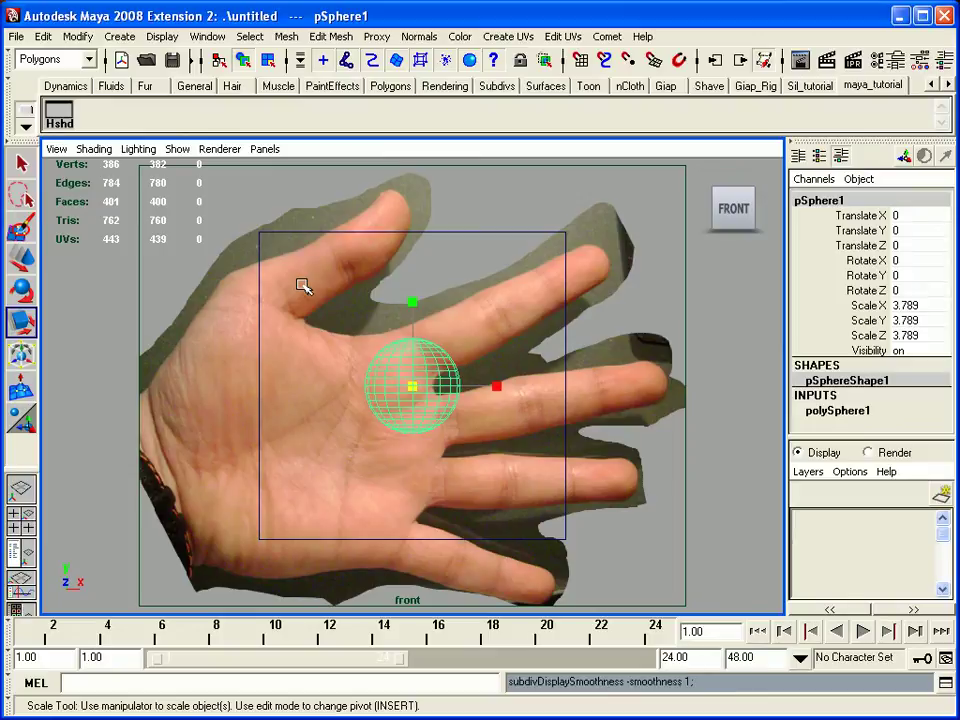
key(2)
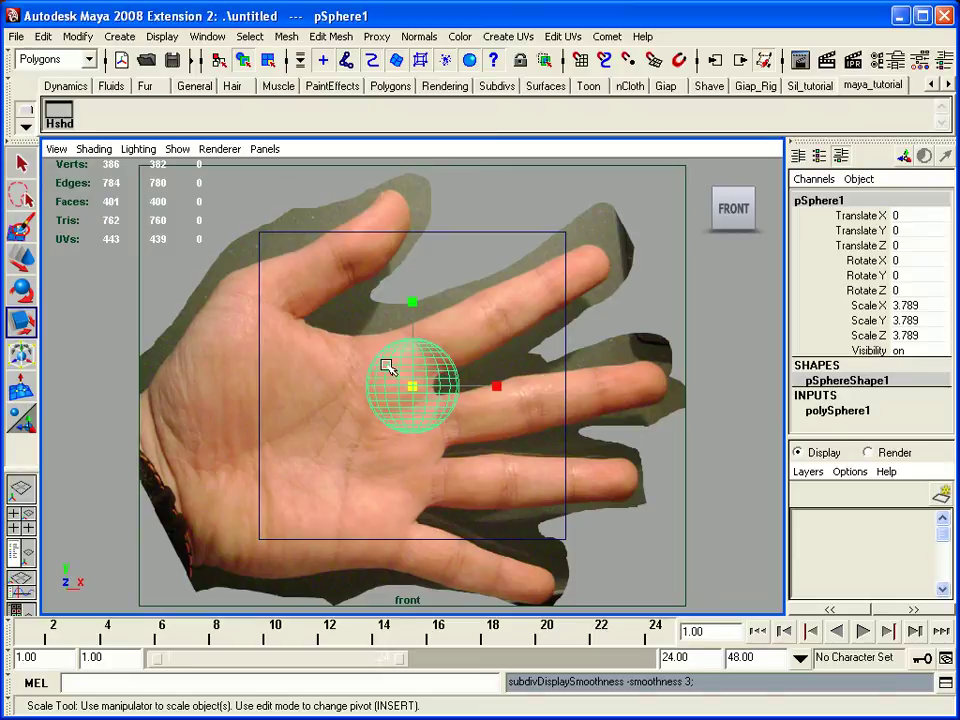
key(5)
key(6)
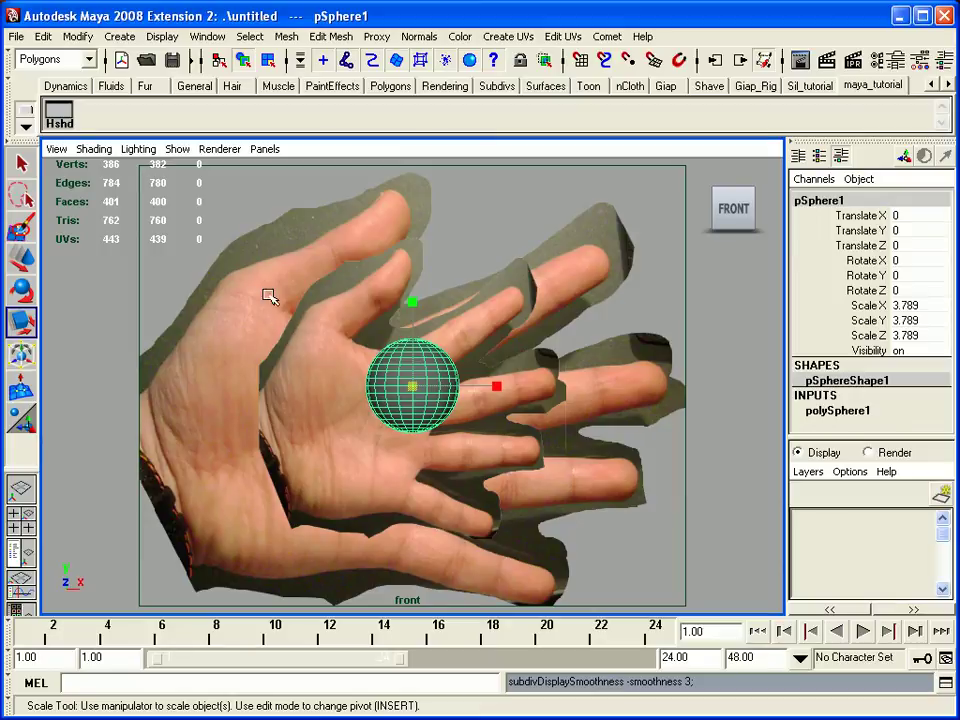
Set Personal_Project_01_Snake as the current project
click(16, 37)
mouse_move(137, 380)
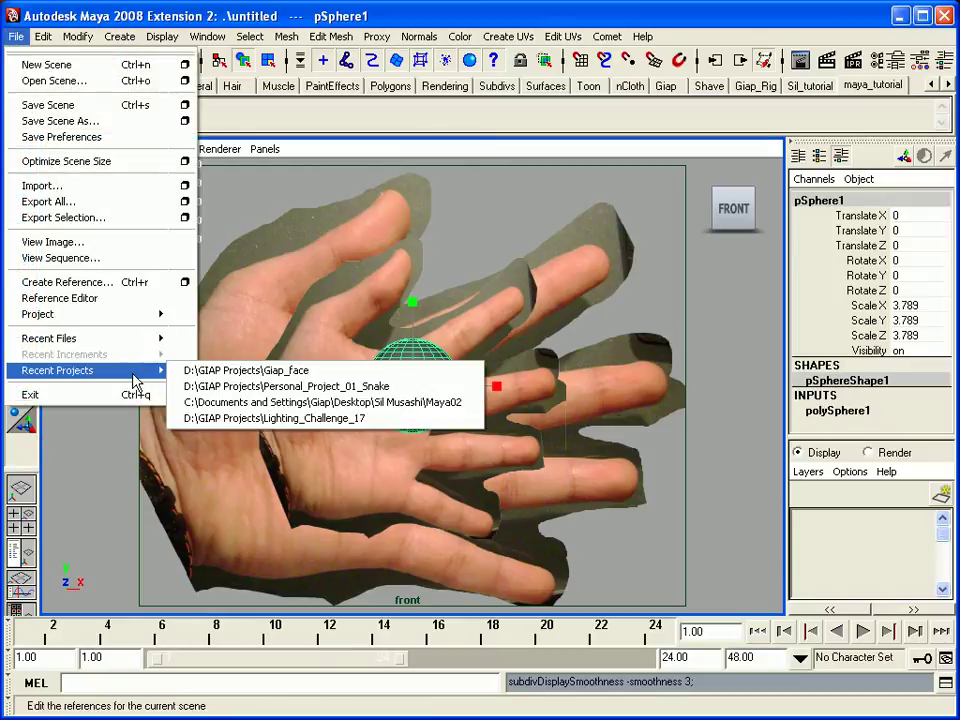
click(228, 390)
click(218, 250)
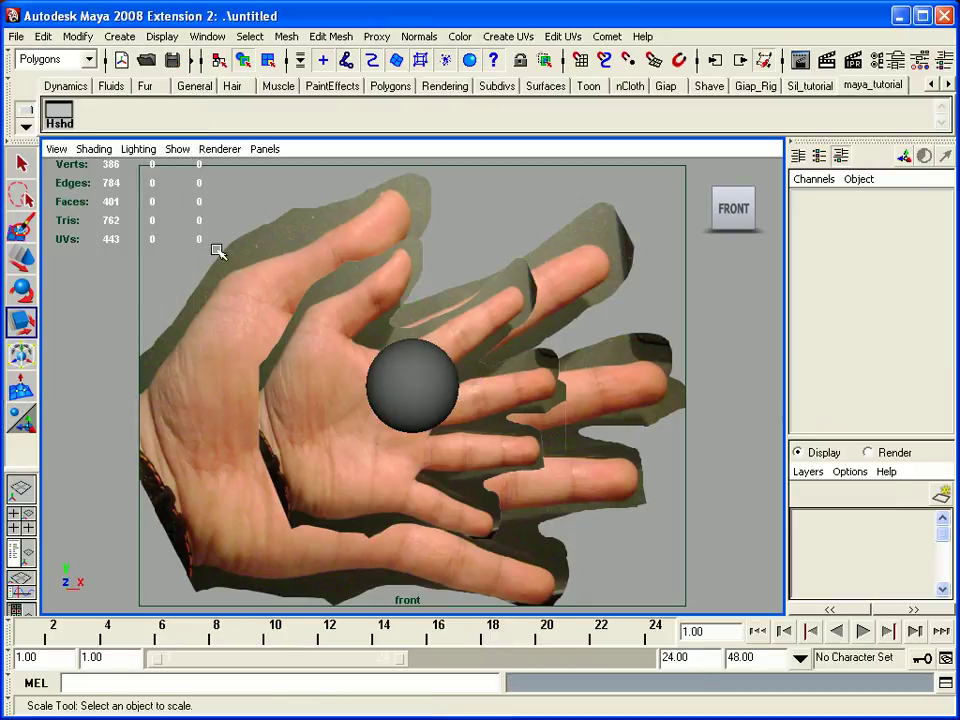
Open the snake_10 scene without saving the untitled scene and frame the snake
key(ctrl+o)
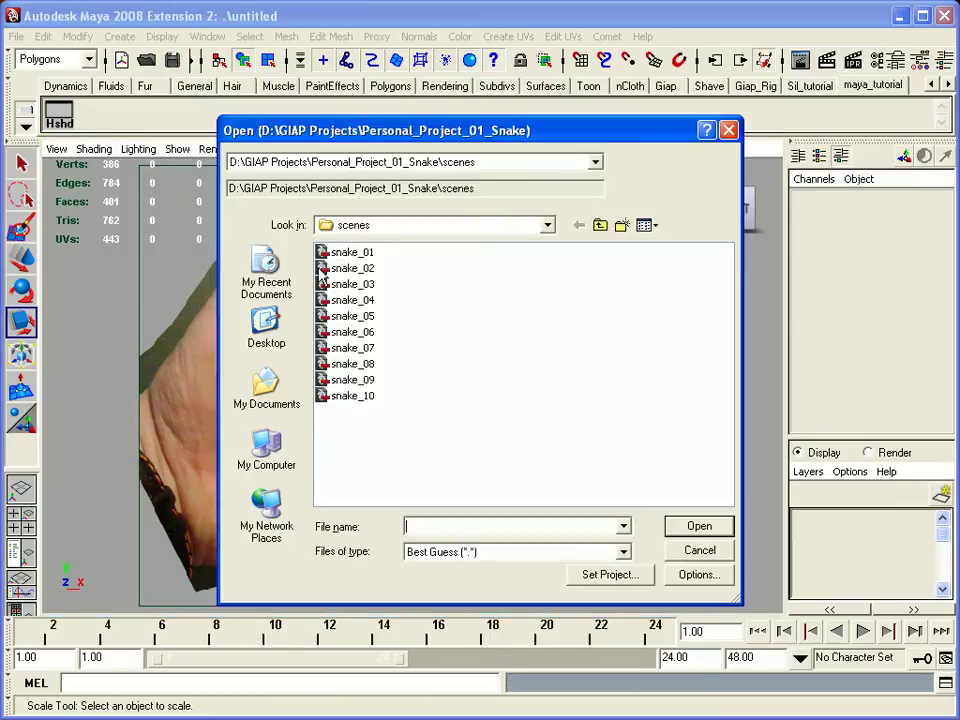
click(360, 399)
click(703, 527)
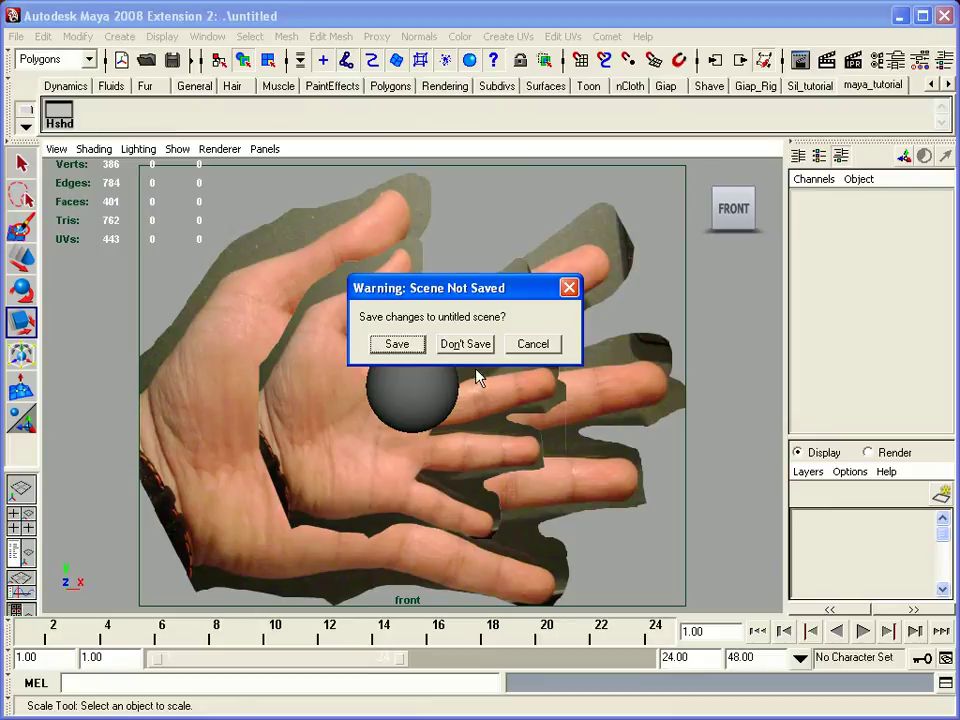
click(466, 344)
alt+drag(416, 437, 420, 493)
alt+right_drag(420, 493, 471, 474)
alt+drag(471, 474, 557, 440)
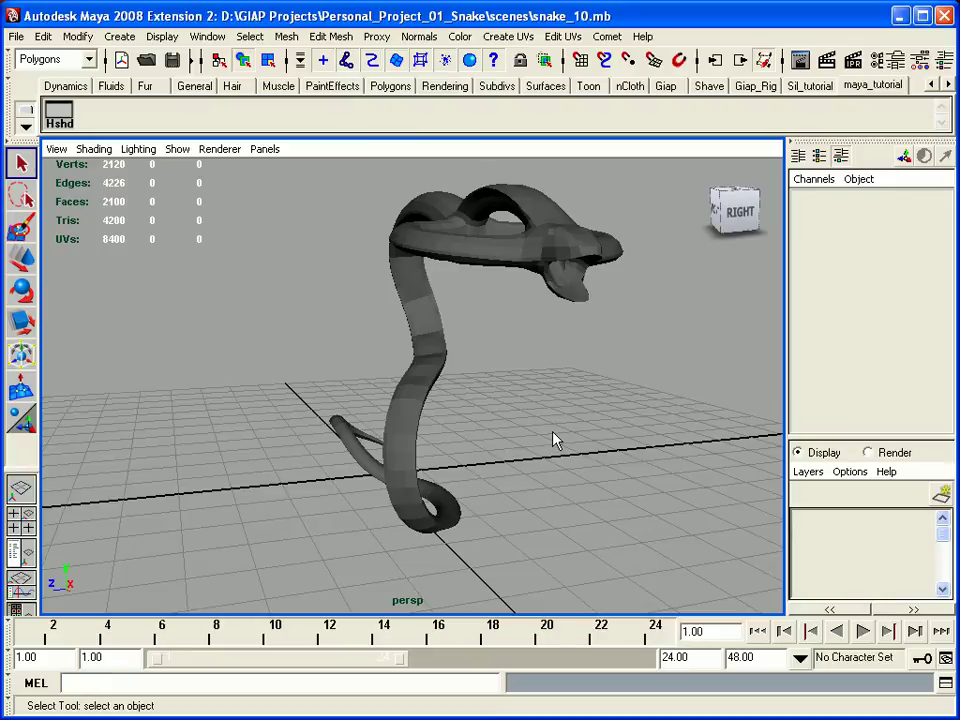
Tumble around the snake from several angles and leave the snake mesh selected
alt+right_drag(557, 440, 551, 435)
alt+drag(551, 435, 497, 450)
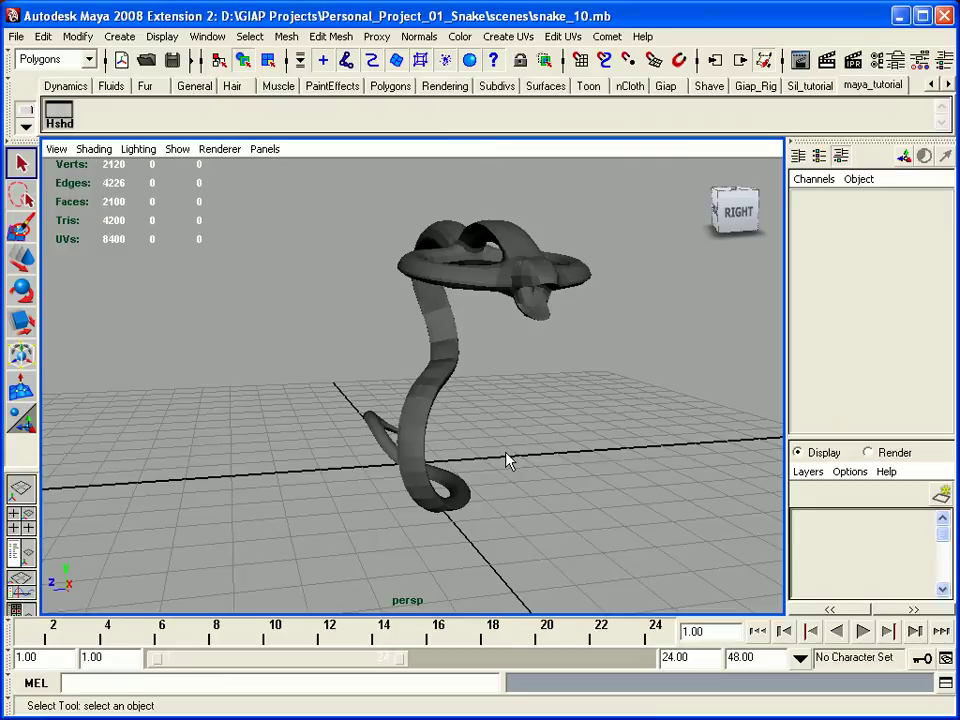
alt+drag(527, 472, 489, 439)
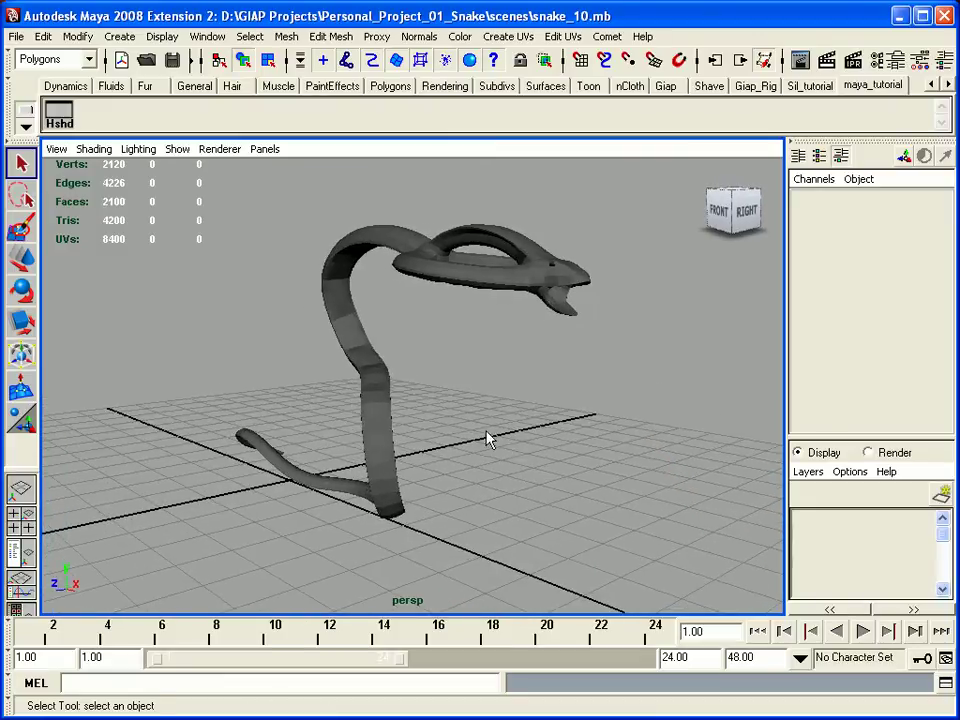
click(367, 382)
alt+drag(367, 455, 465, 452)
alt+right_drag(465, 452, 482, 515)
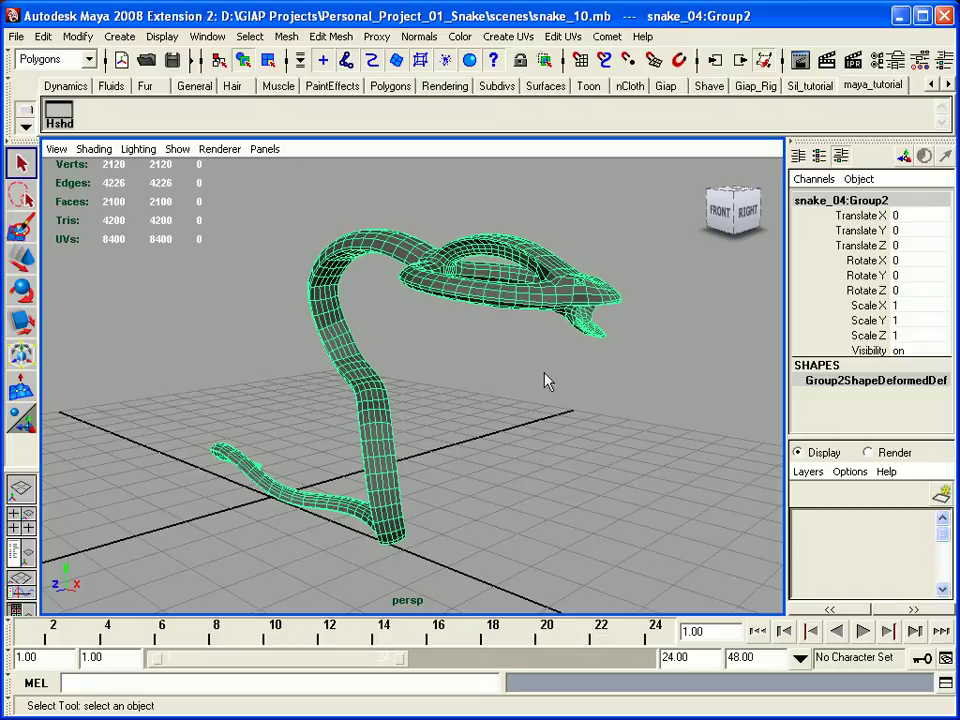
click(516, 408)
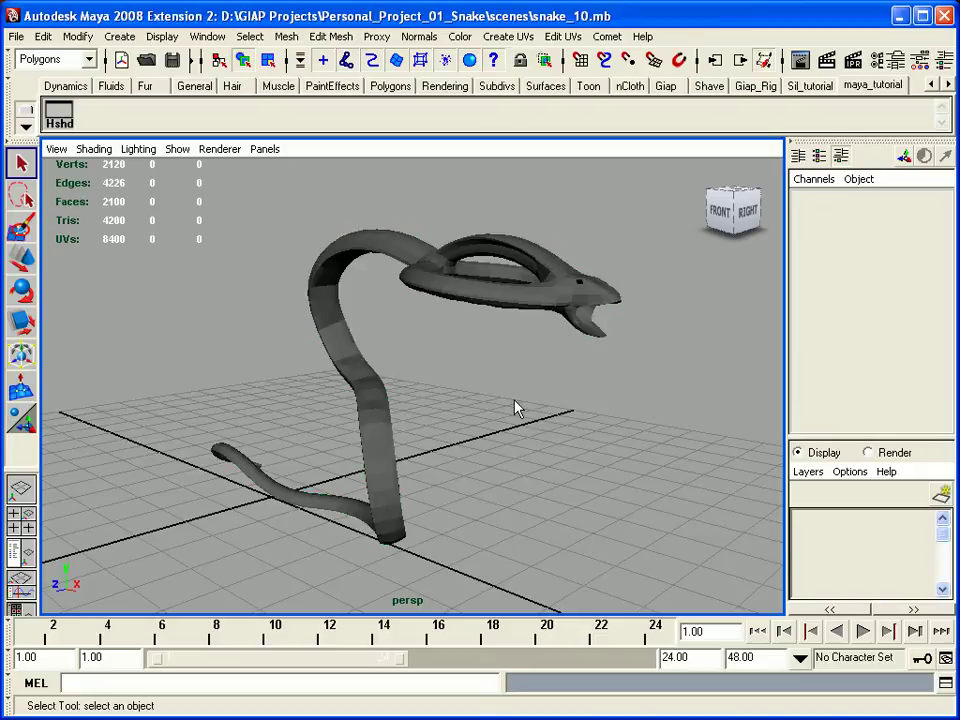
click(503, 298)
alt+drag(503, 298, 487, 418)
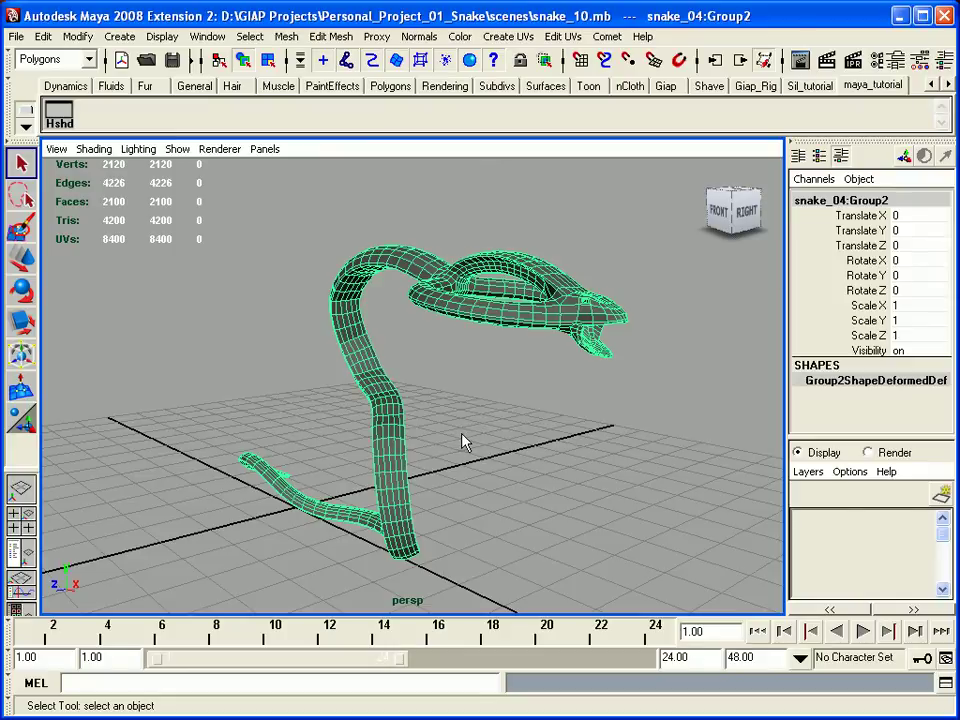
click(16, 36)
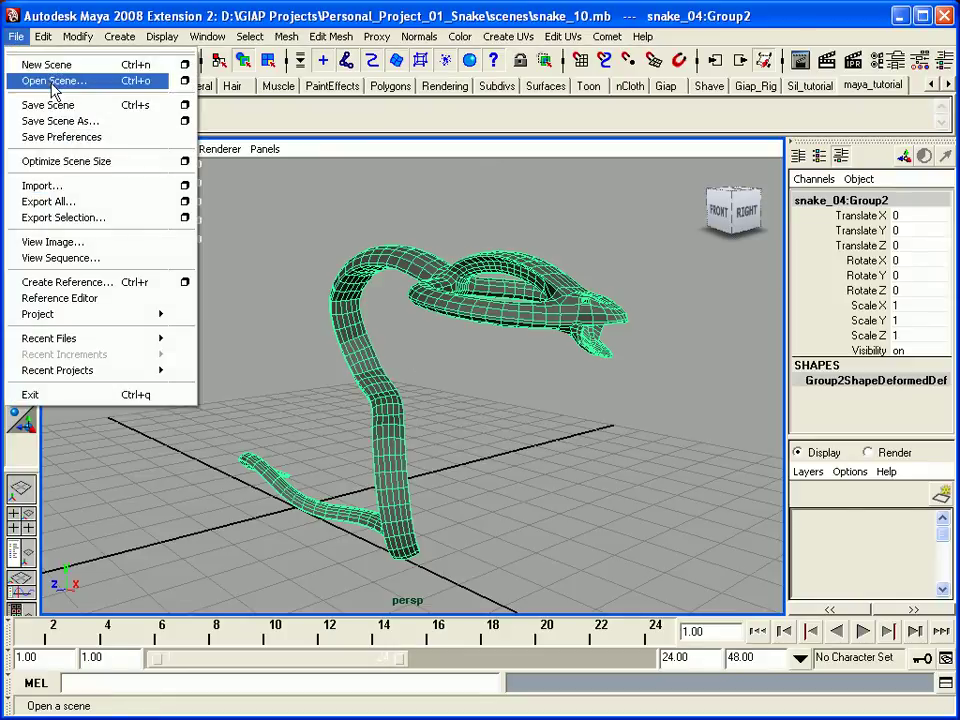
click(55, 121)
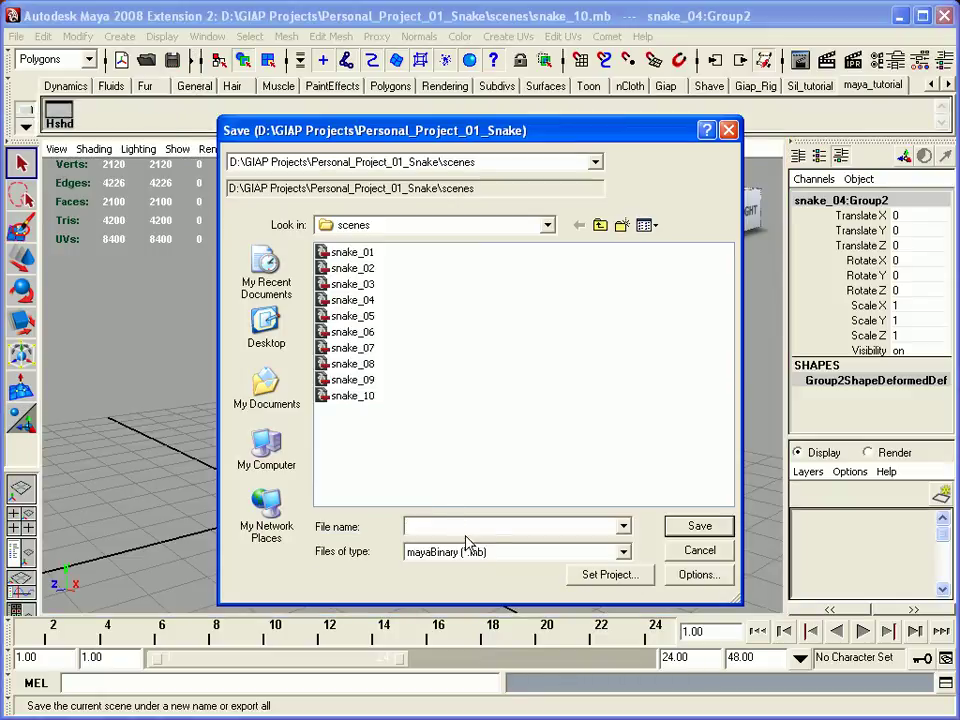
click(480, 553)
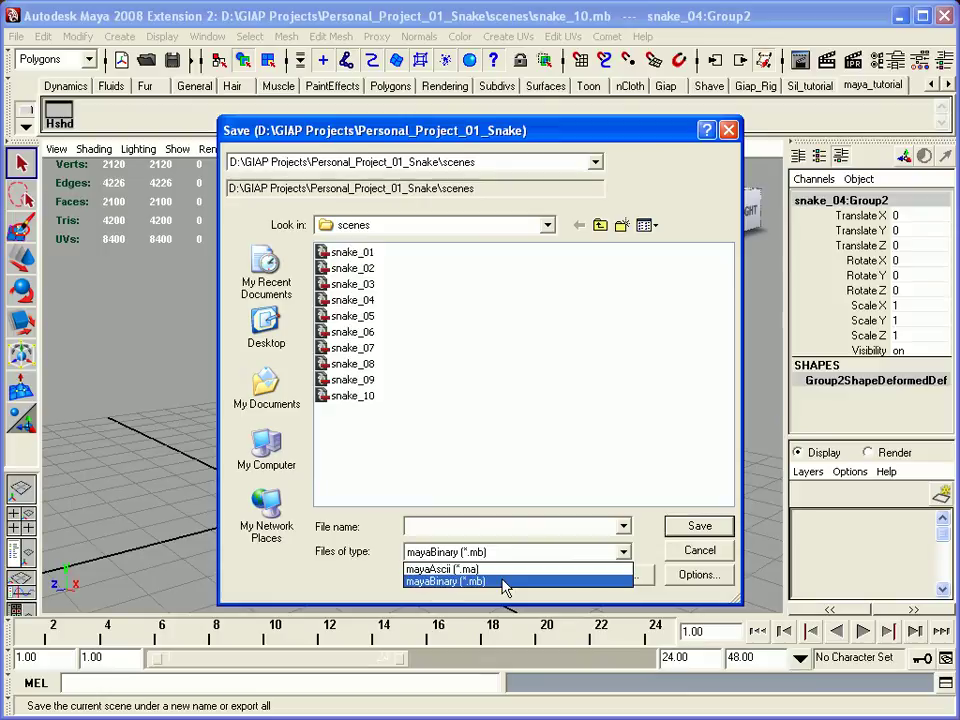
click(690, 558)
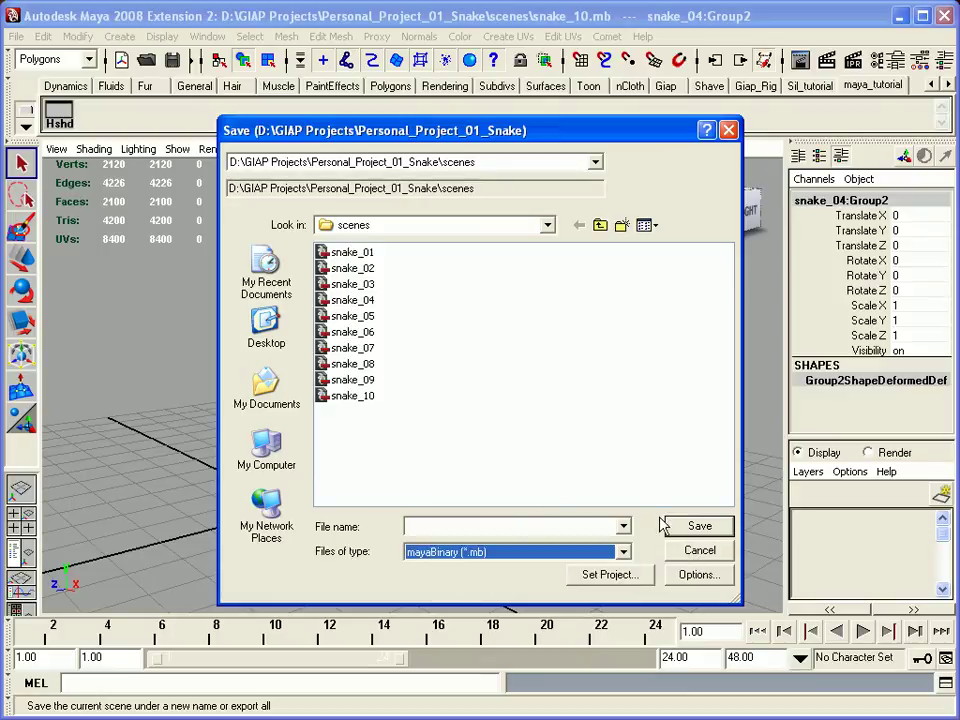
click(688, 551)
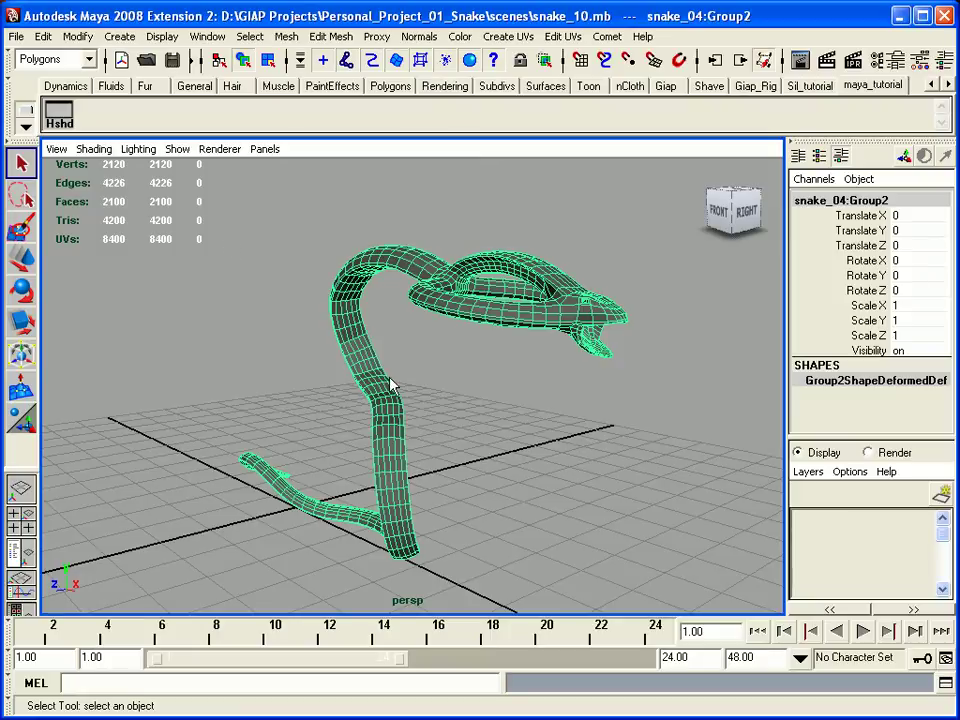
Select the snake mesh and open Export Selection, then cancel without exporting
click(278, 396)
click(352, 370)
click(16, 36)
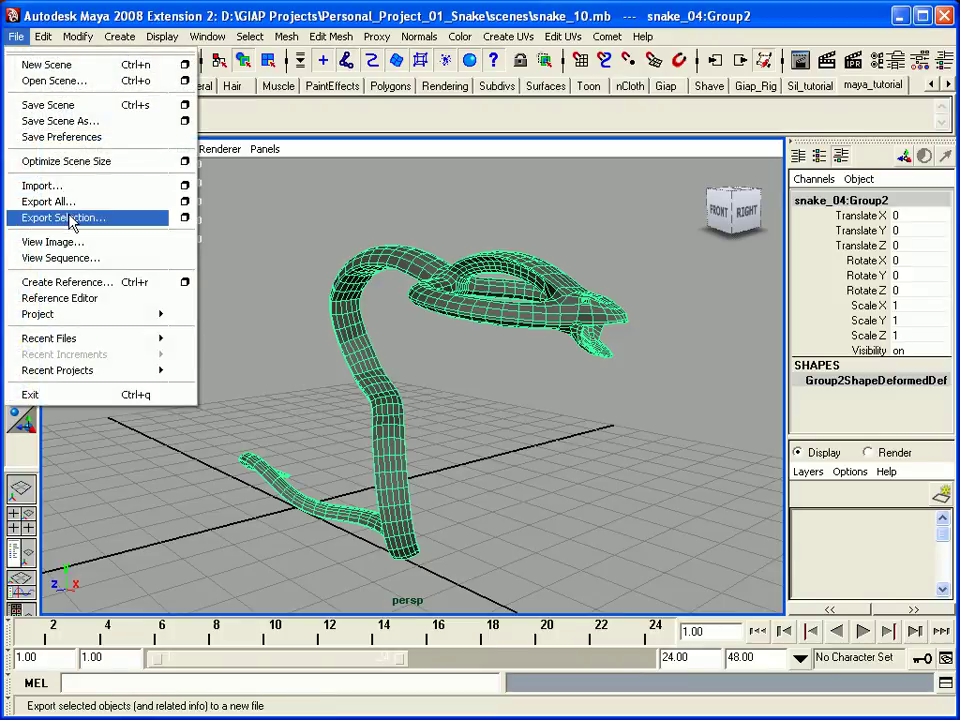
click(396, 407)
click(396, 407)
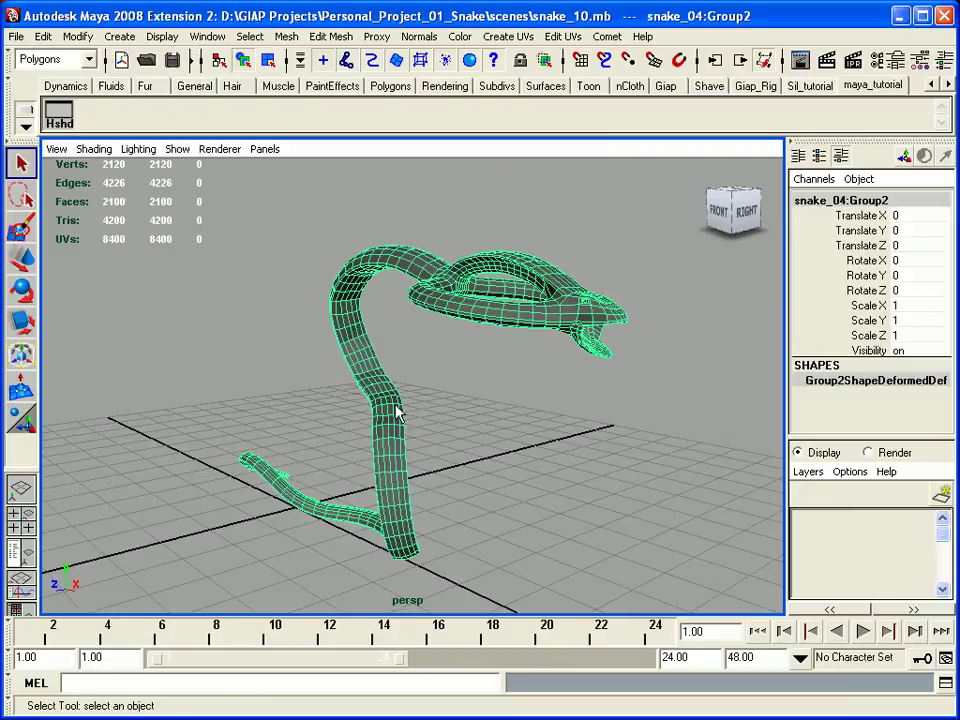
click(16, 36)
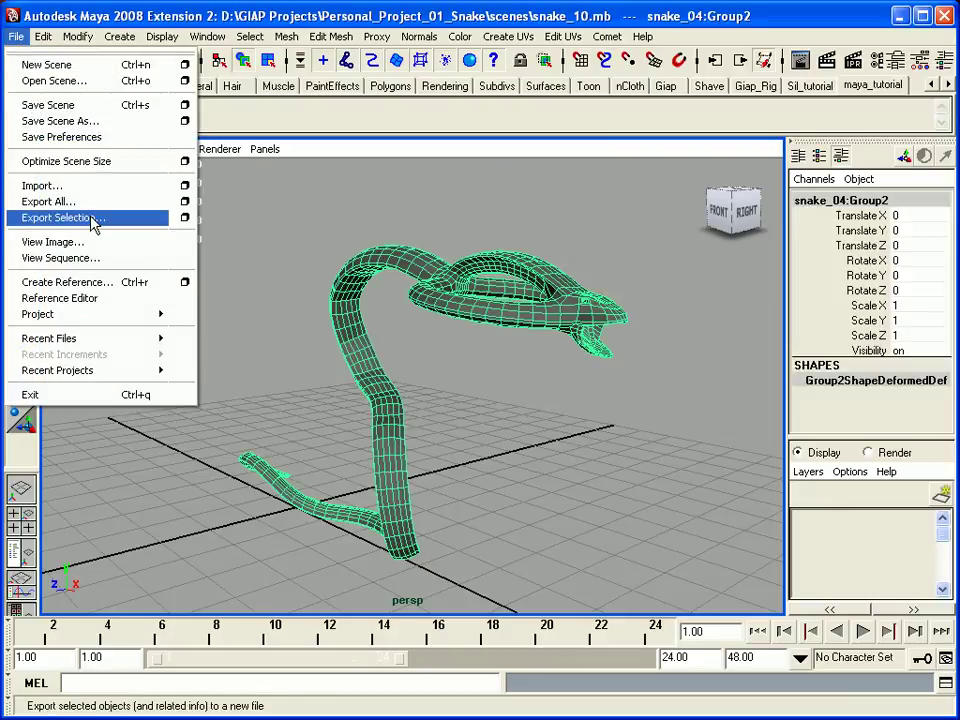
click(93, 219)
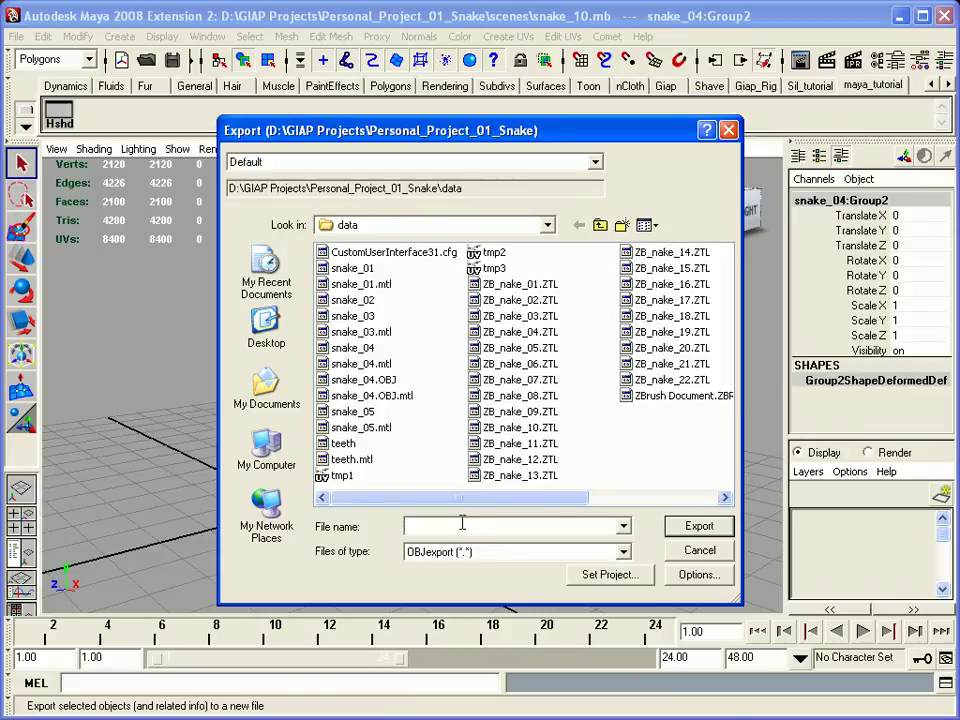
click(700, 550)
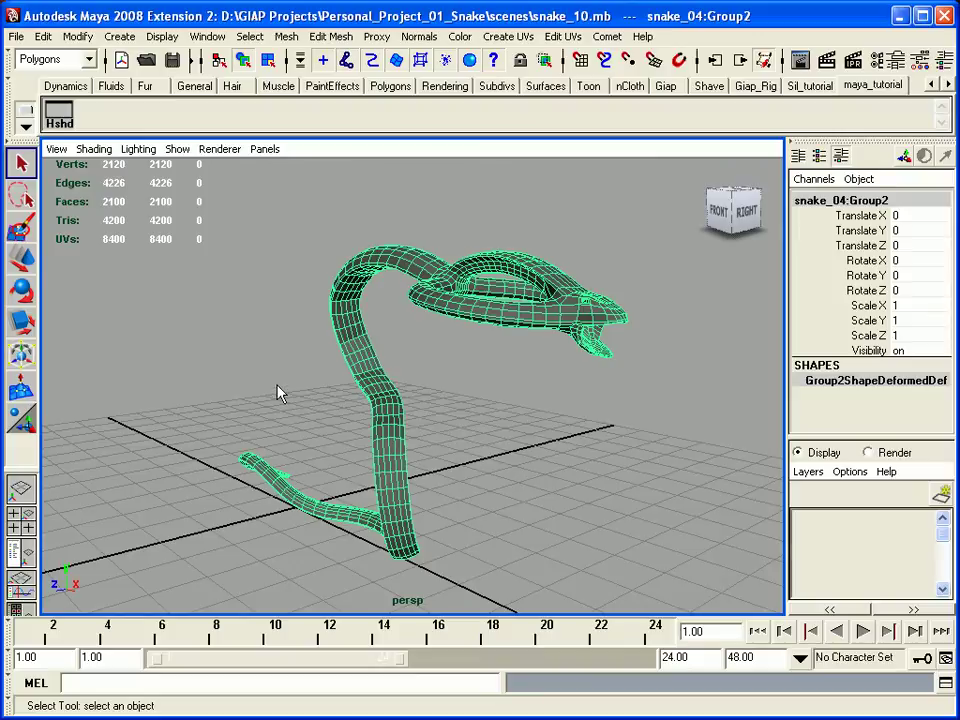
Confirm OBJexport is in Export Selection's file types, cancel, then go to Window > Settings/Preferences
click(16, 36)
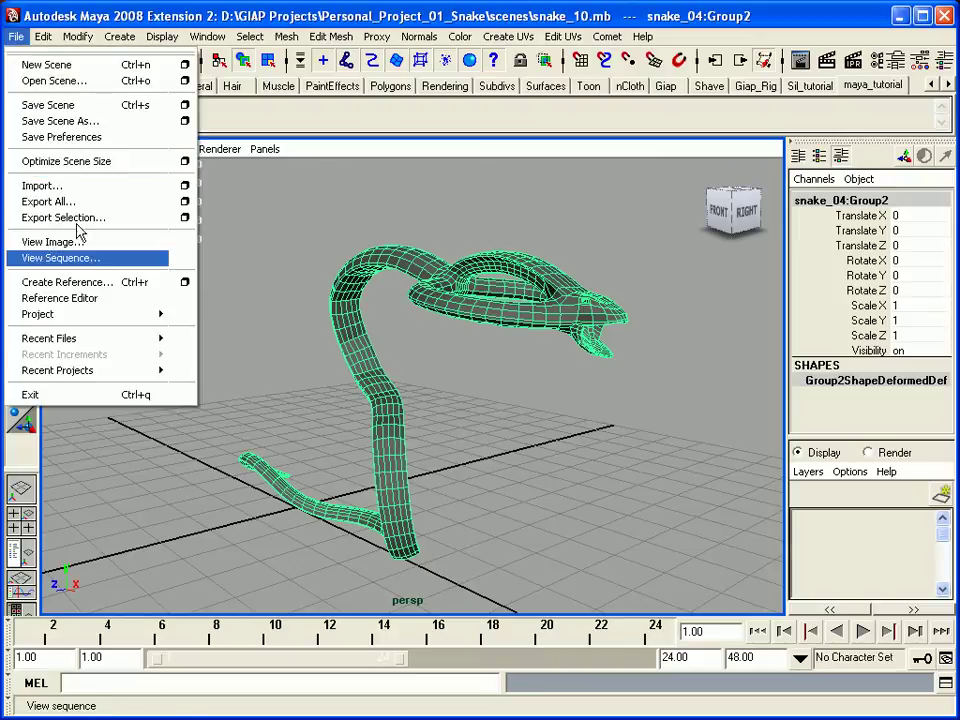
click(70, 218)
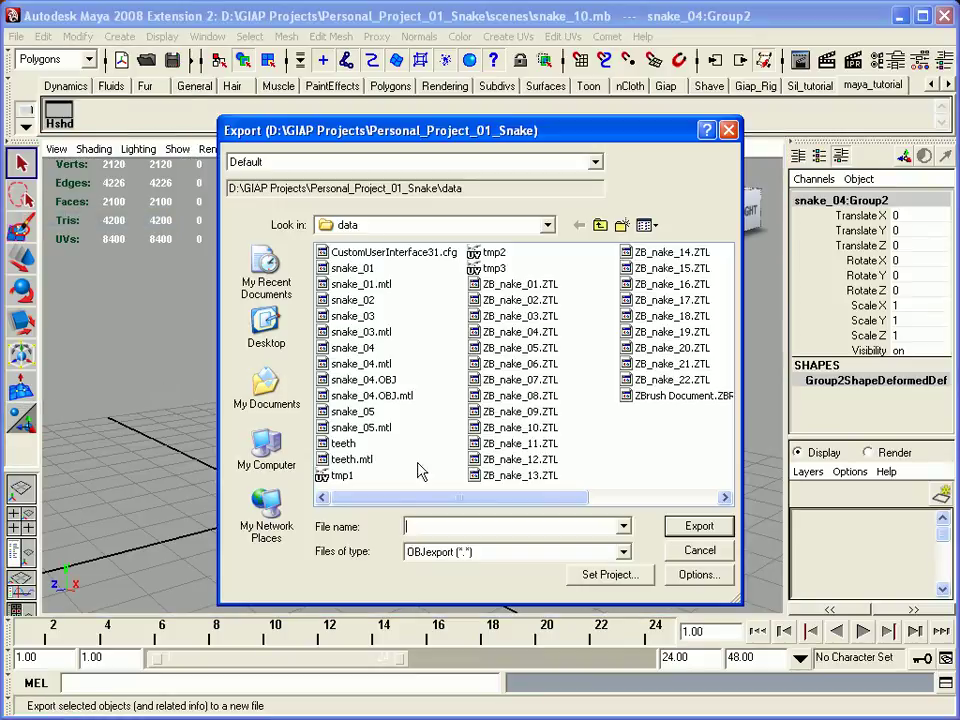
click(465, 553)
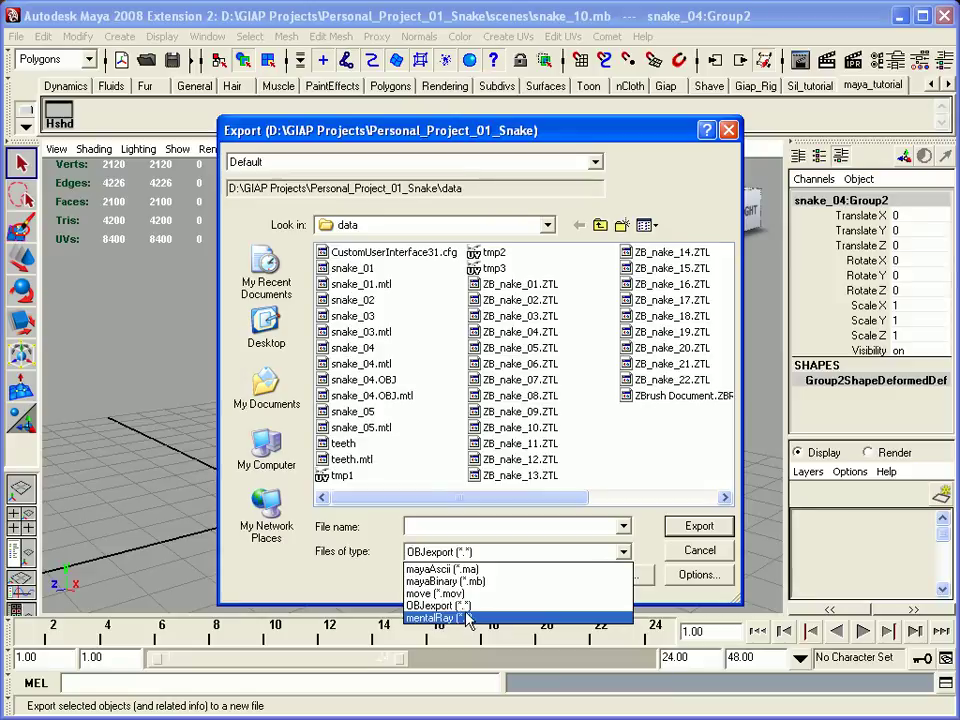
click(700, 556)
click(695, 553)
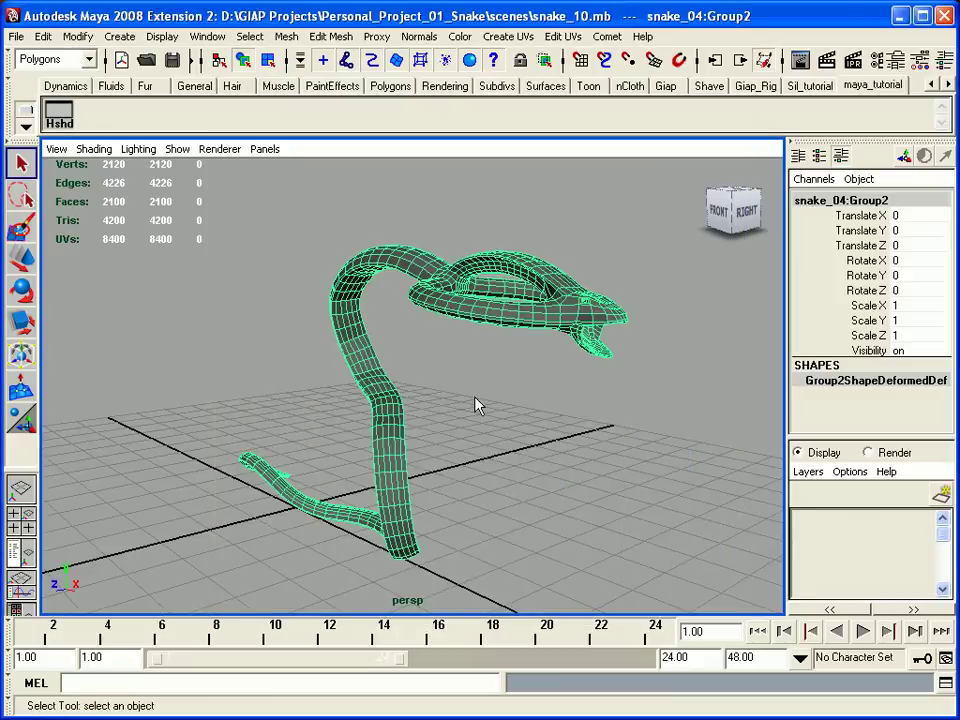
click(206, 37)
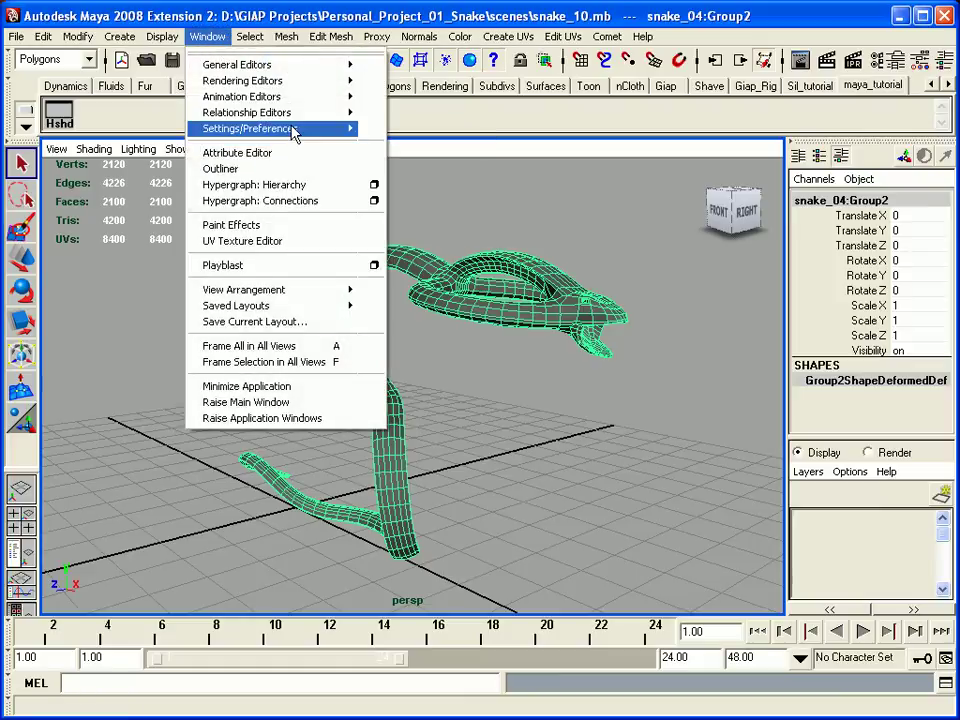
mouse_move(293, 133)
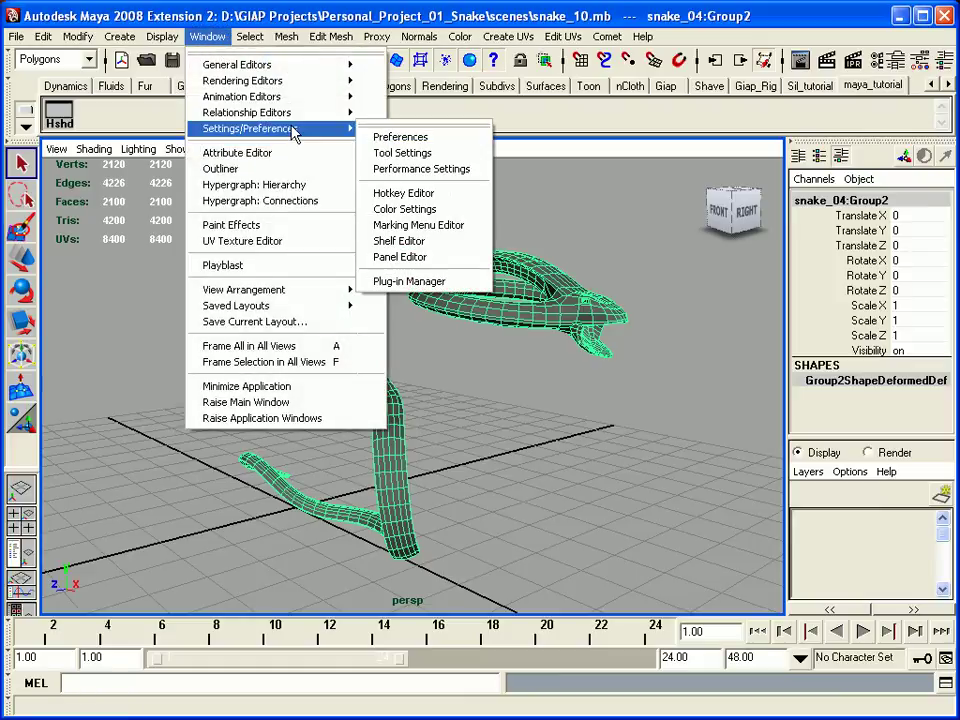
In the Plug-in Manager, set objExport.mll to Loaded and Auto load
click(411, 284)
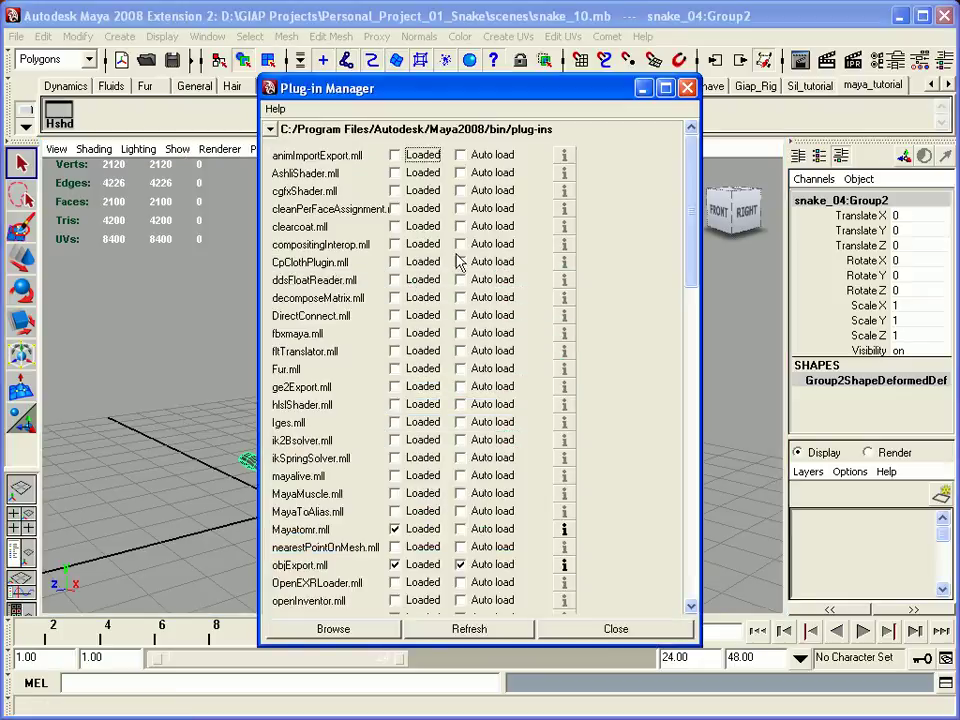
drag(695, 192, 697, 247)
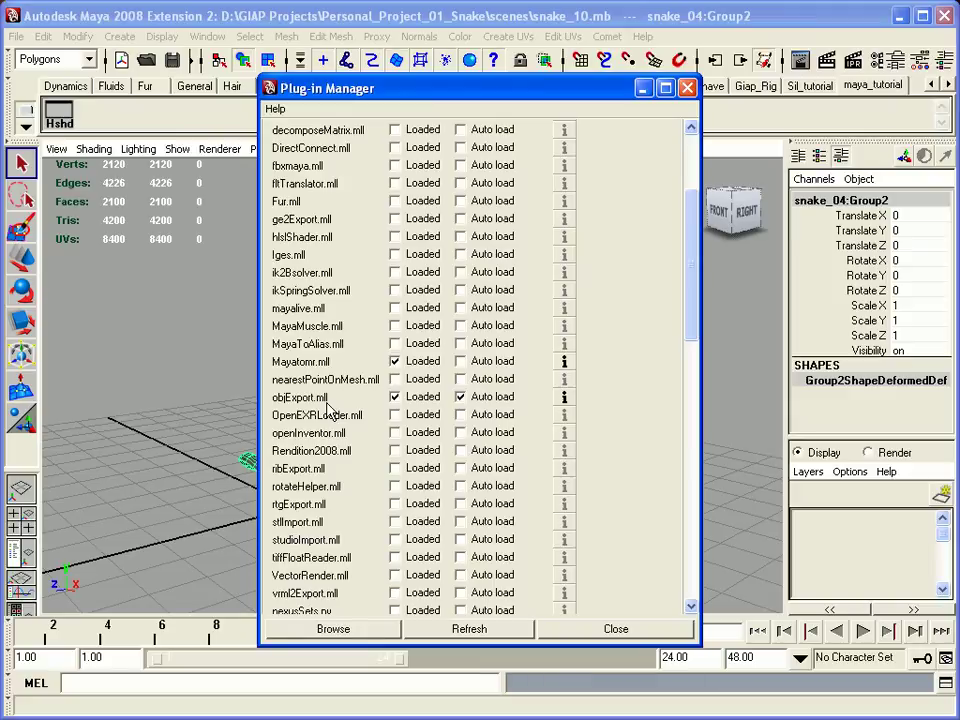
click(396, 397)
click(470, 400)
click(470, 404)
click(401, 404)
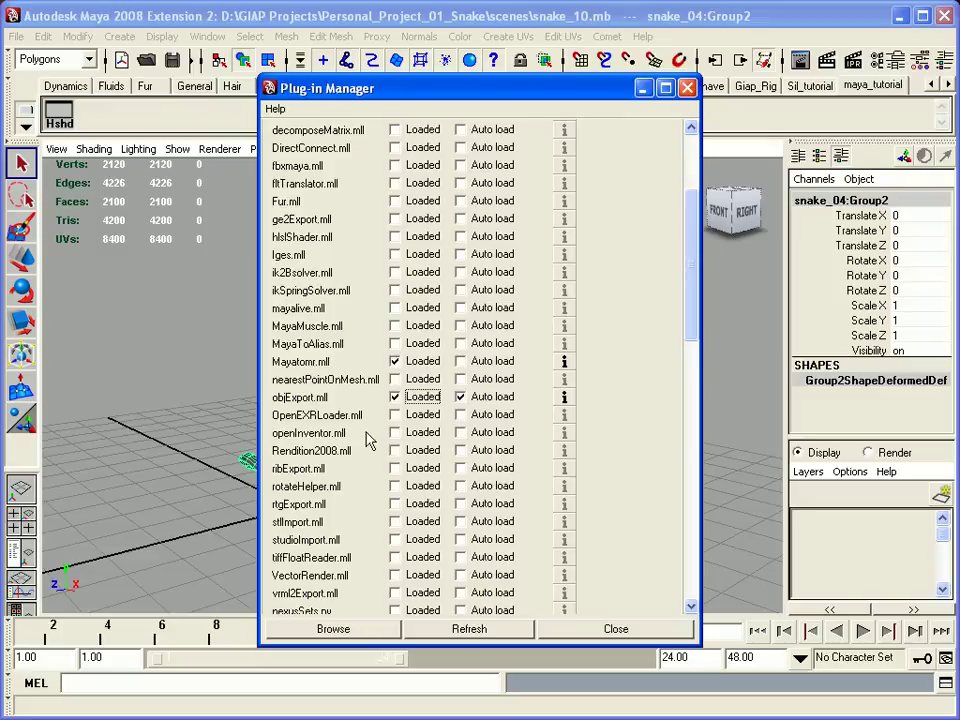
click(461, 397)
Close the Plug-in Manager, reselect the snake mesh, and check Export Selection uses OBJexport before cancelling
click(616, 629)
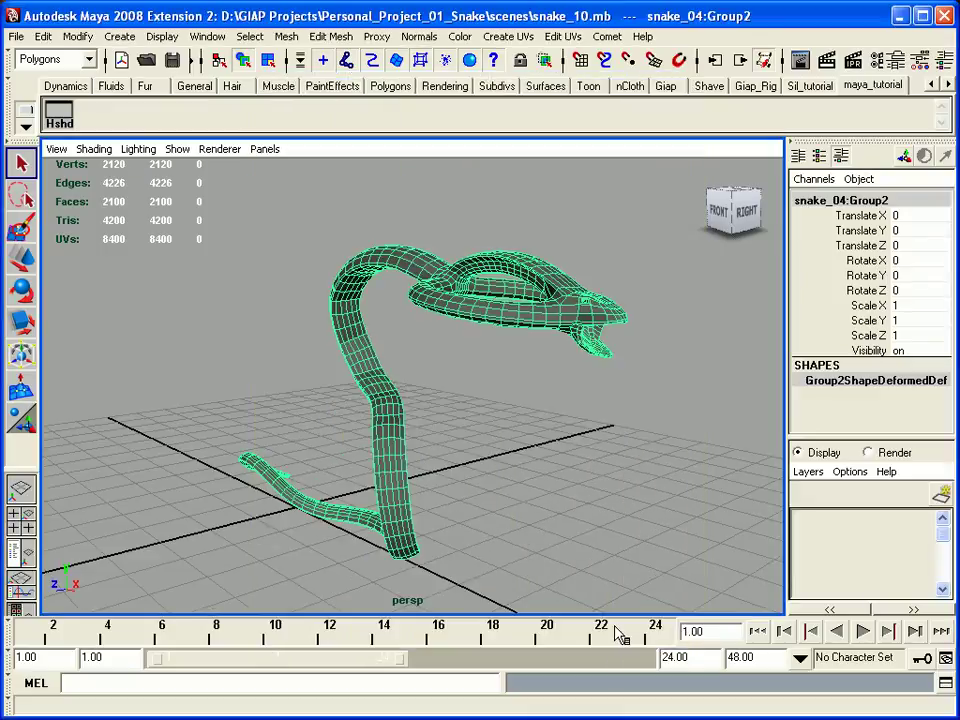
click(299, 354)
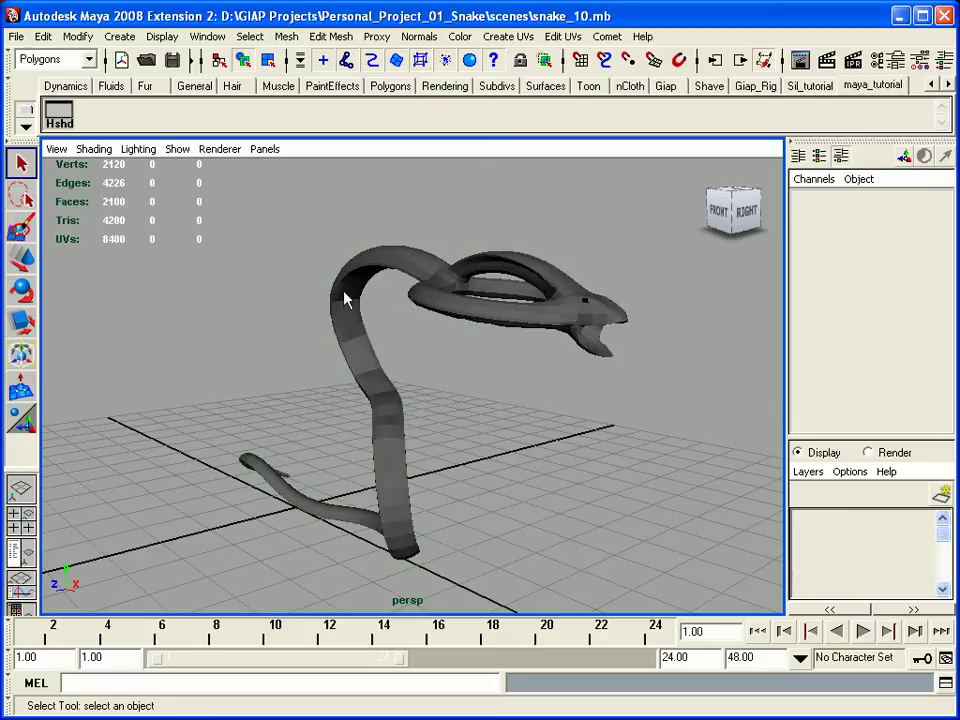
click(354, 314)
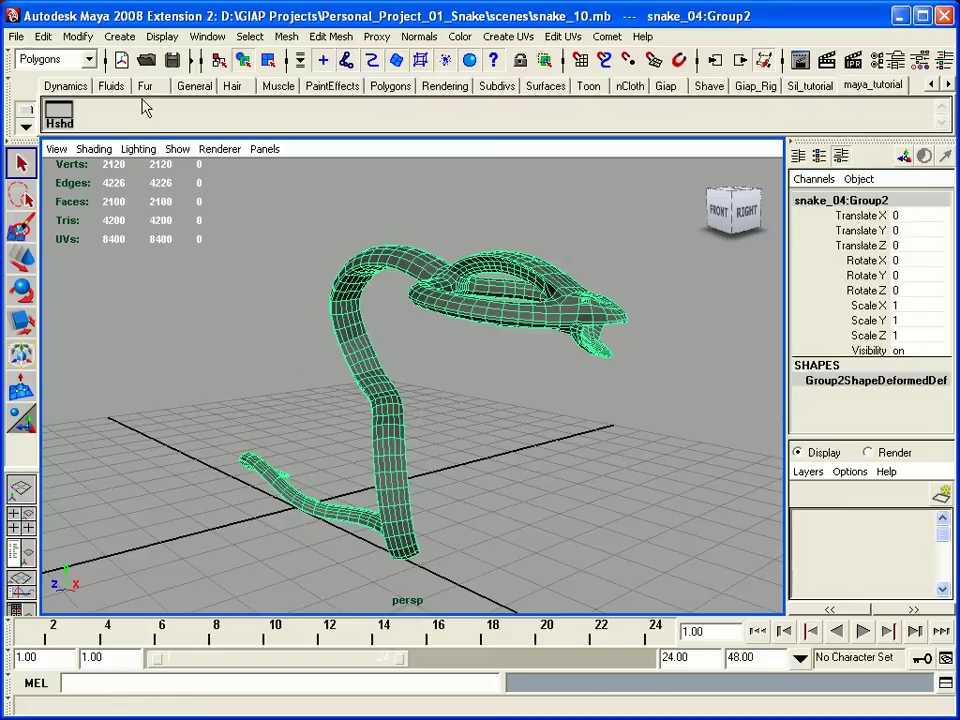
click(16, 37)
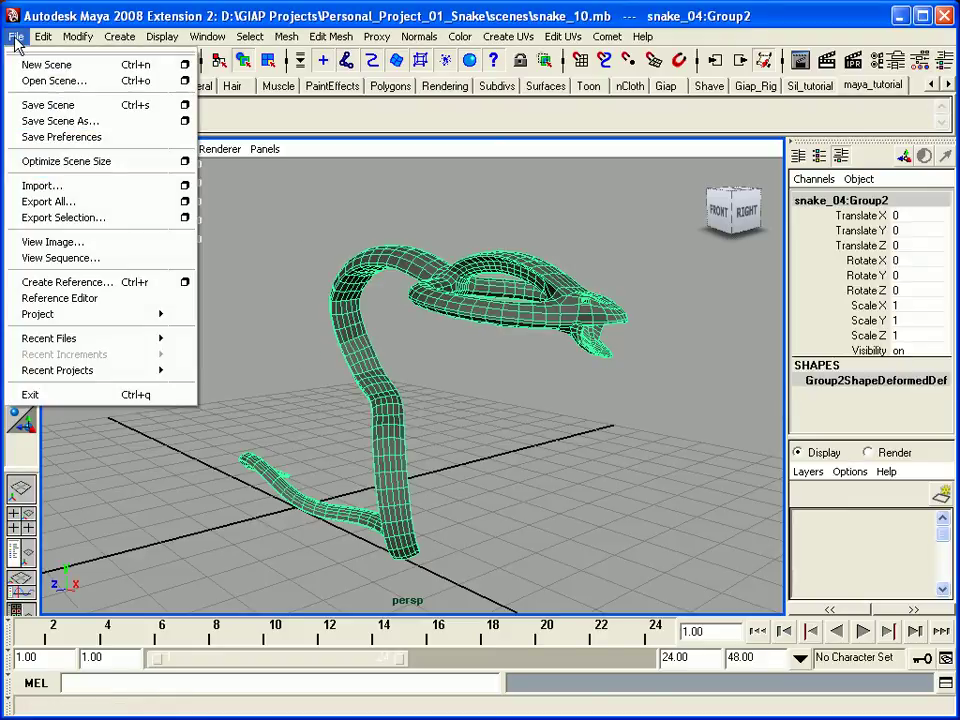
click(76, 217)
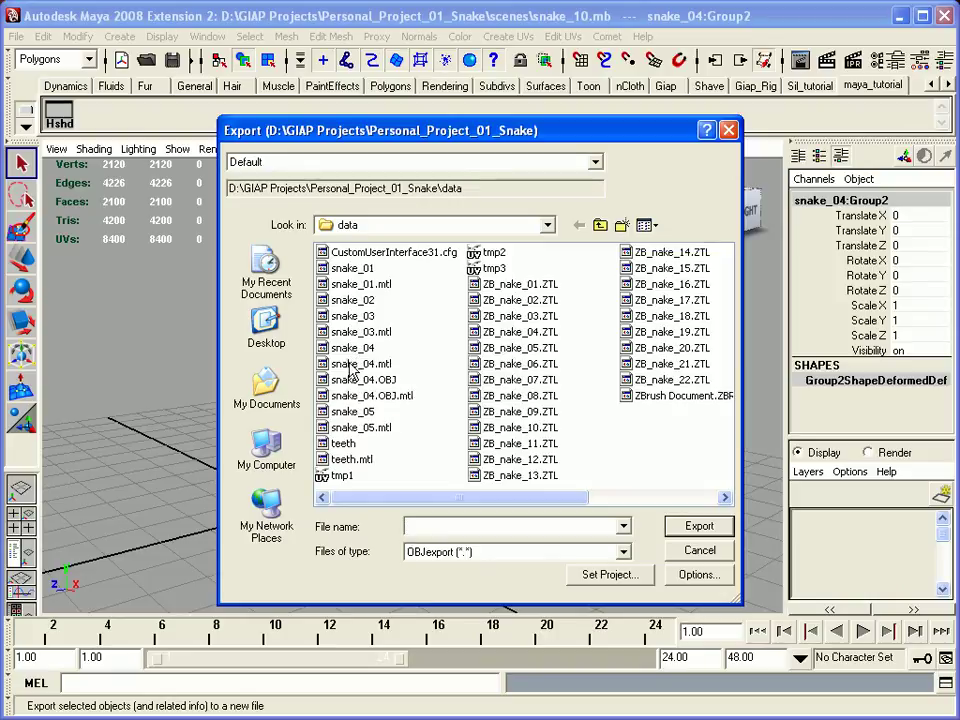
click(700, 551)
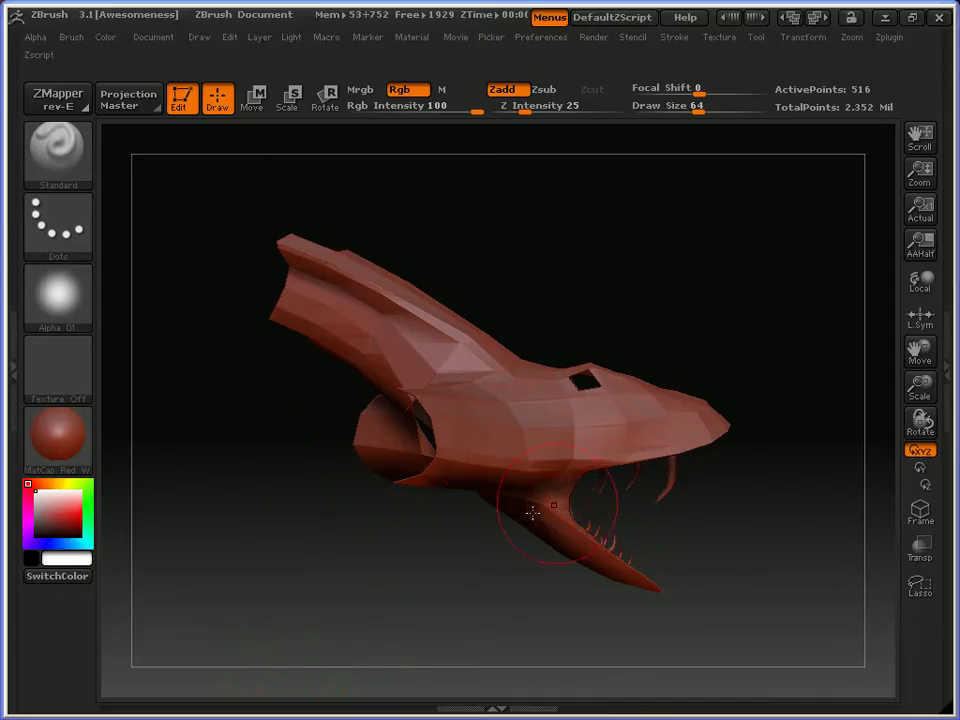
Unhide the whole snake body, frame it with F, rotate it, and open the Tool palette
key(ctrl)
ctrl+shift+click(743, 519)
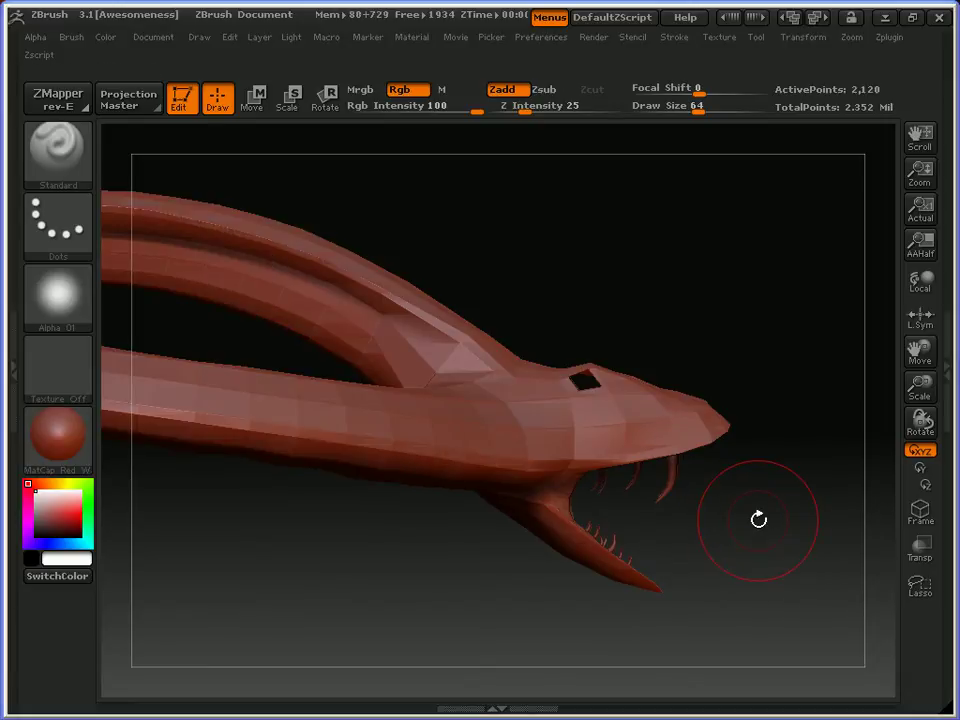
key(space)
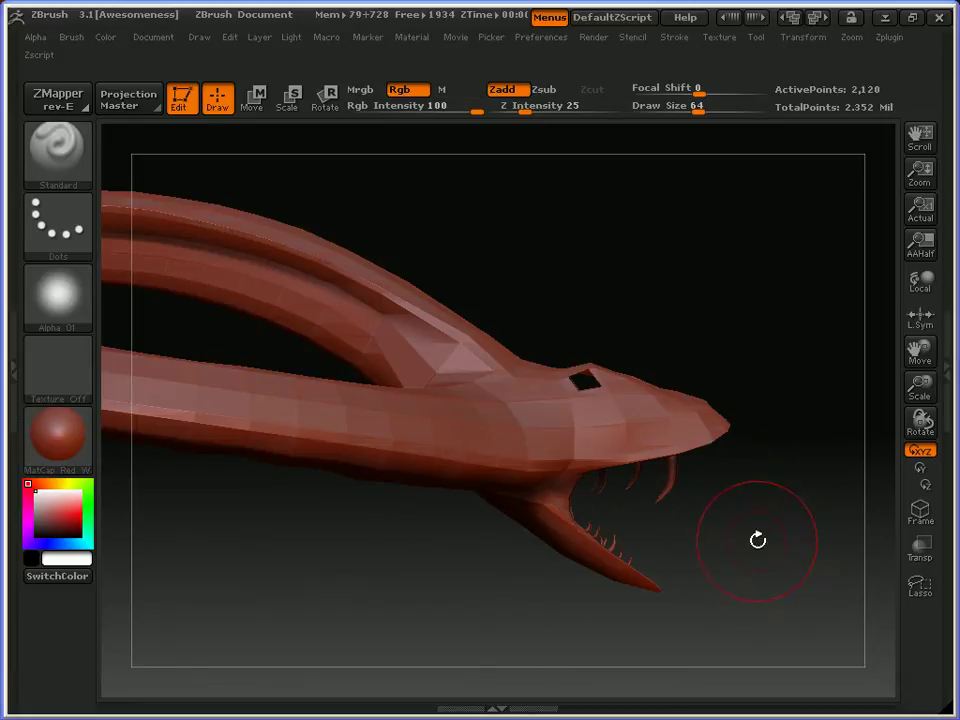
alt+drag(759, 538, 746, 497)
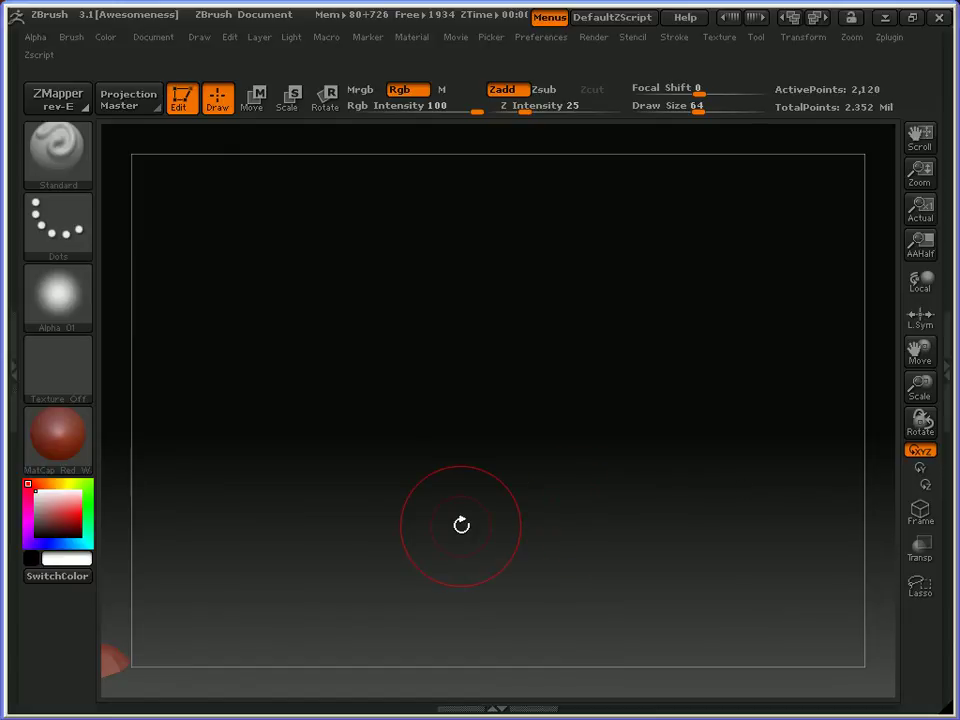
key(f)
drag(701, 497, 640, 423)
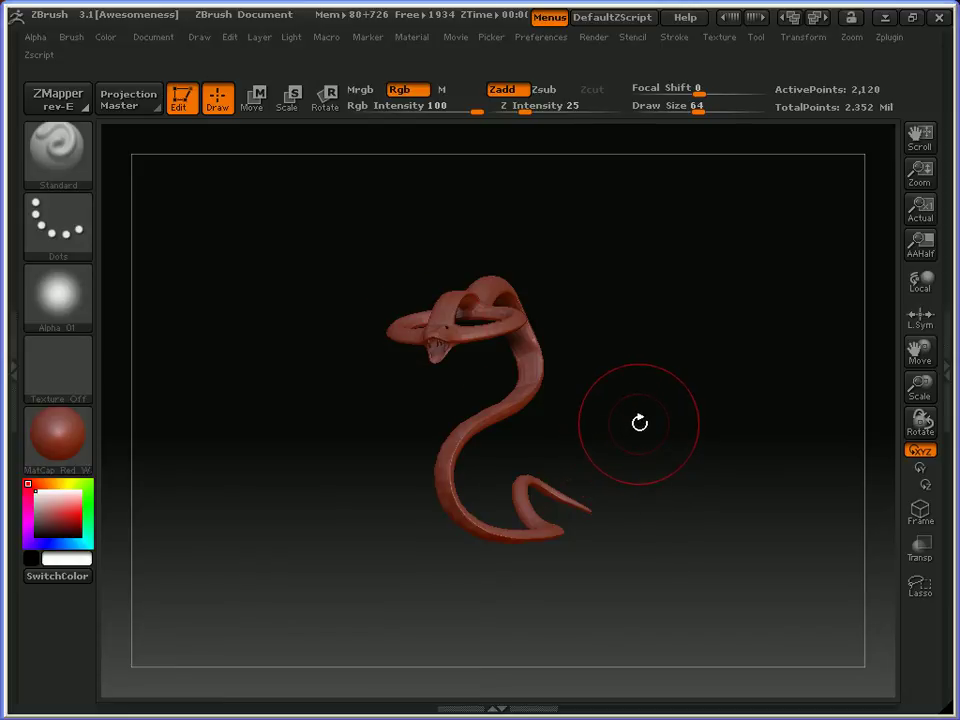
drag(724, 374, 700, 372)
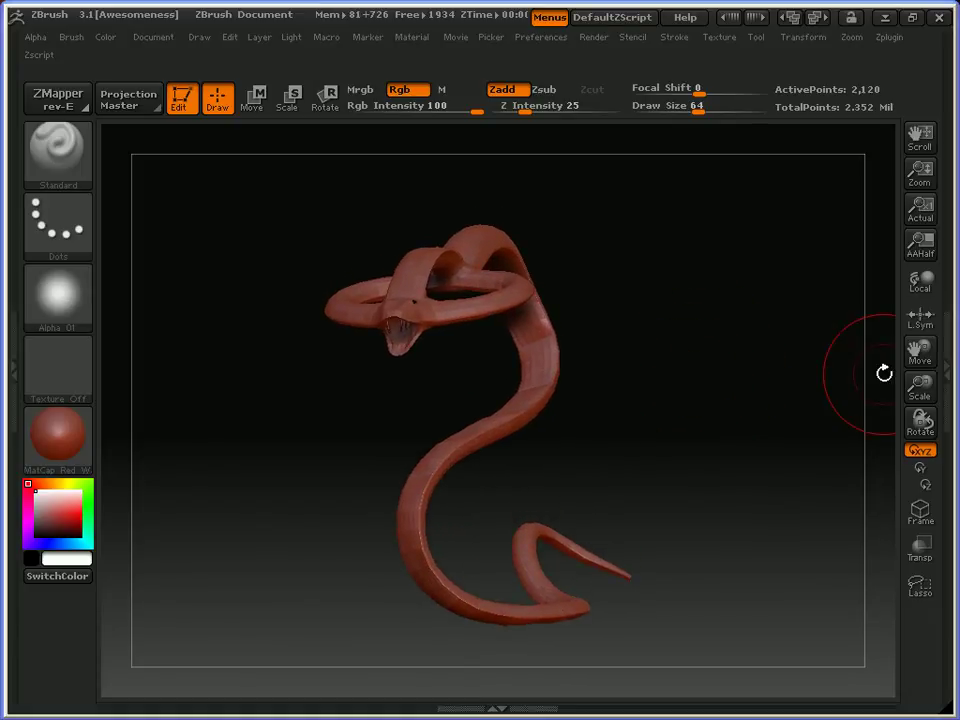
click(945, 371)
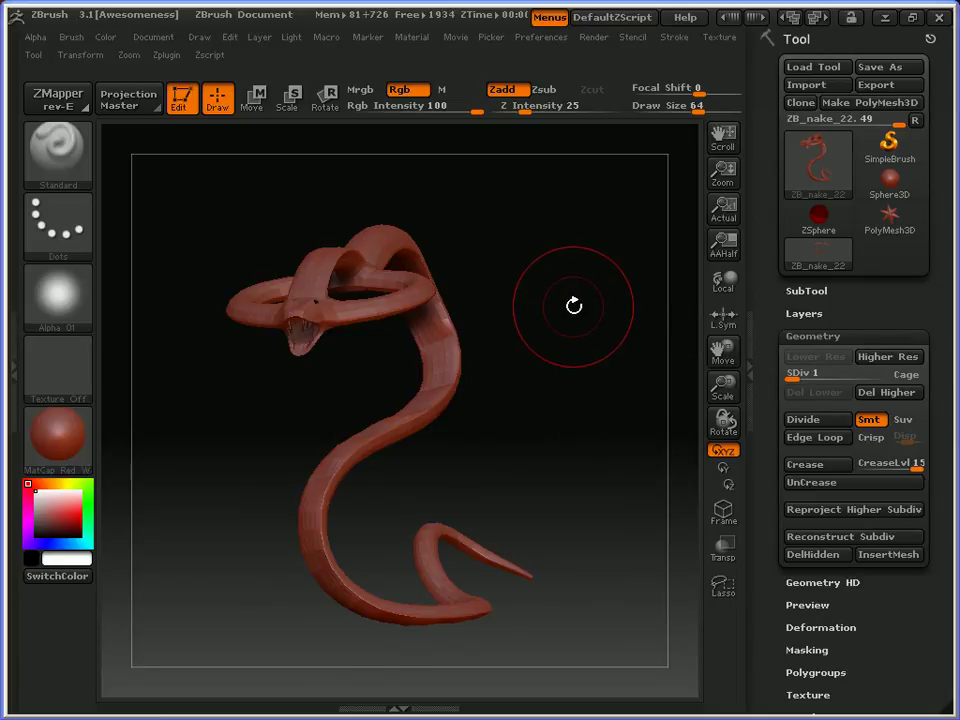
Toggle the wireframe on and off, raise Geometry SDiv to level 6, and zoom onto the head
alt+drag(572, 306, 588, 436)
alt+drag(576, 302, 637, 297)
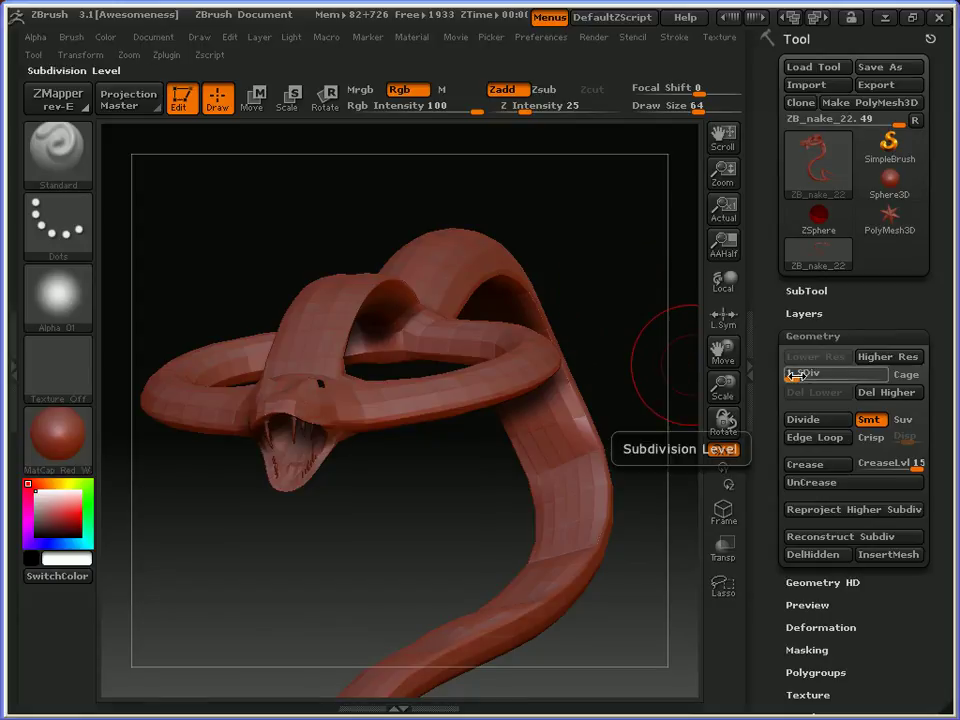
drag(591, 257, 602, 268)
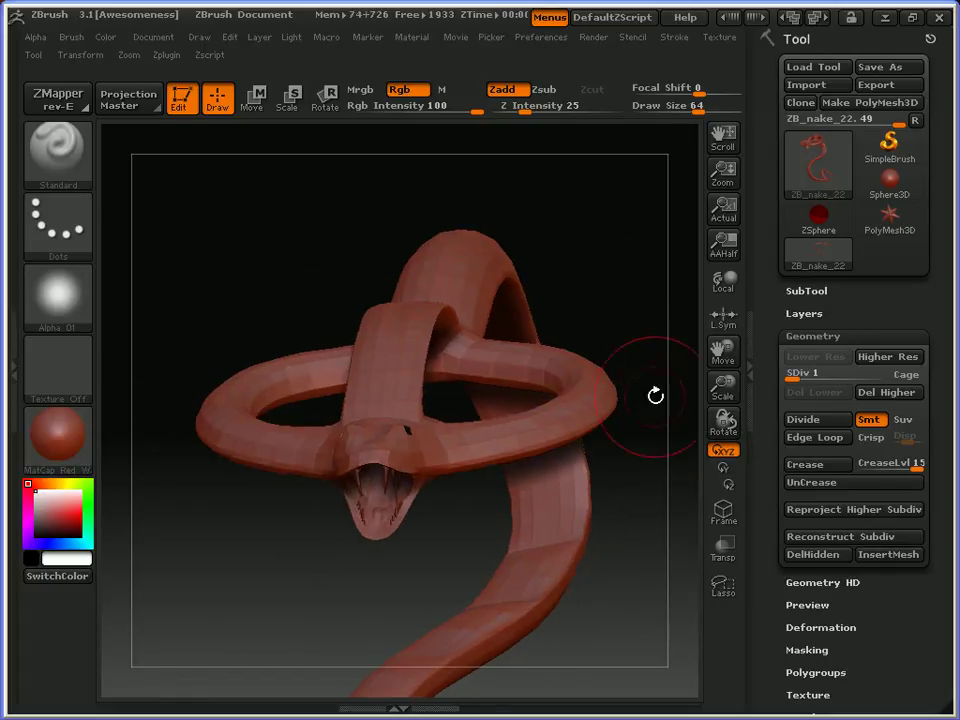
click(723, 512)
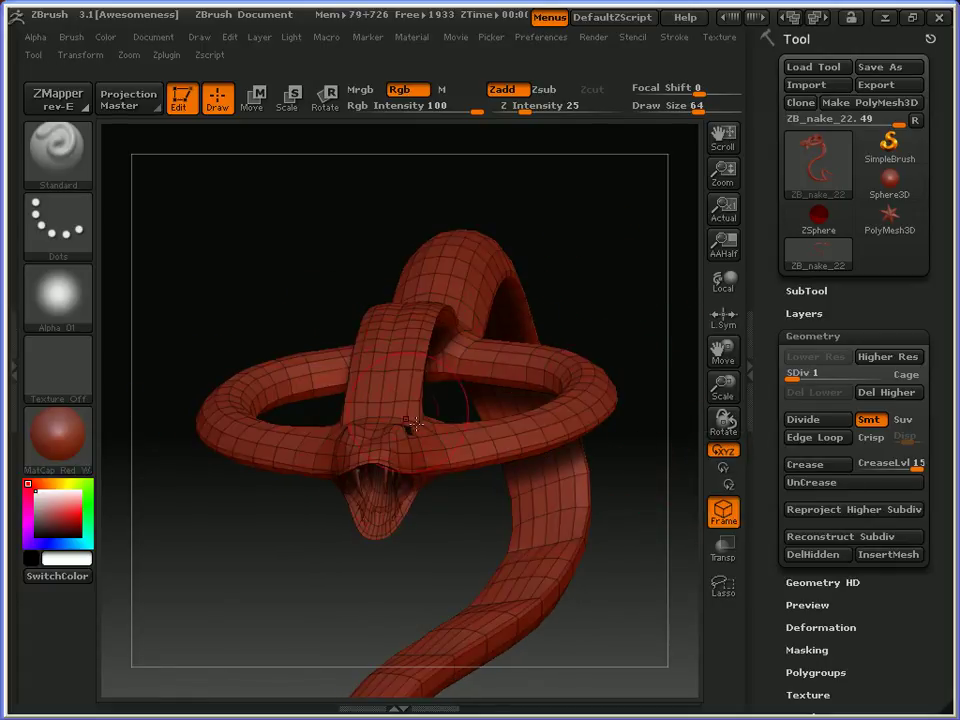
click(726, 513)
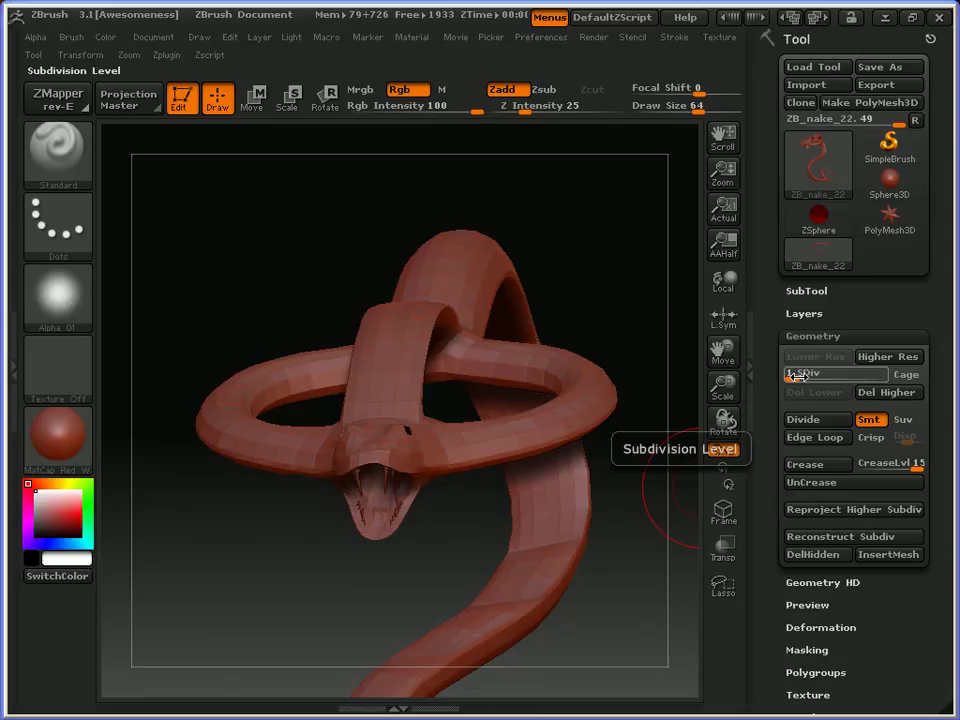
drag(822, 379, 863, 378)
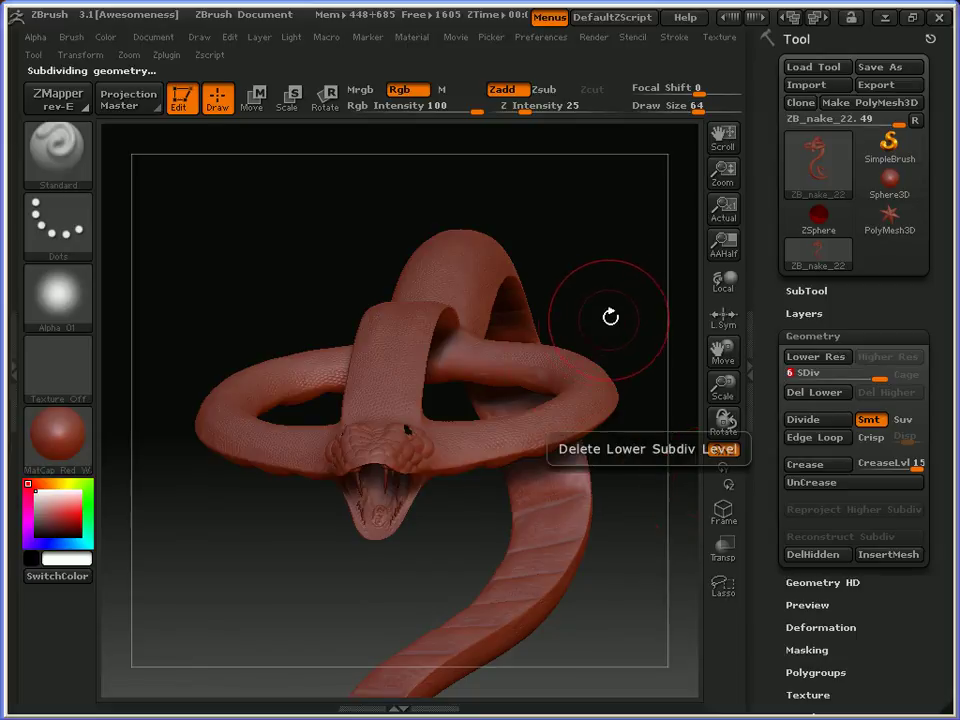
drag(613, 288, 153, 396)
click(50, 441)
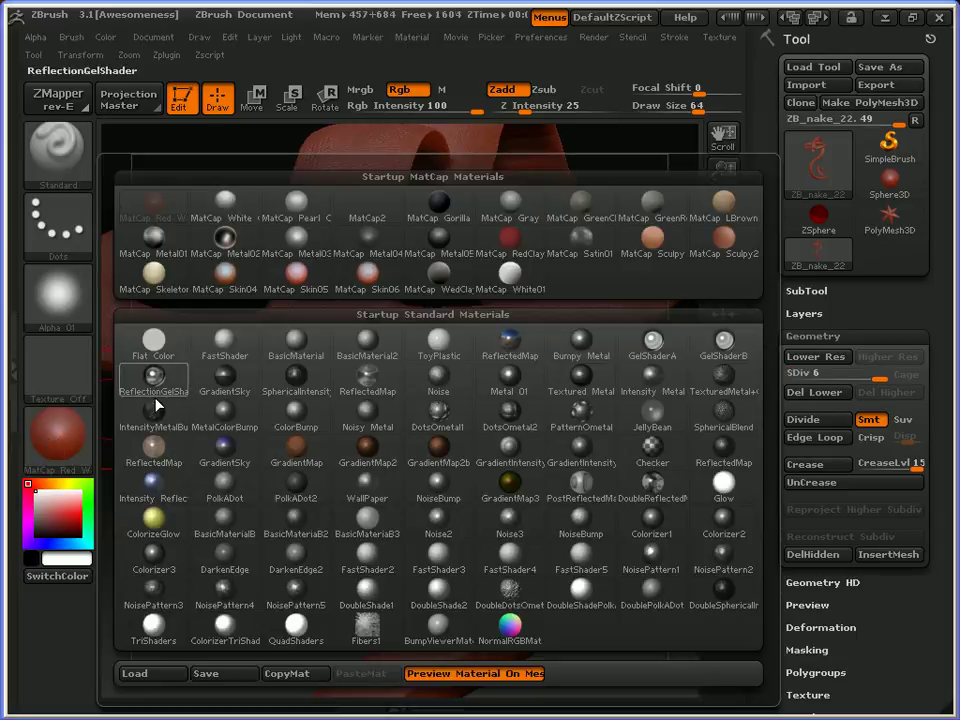
Apply BasicMaterial and zoom in close on the snake's head and jaw
click(338, 358)
drag(435, 469, 603, 502)
mouse_move(636, 171)
alt+mouse_down()
mouse_move(636, 283)
mouse_move(664, 354)
mouse_move(553, 574)
mouse_move(634, 447)
mouse_move(561, 523)
mouse_move(583, 471)
mouse_move(585, 499)
mouse_move(606, 476)
mouse_move(482, 536)
alt+mouse_up()
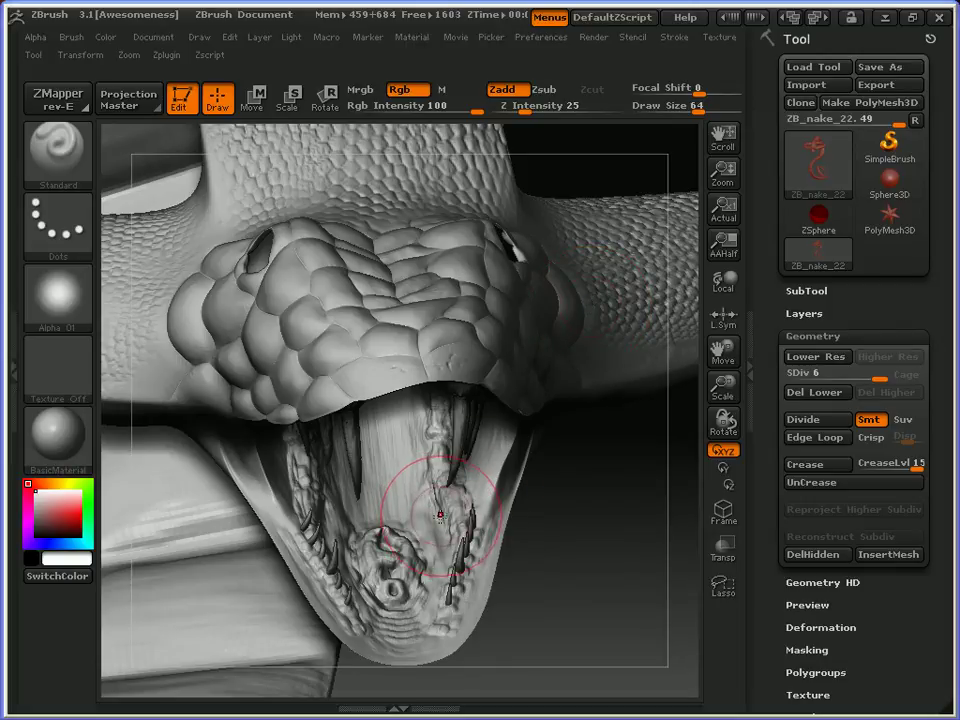
mouse_move(619, 491)
mouse_down()
mouse_move(606, 549)
mouse_move(579, 470)
mouse_move(617, 506)
mouse_move(630, 484)
mouse_move(626, 467)
mouse_up()
mouse_move(641, 425)
mouse_down()
mouse_move(587, 287)
mouse_move(585, 315)
mouse_up()
Try two sculpt strokes on the head, undo both with Ctrl+Z, and inspect the head
drag(345, 220, 328, 295)
mouse_move(147, 400)
mouse_down()
mouse_move(183, 427)
mouse_move(329, 448)
mouse_move(425, 375)
mouse_move(443, 246)
mouse_move(450, 295)
mouse_up()
key(ctrl)
key(ctrl+z)
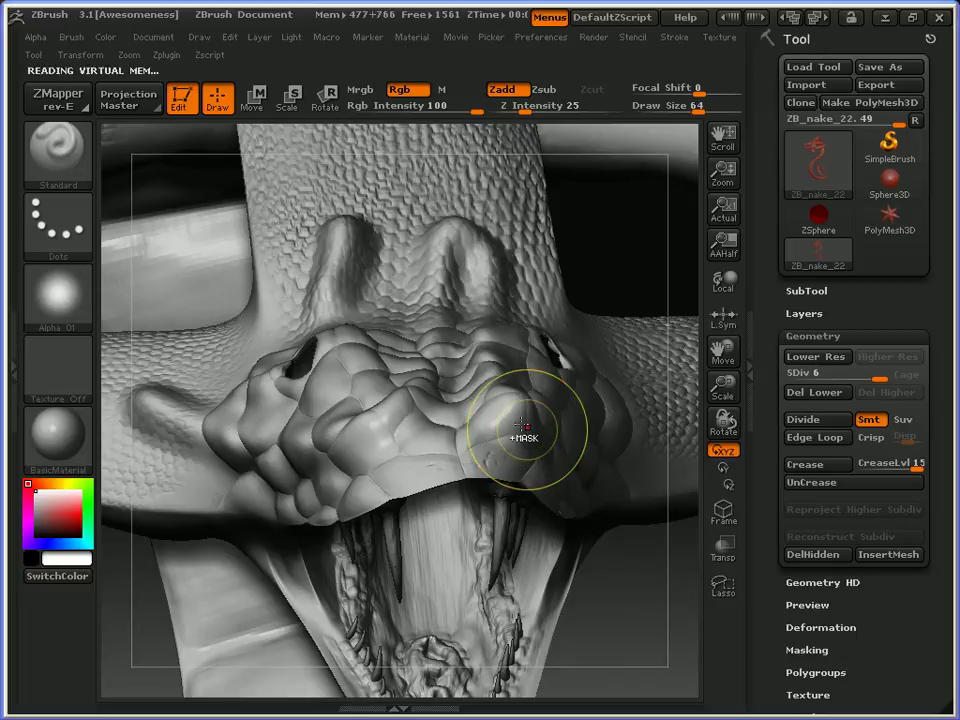
key(ctrl+z)
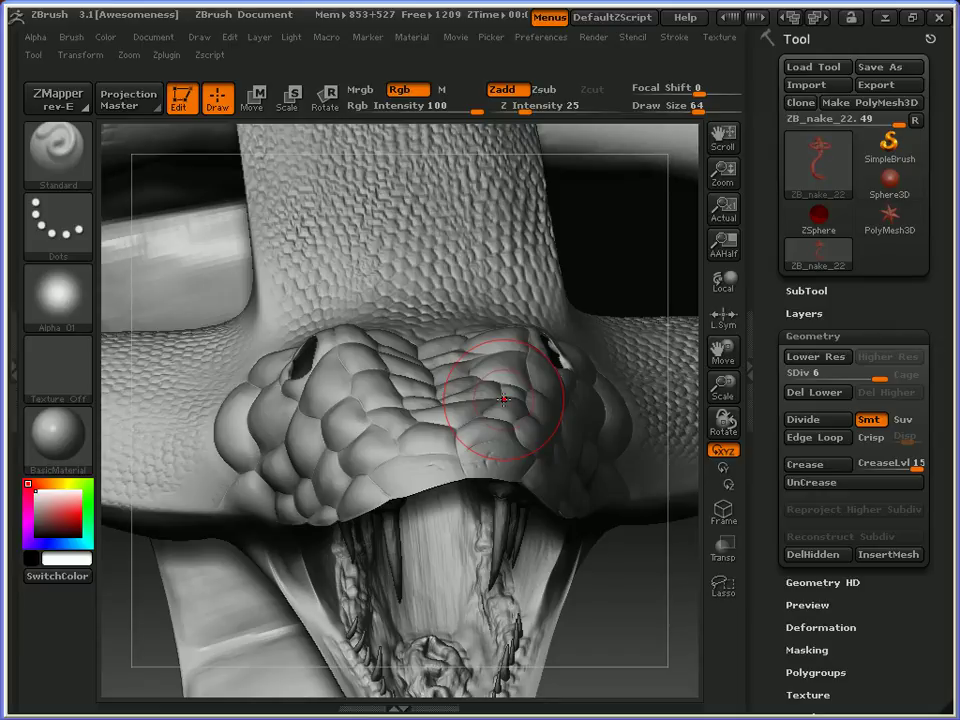
drag(602, 602, 591, 528)
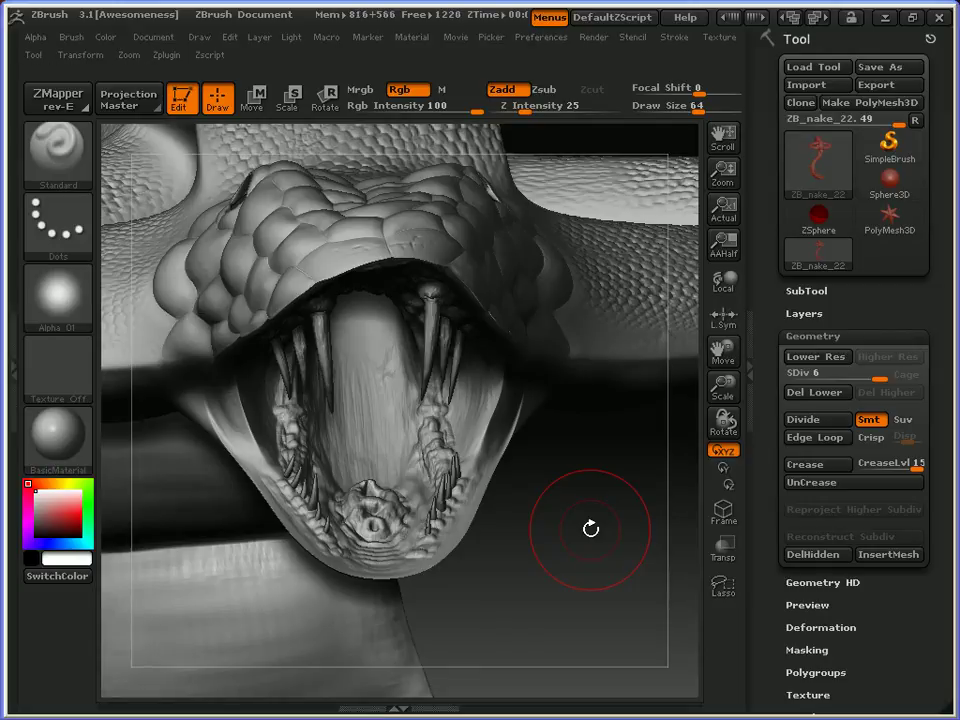
drag(607, 492, 611, 561)
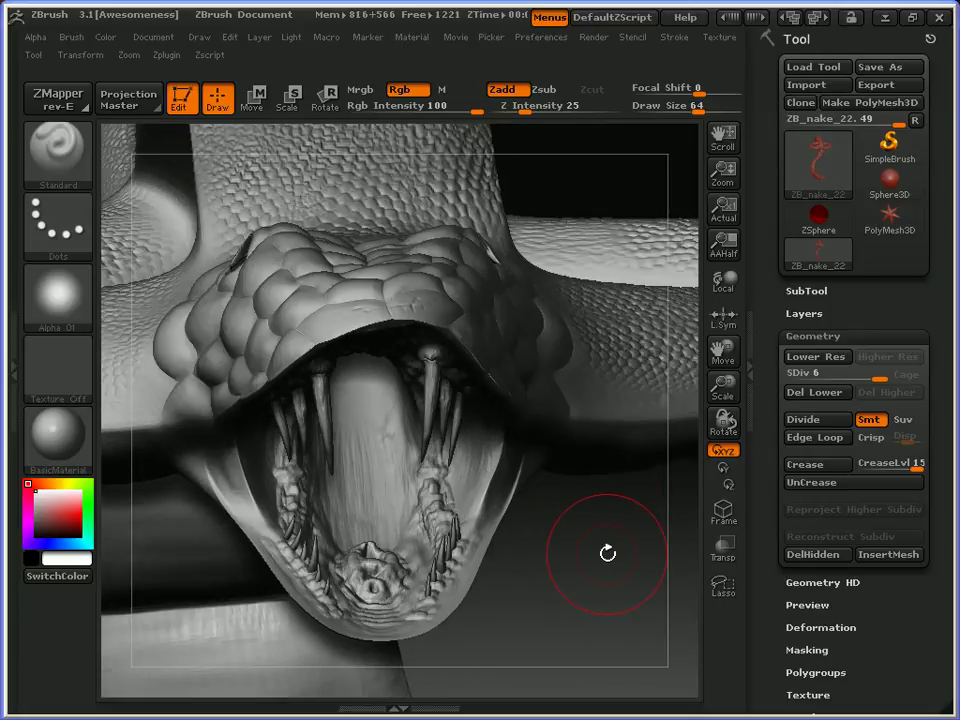